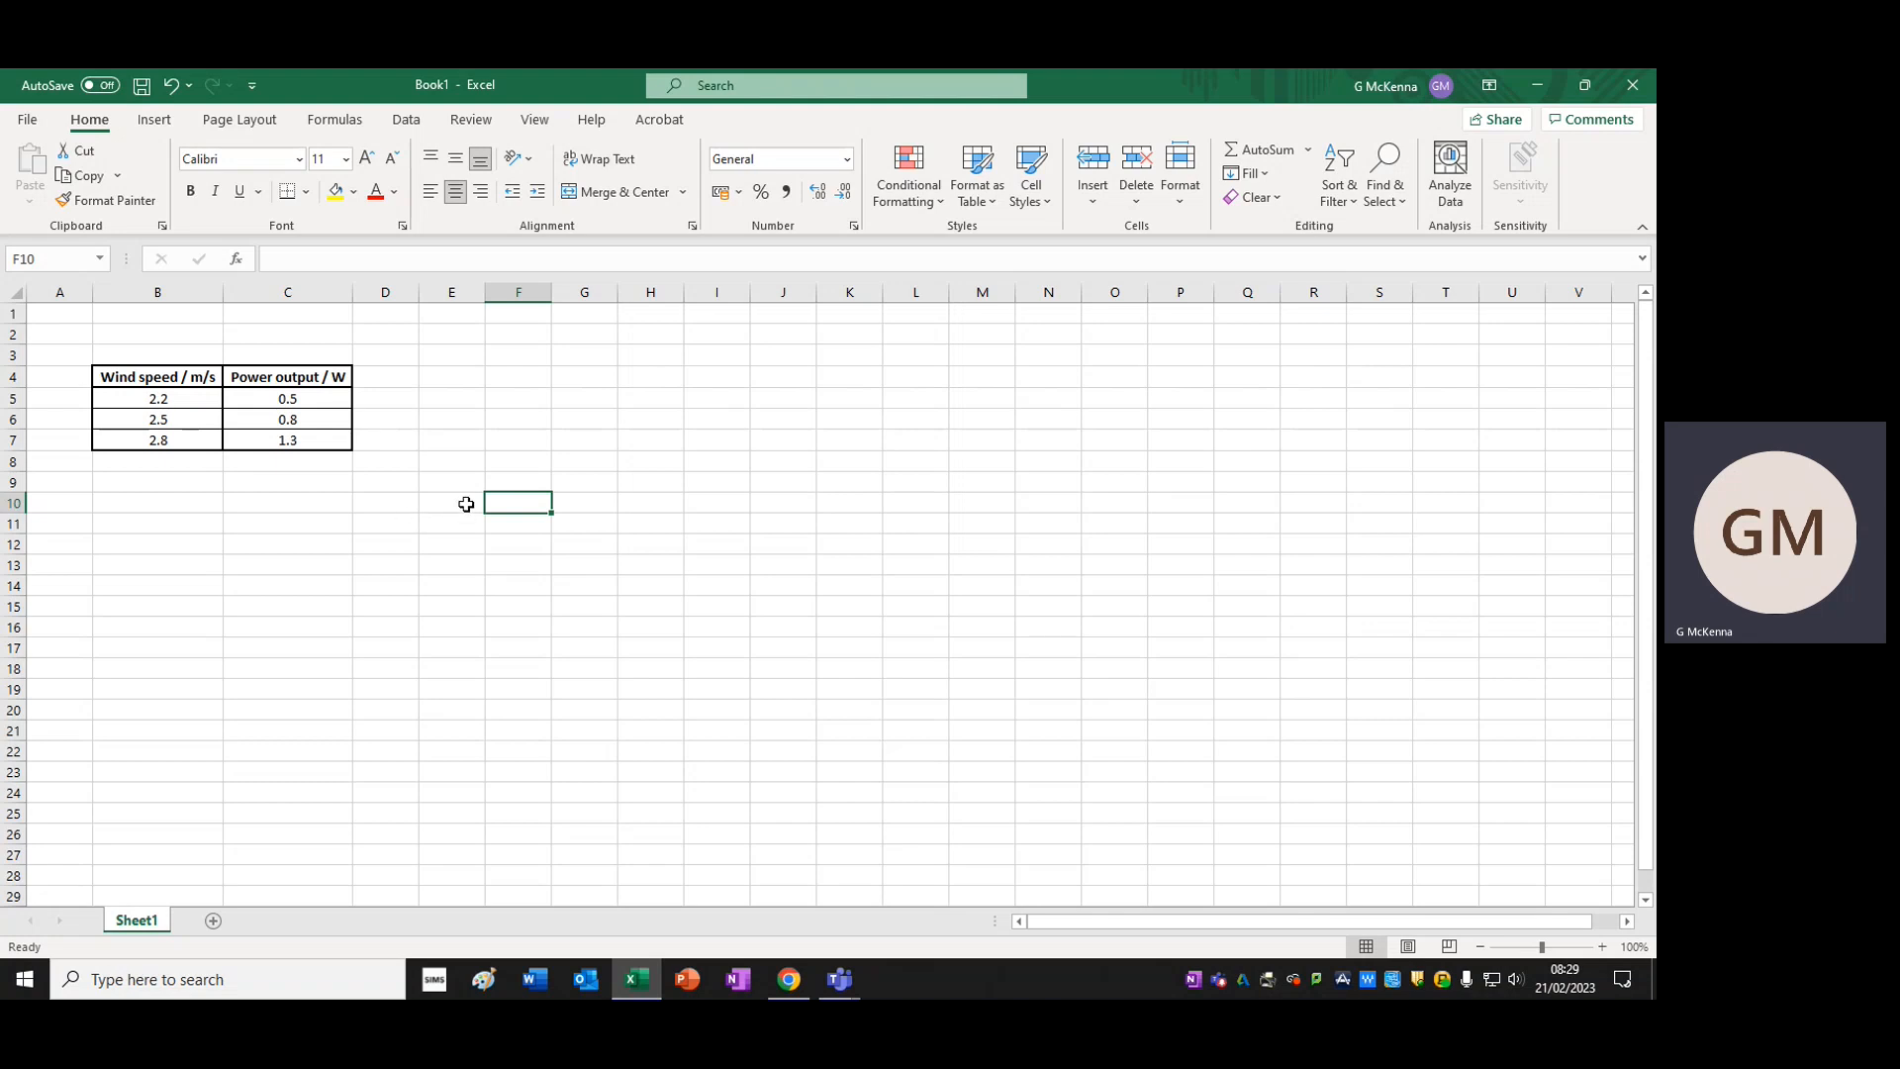
# Insert a blank scatter chart with smooth lines and markers, and move it closer to the wind speed table
pyautogui.click(467, 500)
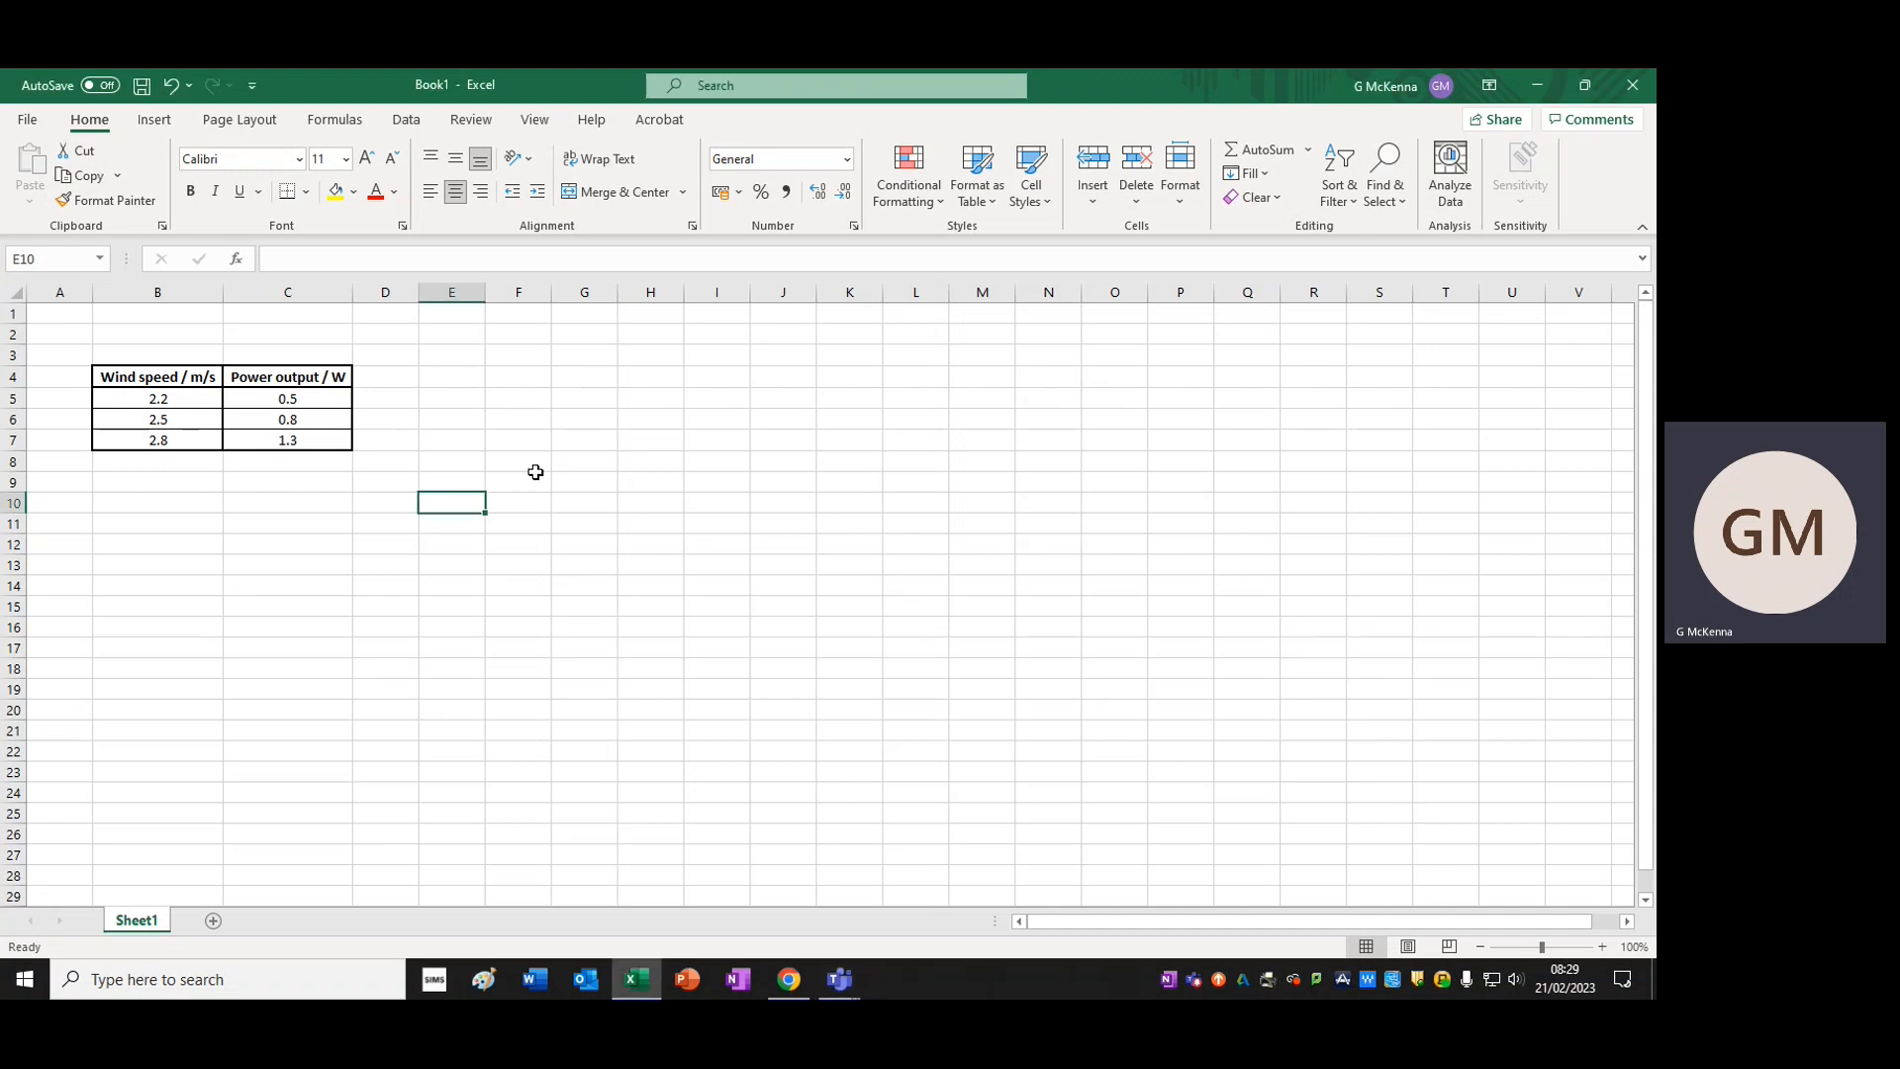
pyautogui.click(156, 119)
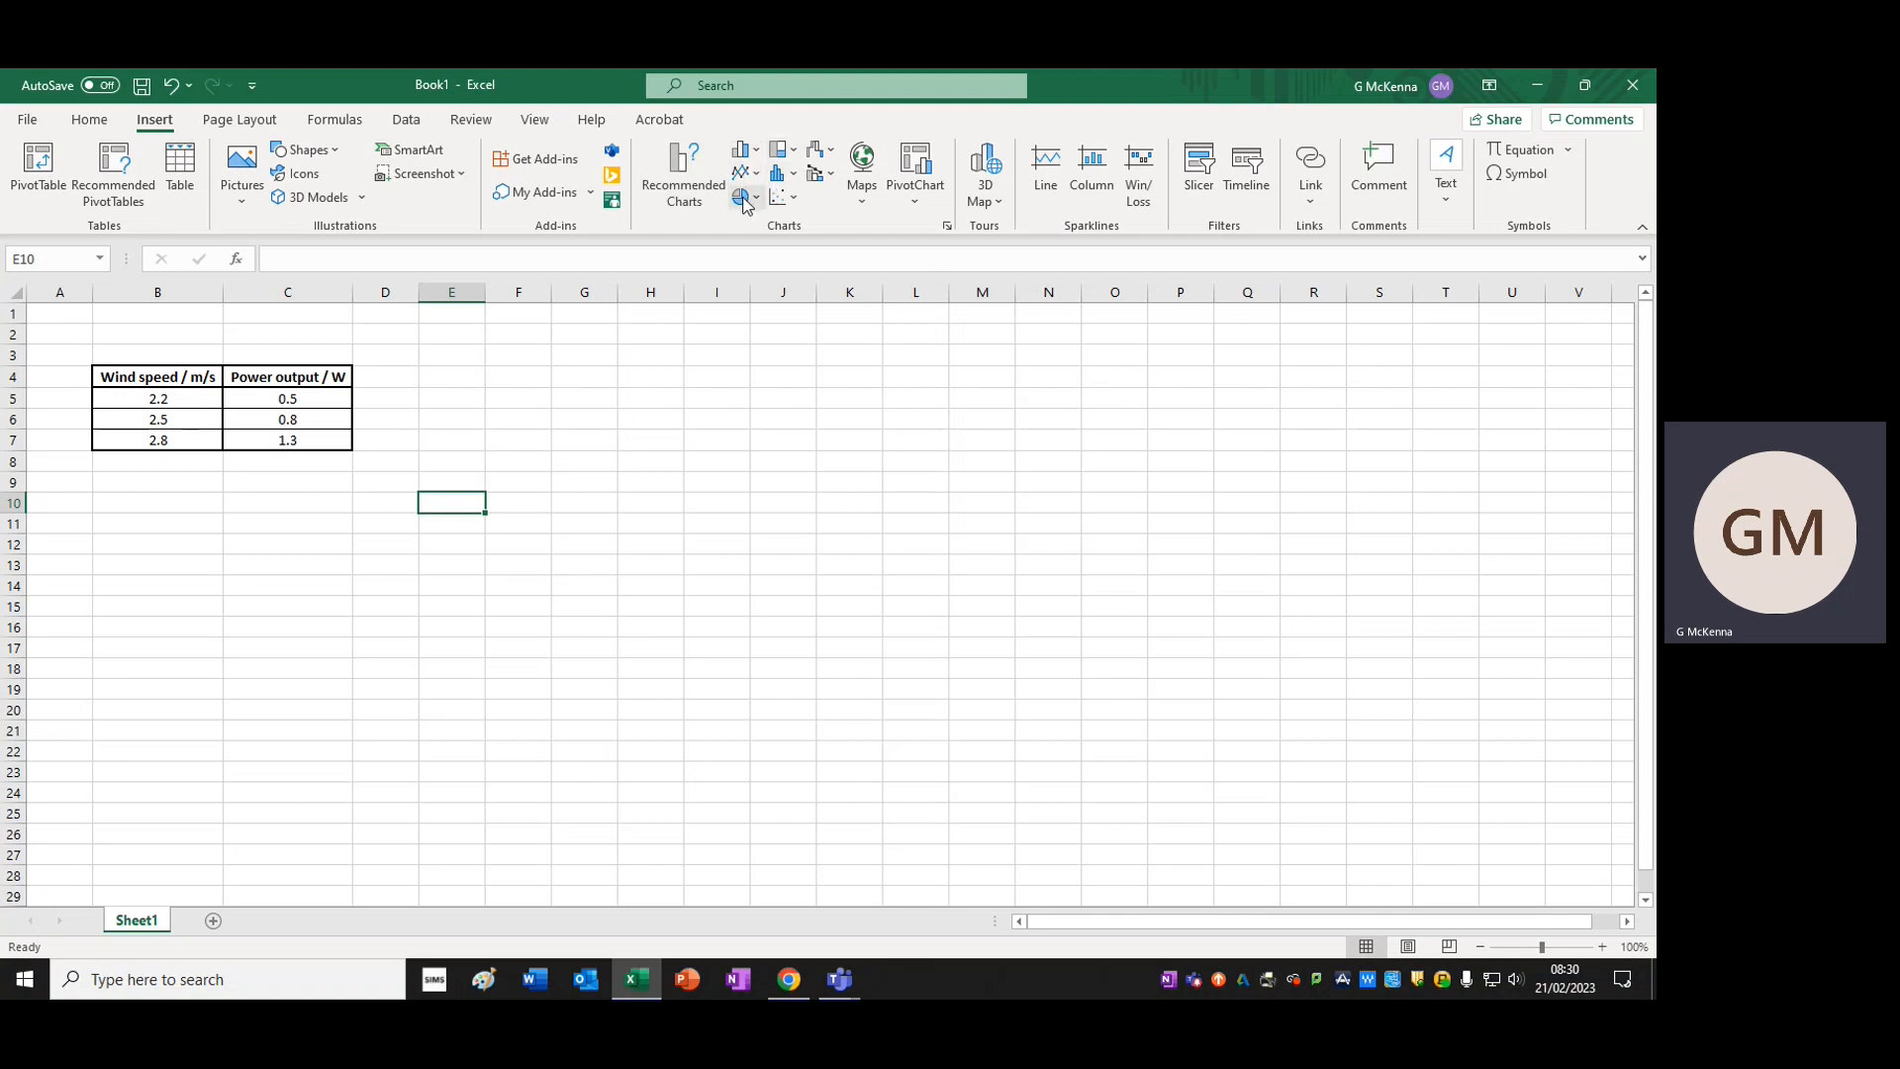
pyautogui.click(797, 201)
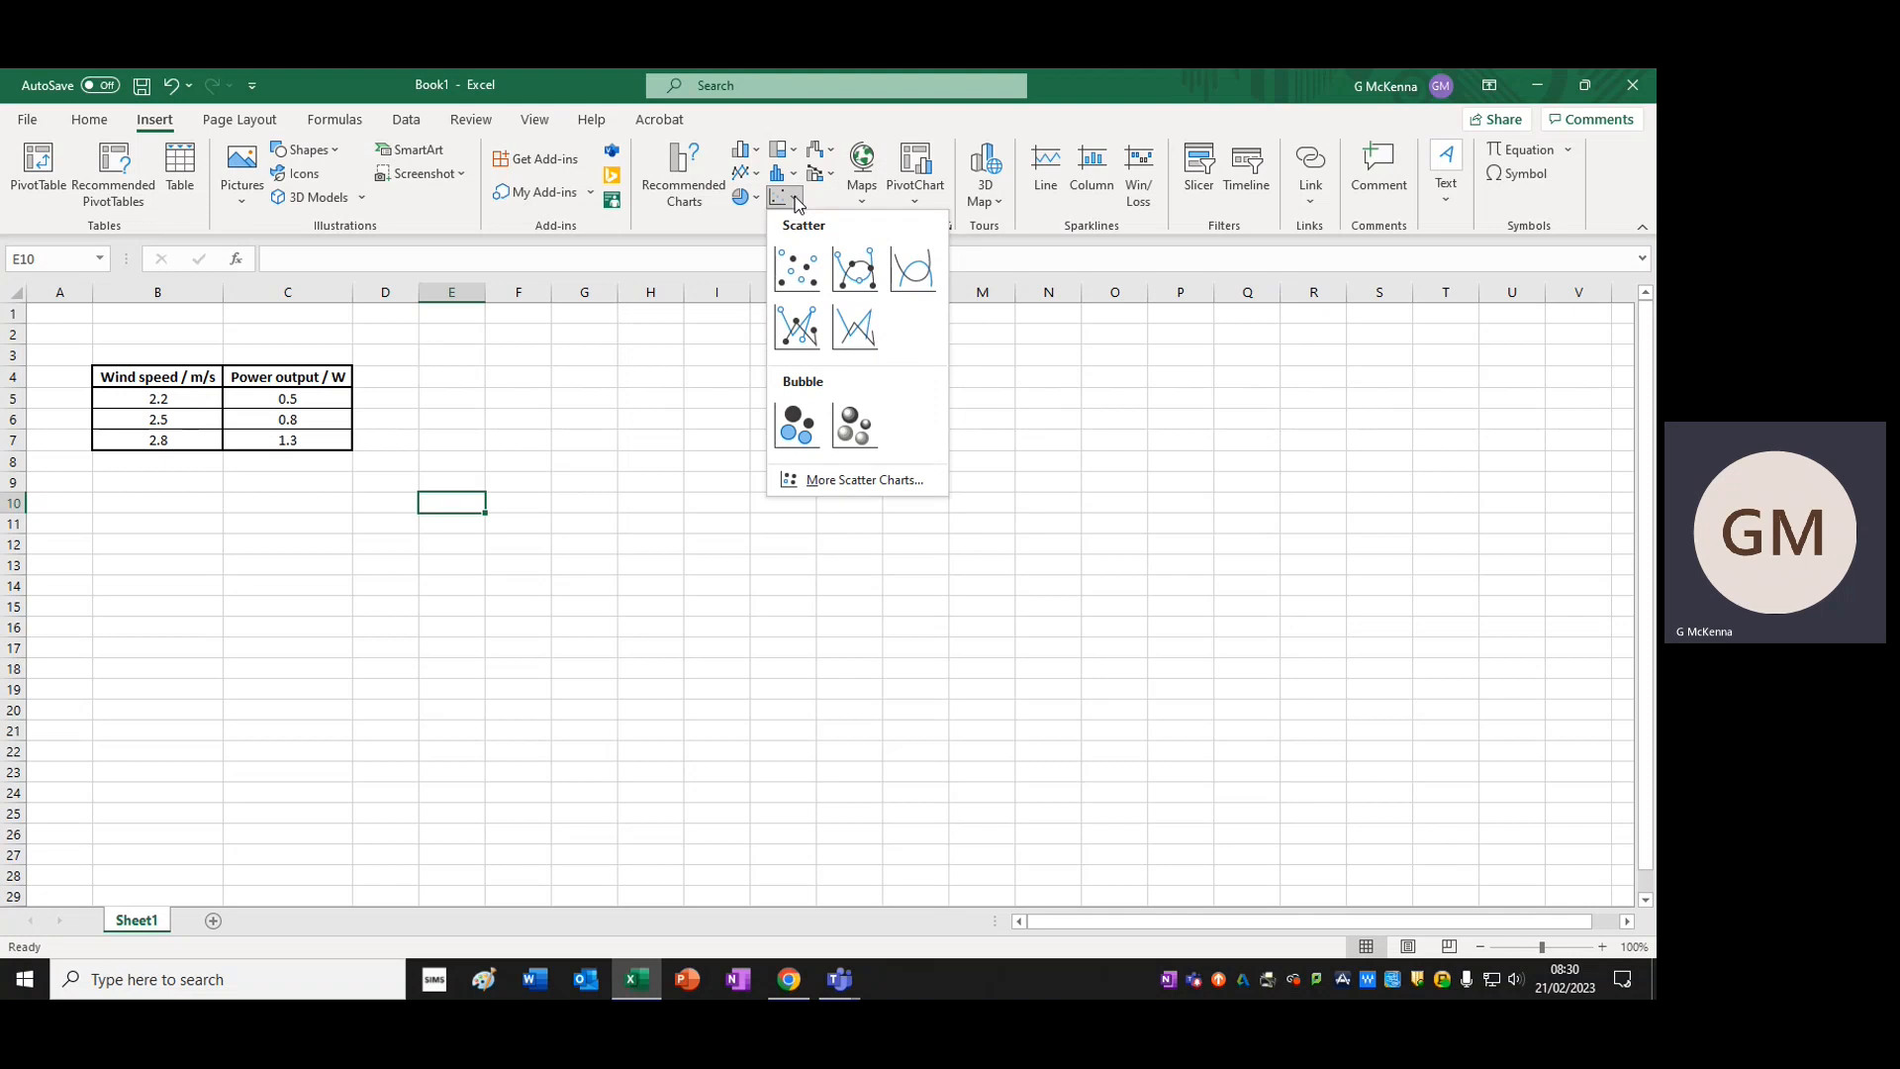
pyautogui.click(856, 274)
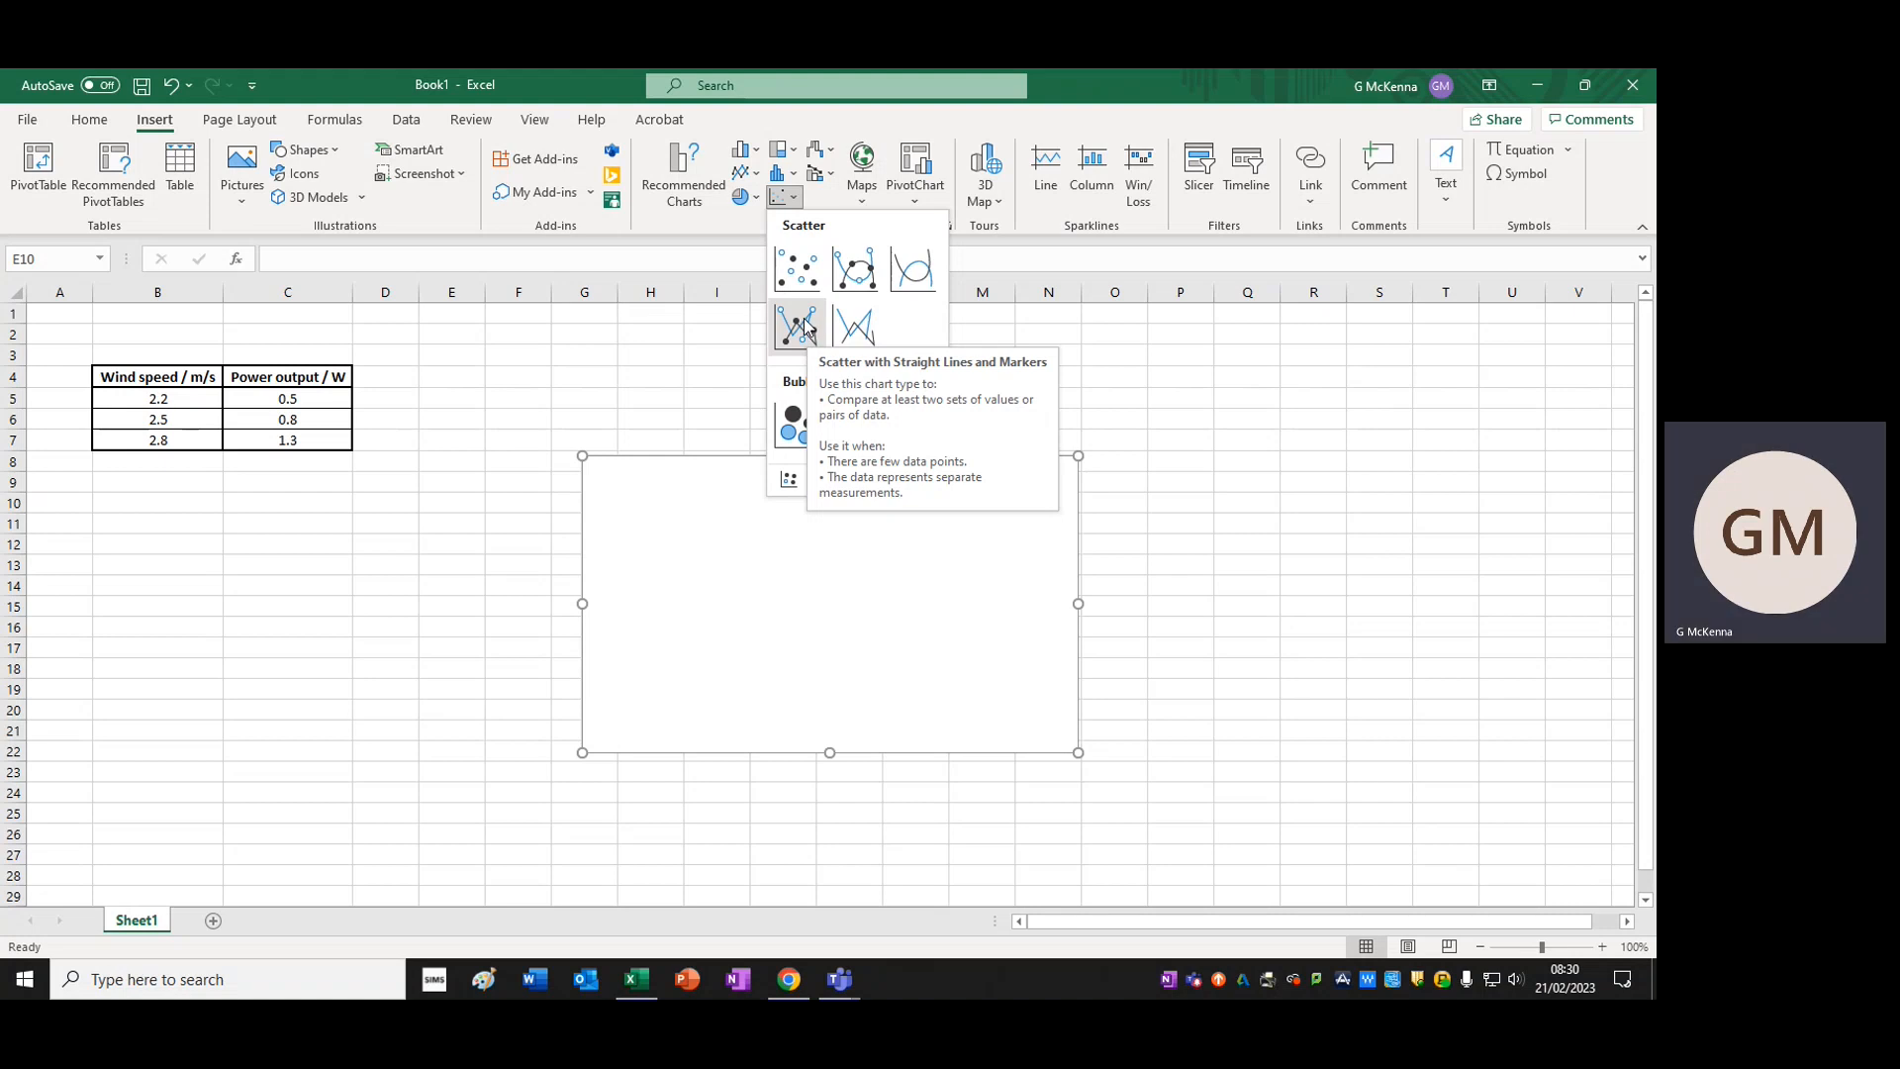
pyautogui.click(862, 273)
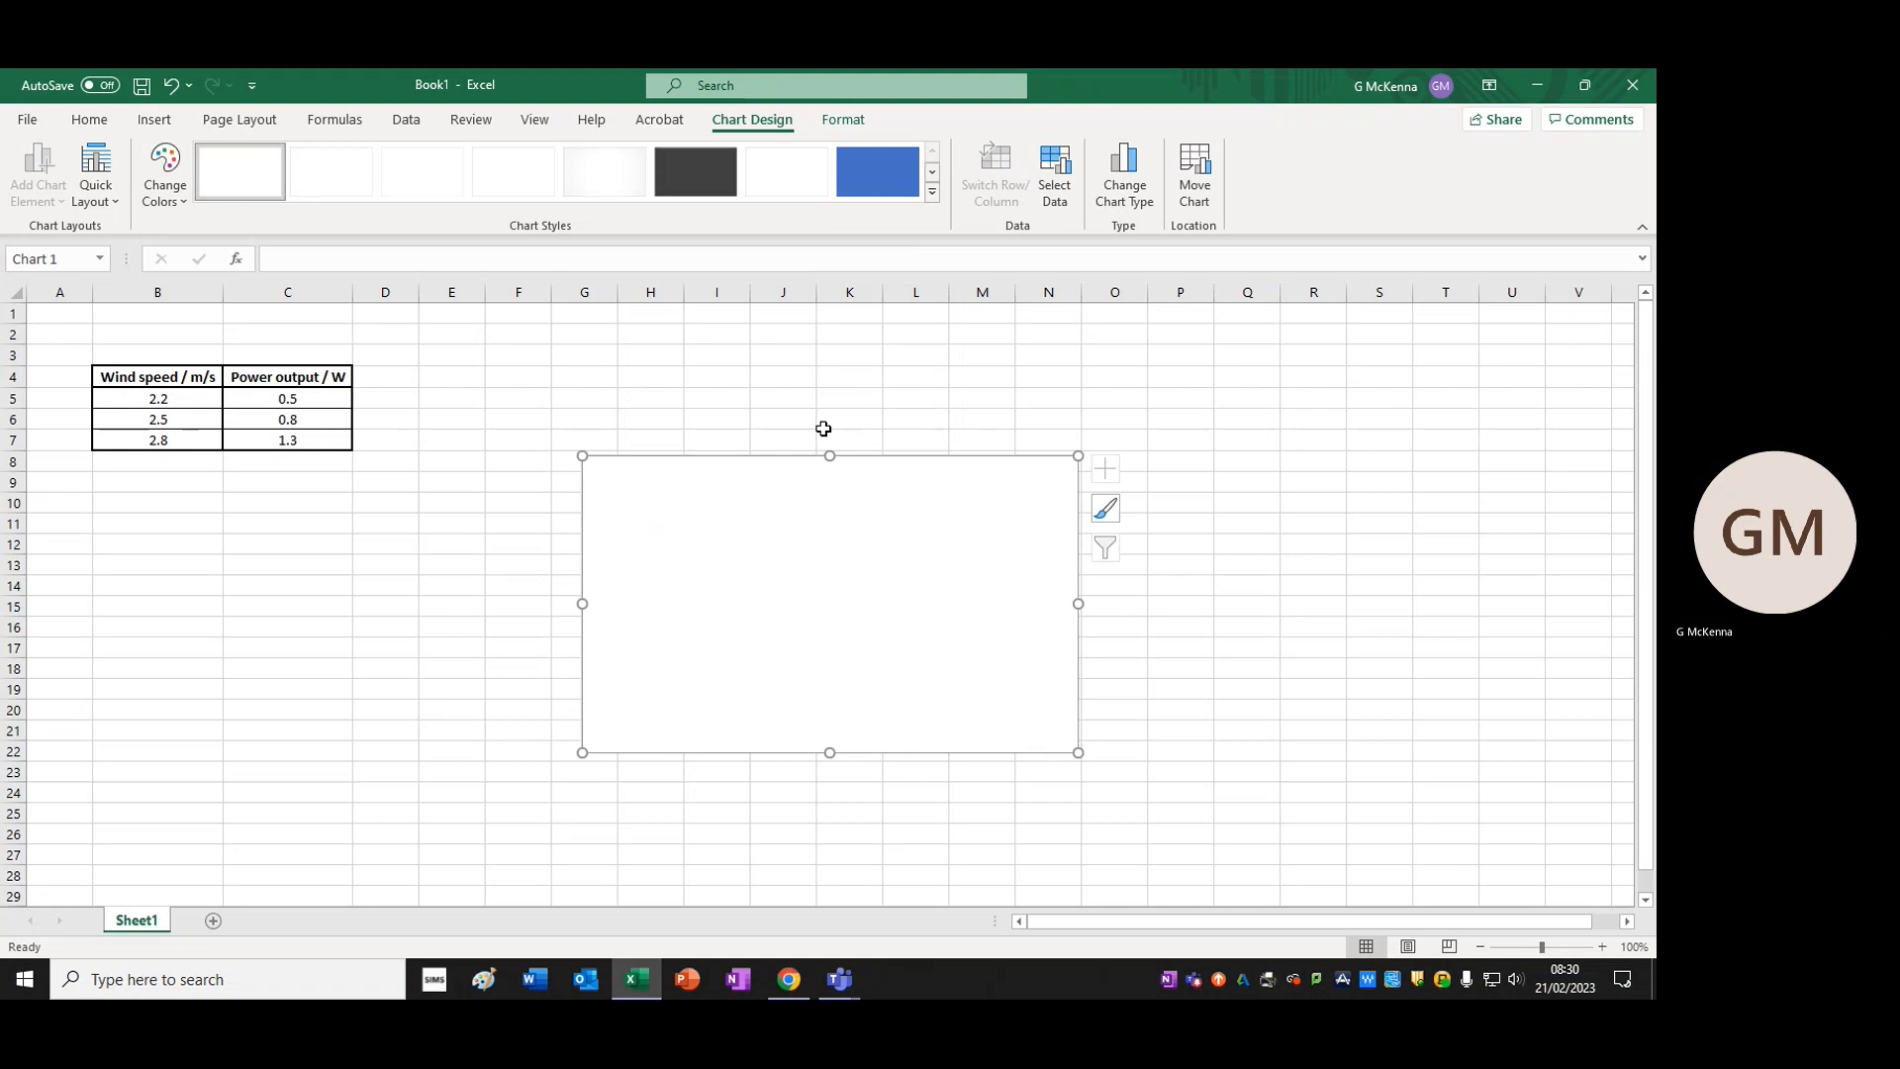
pyautogui.moveTo(809, 480); pyautogui.dragTo(713, 428)
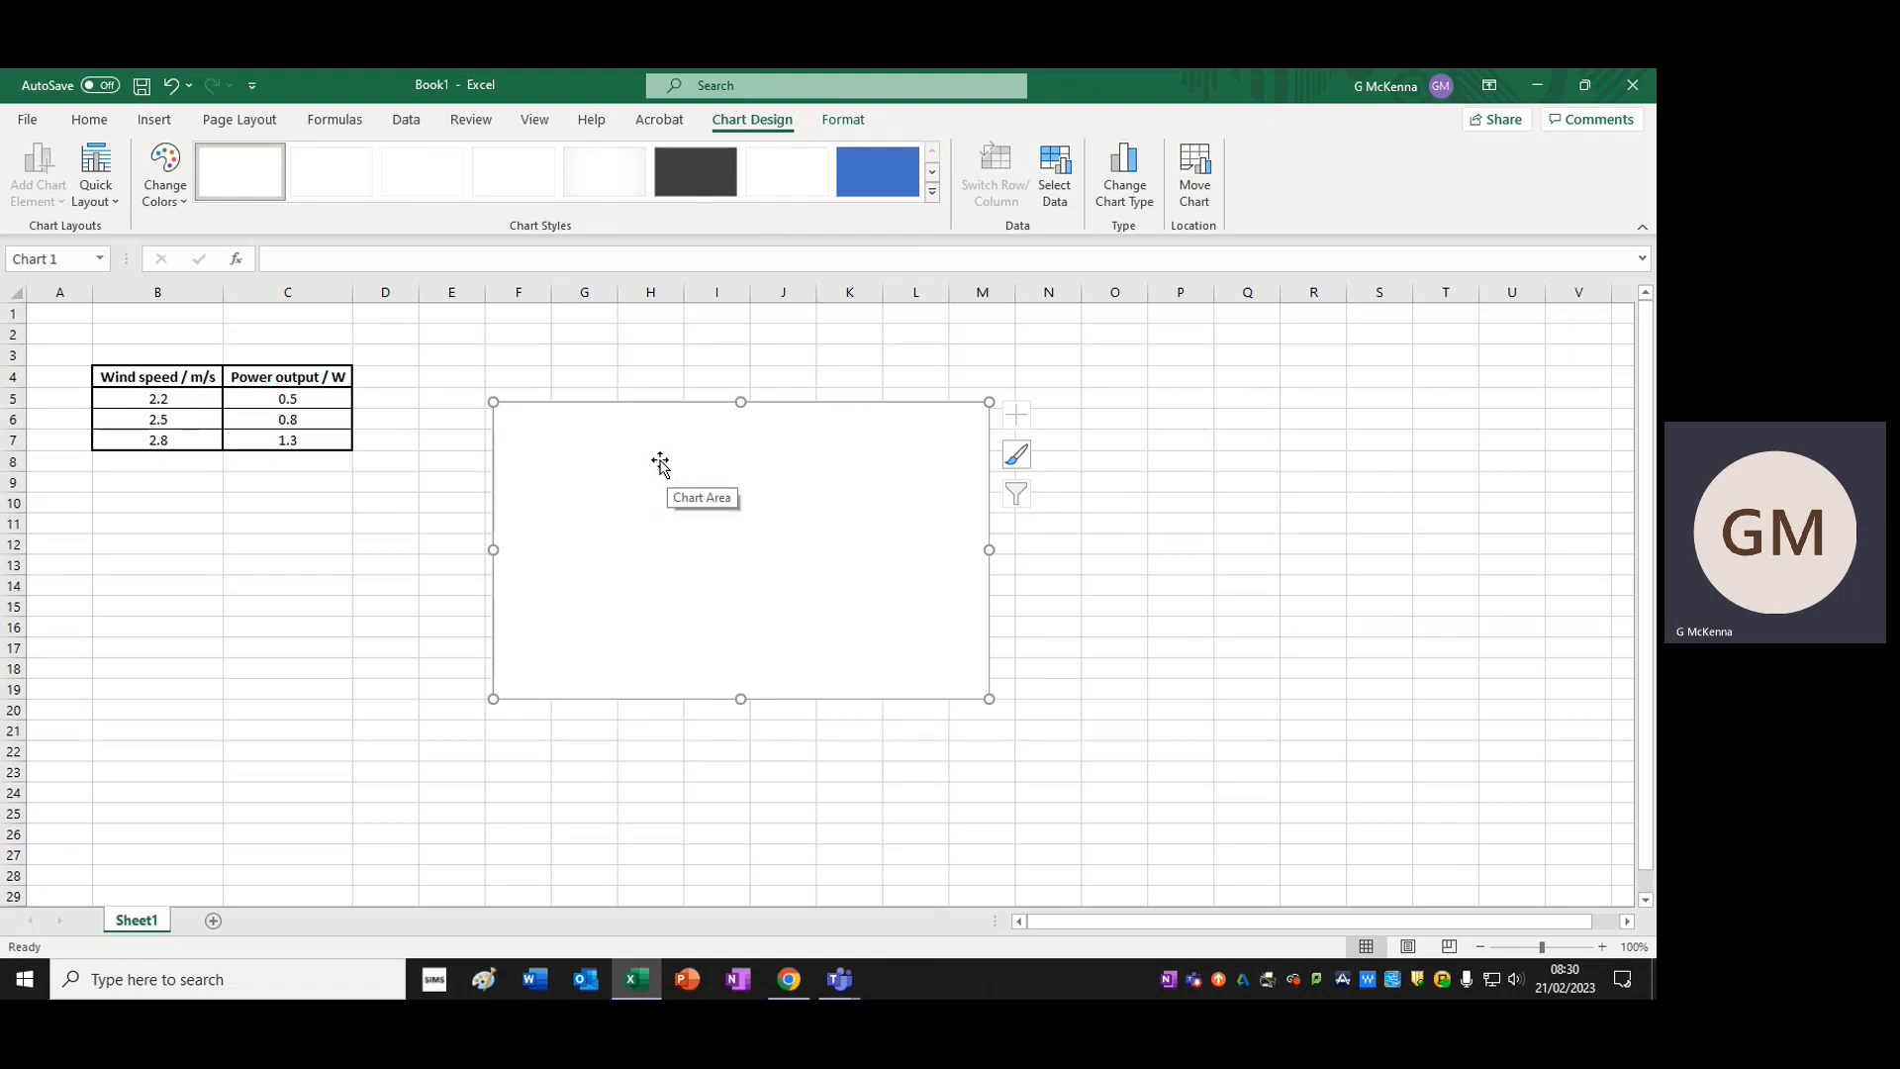
# Open the empty chart's data source selection and start adding a new series
pyautogui.rightClick(779, 527)
pyautogui.click(1287, 524)
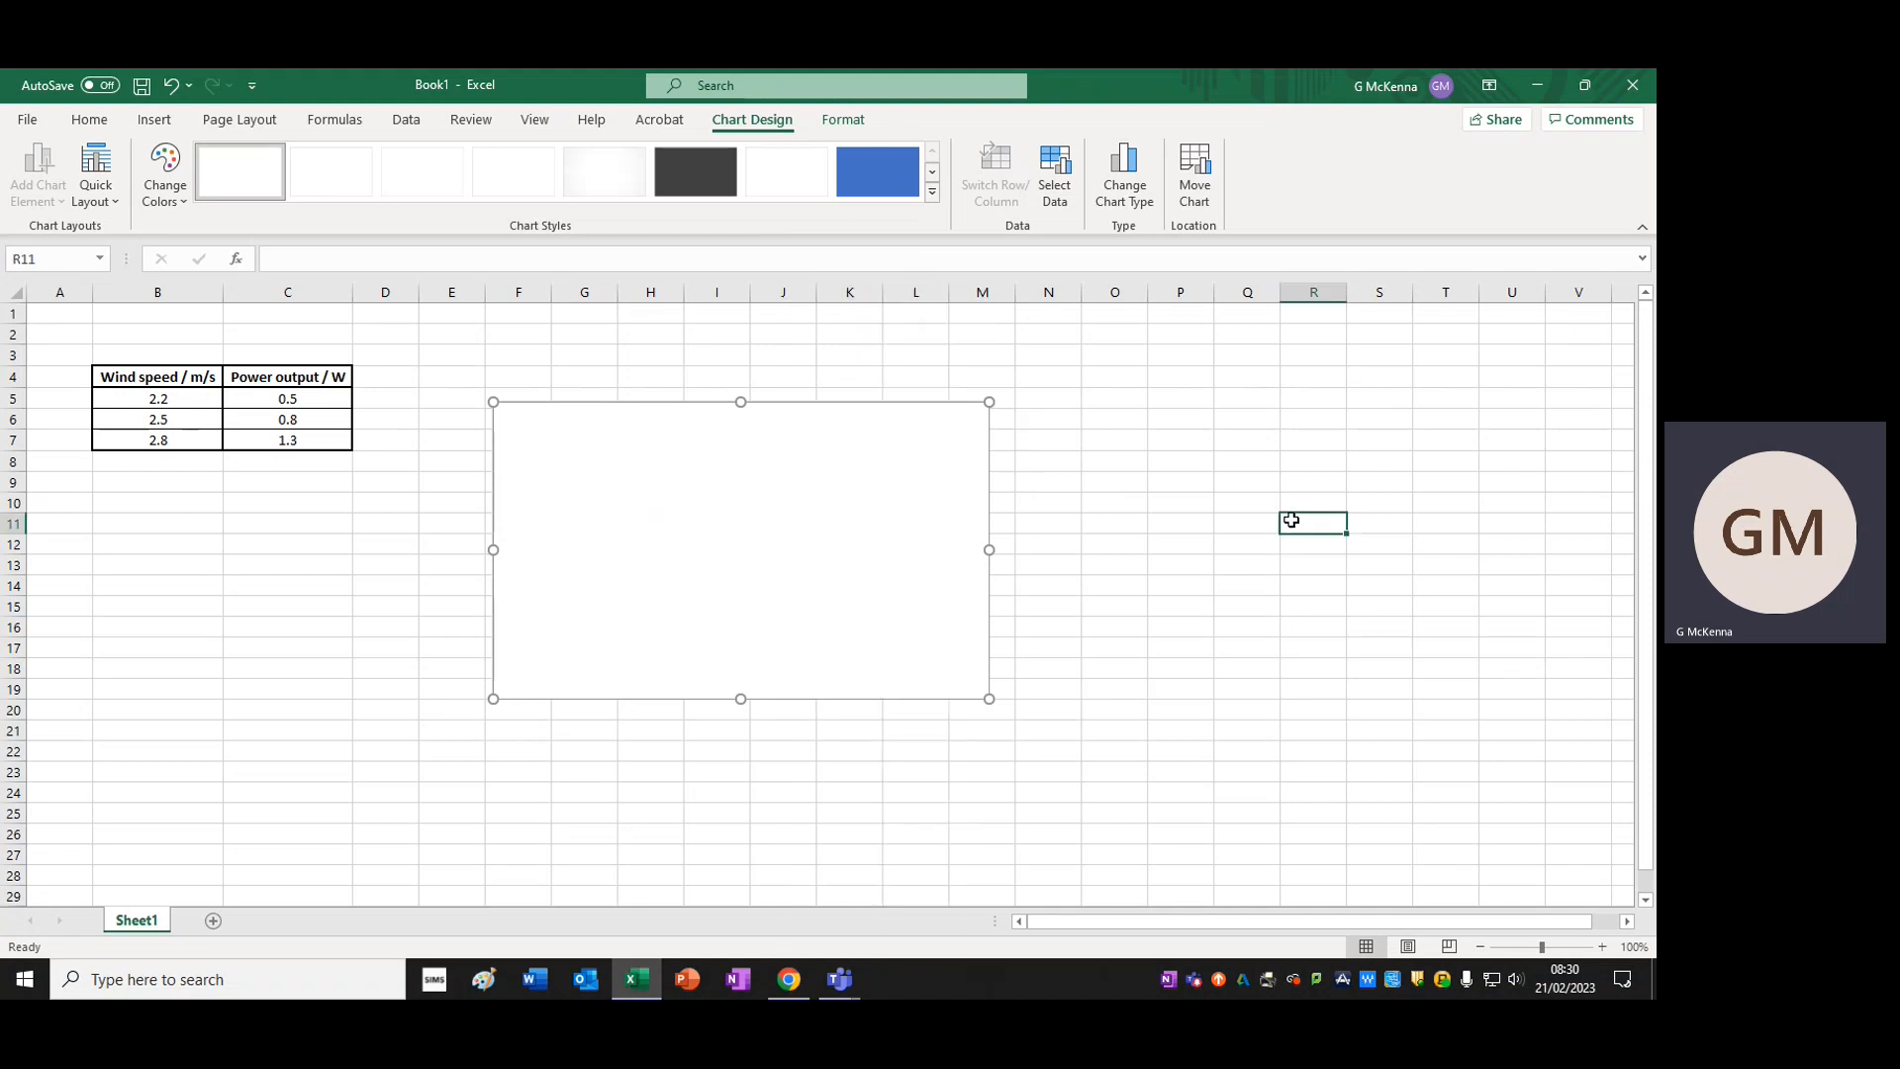
pyautogui.click(749, 505)
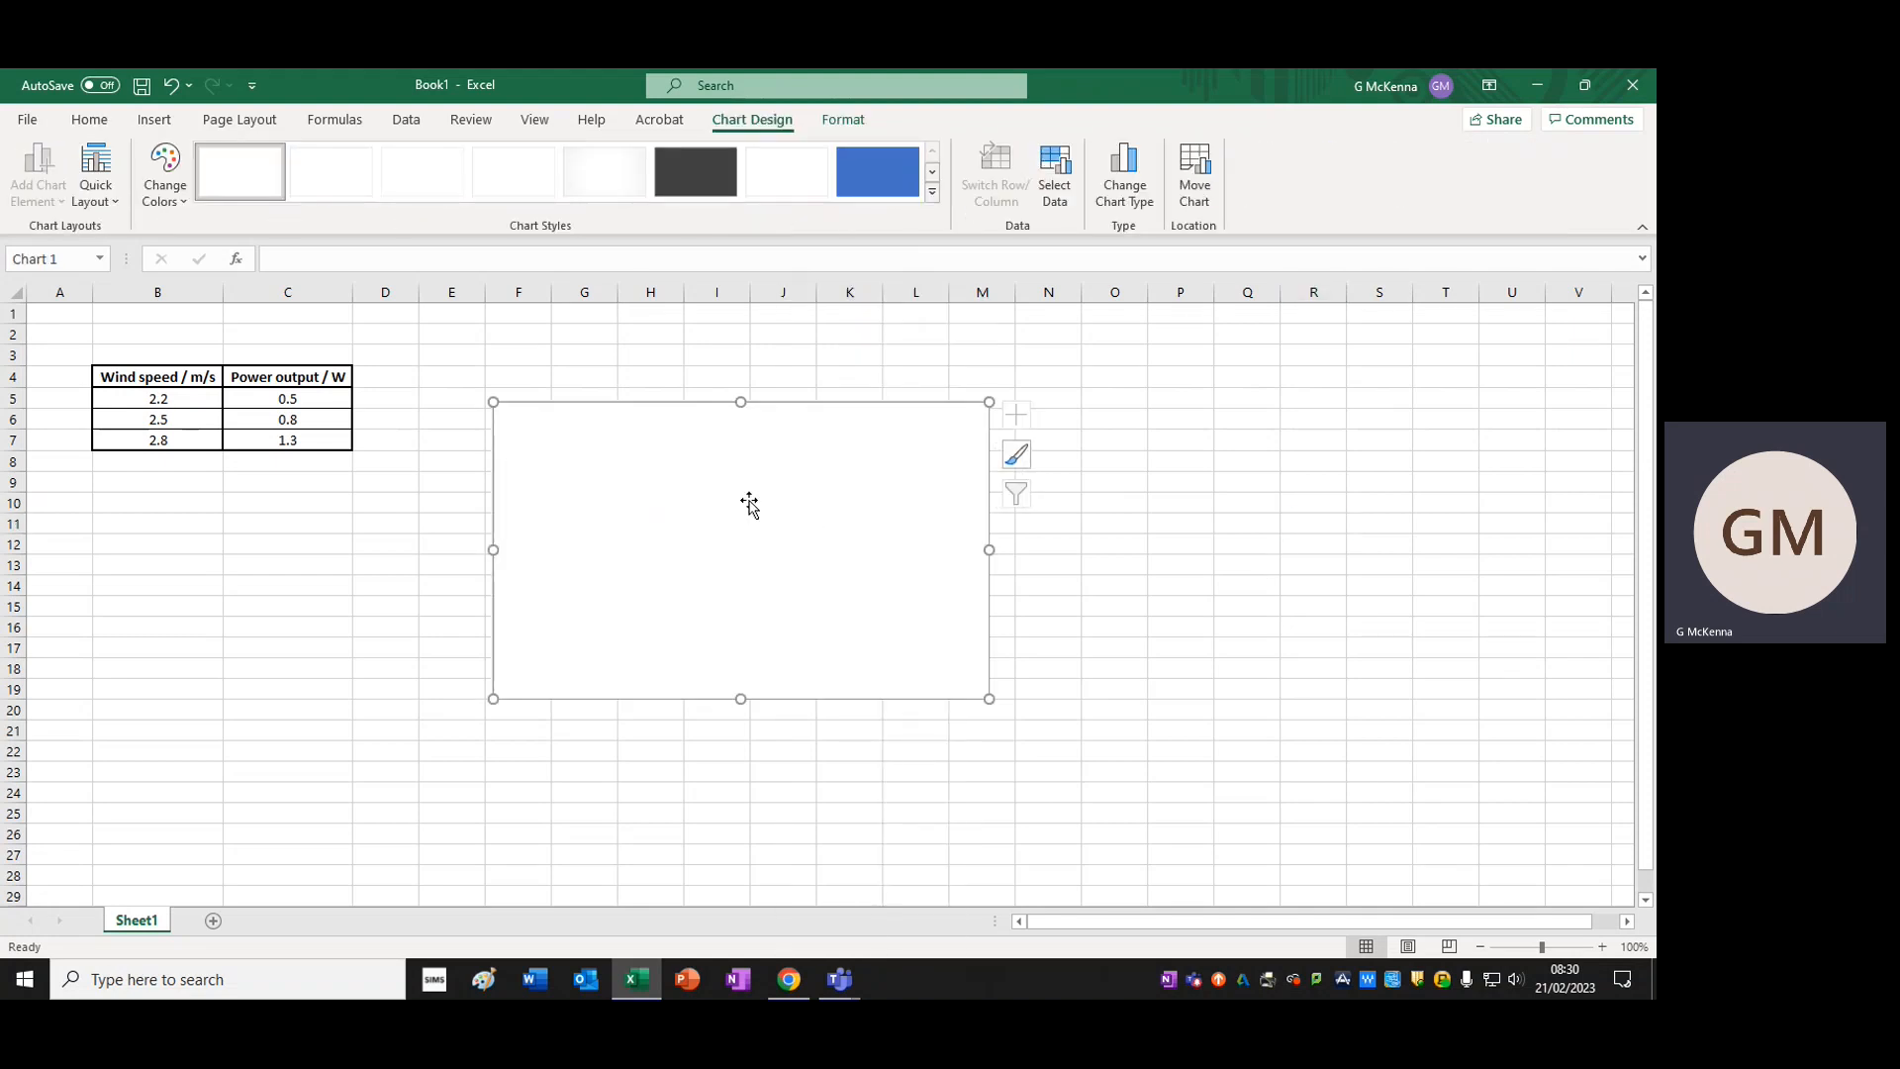
pyautogui.rightClick(749, 504)
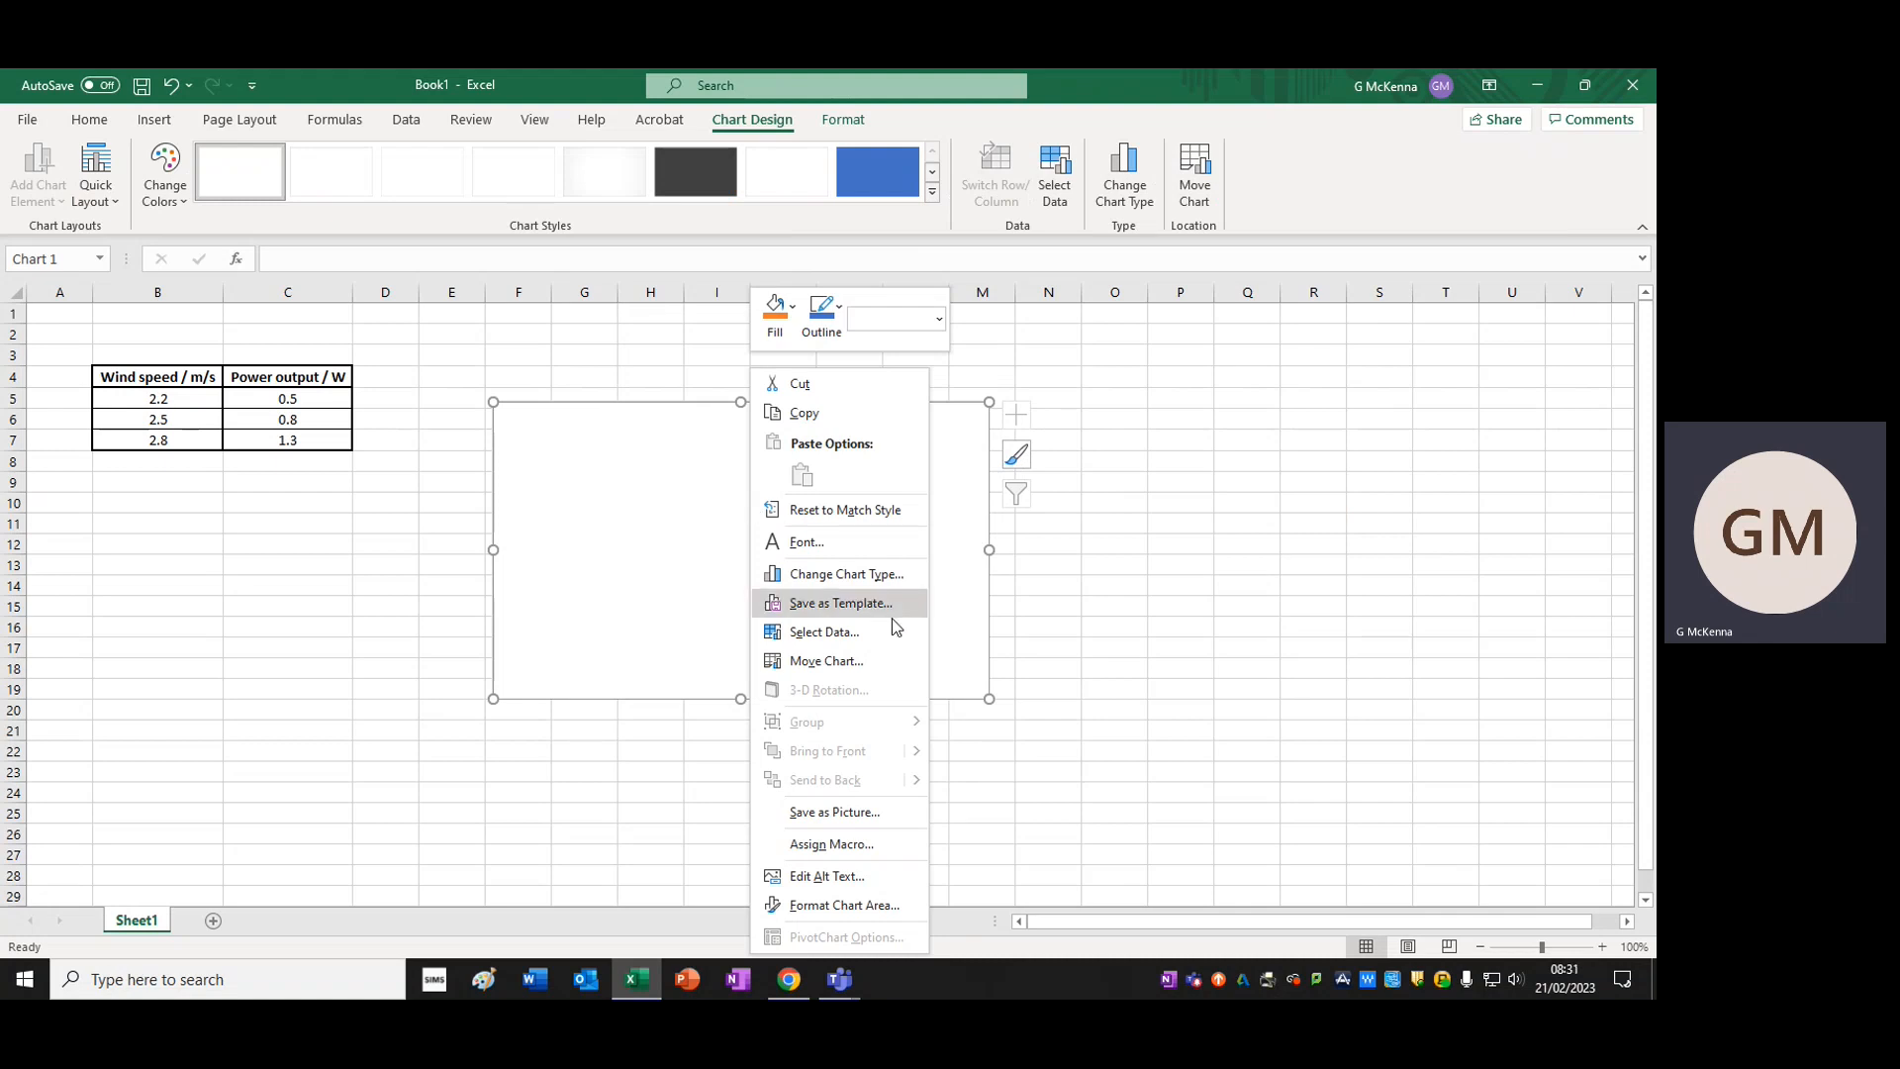
pyautogui.click(842, 631)
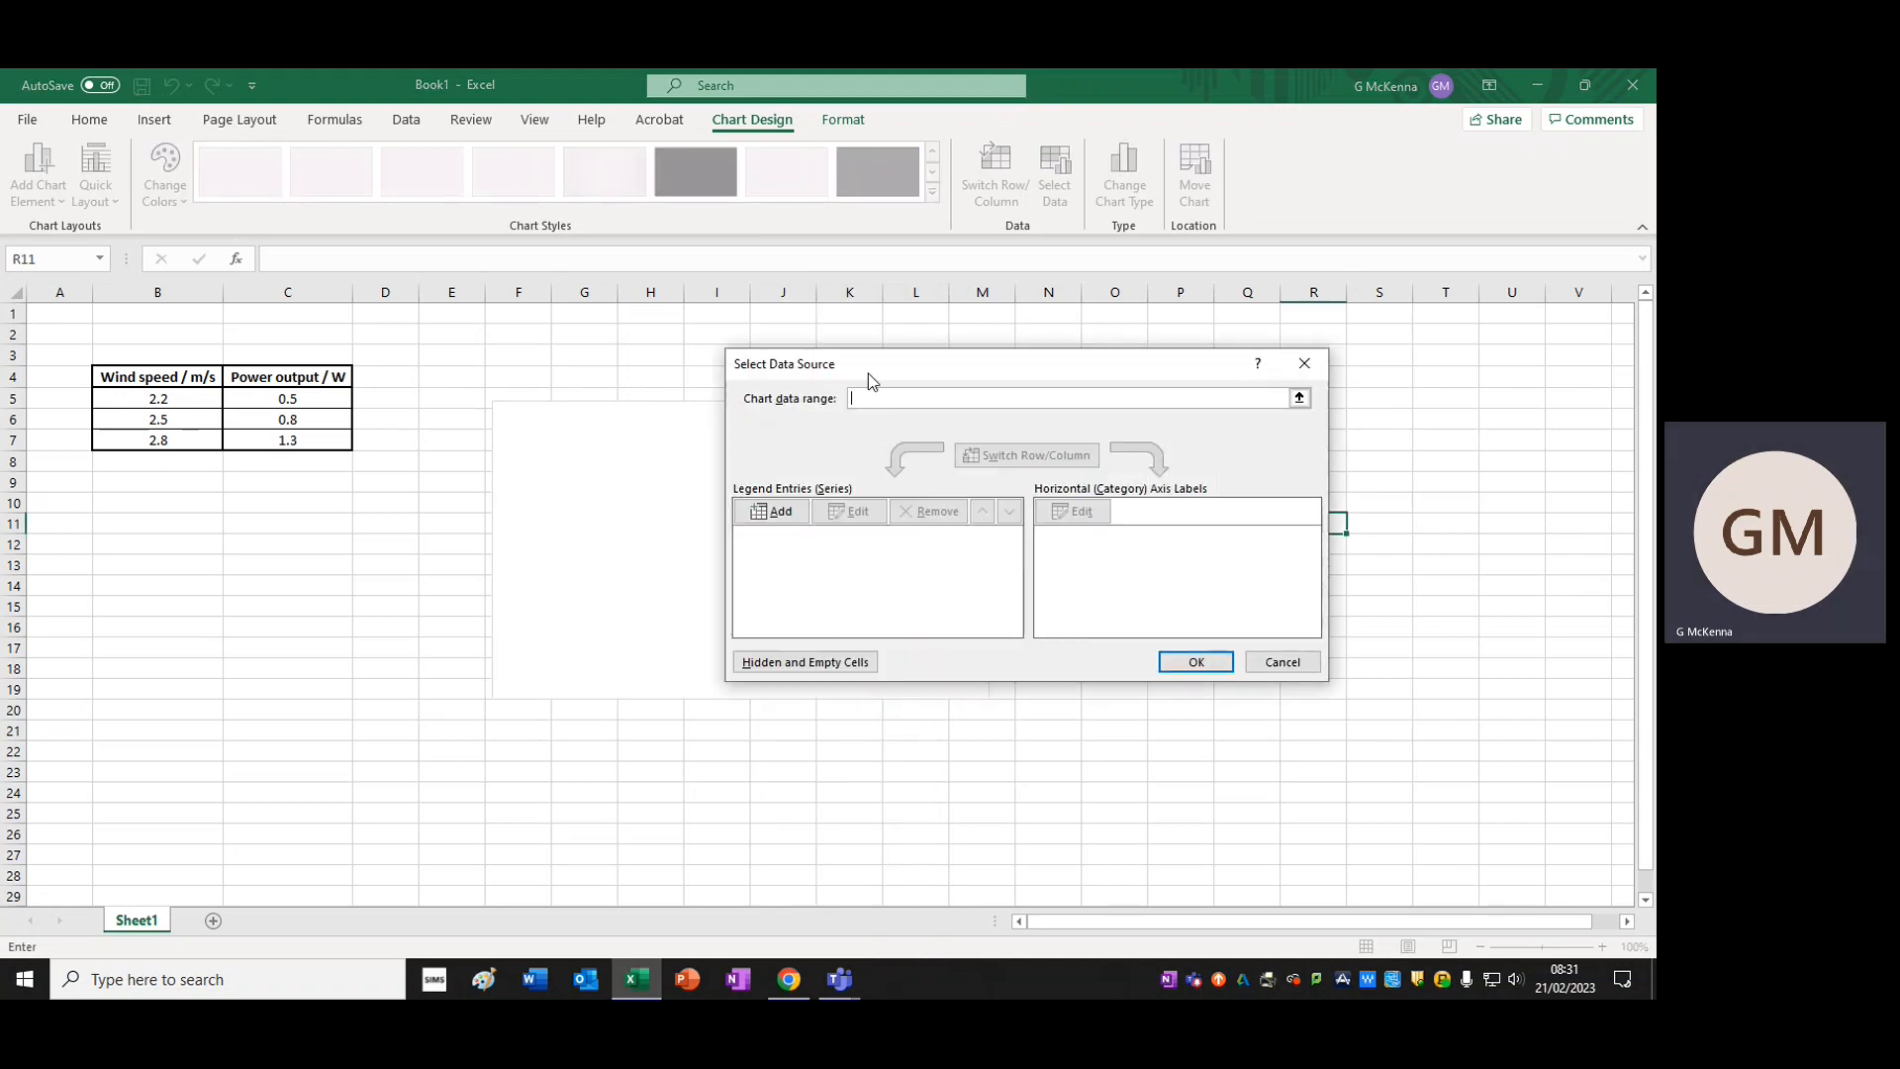
pyautogui.moveTo(869, 375); pyautogui.dragTo(859, 348)
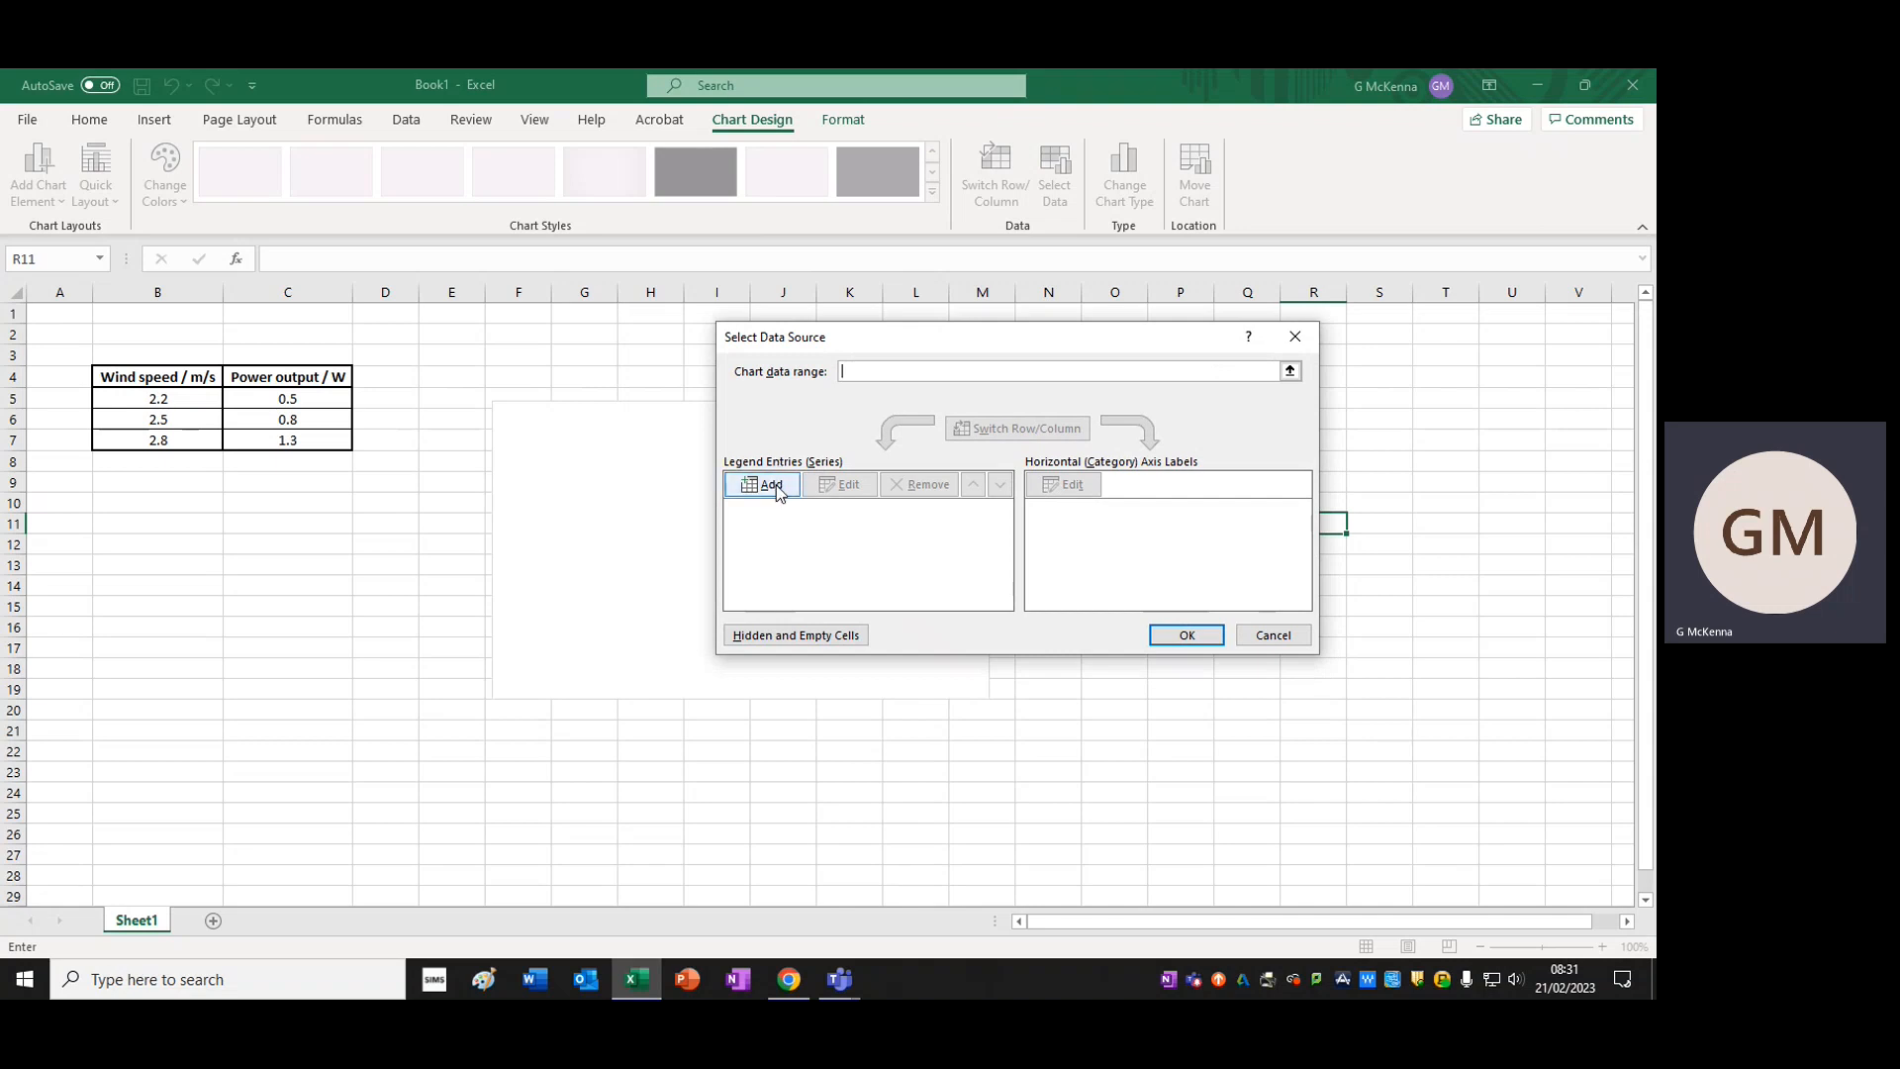
pyautogui.click(773, 485)
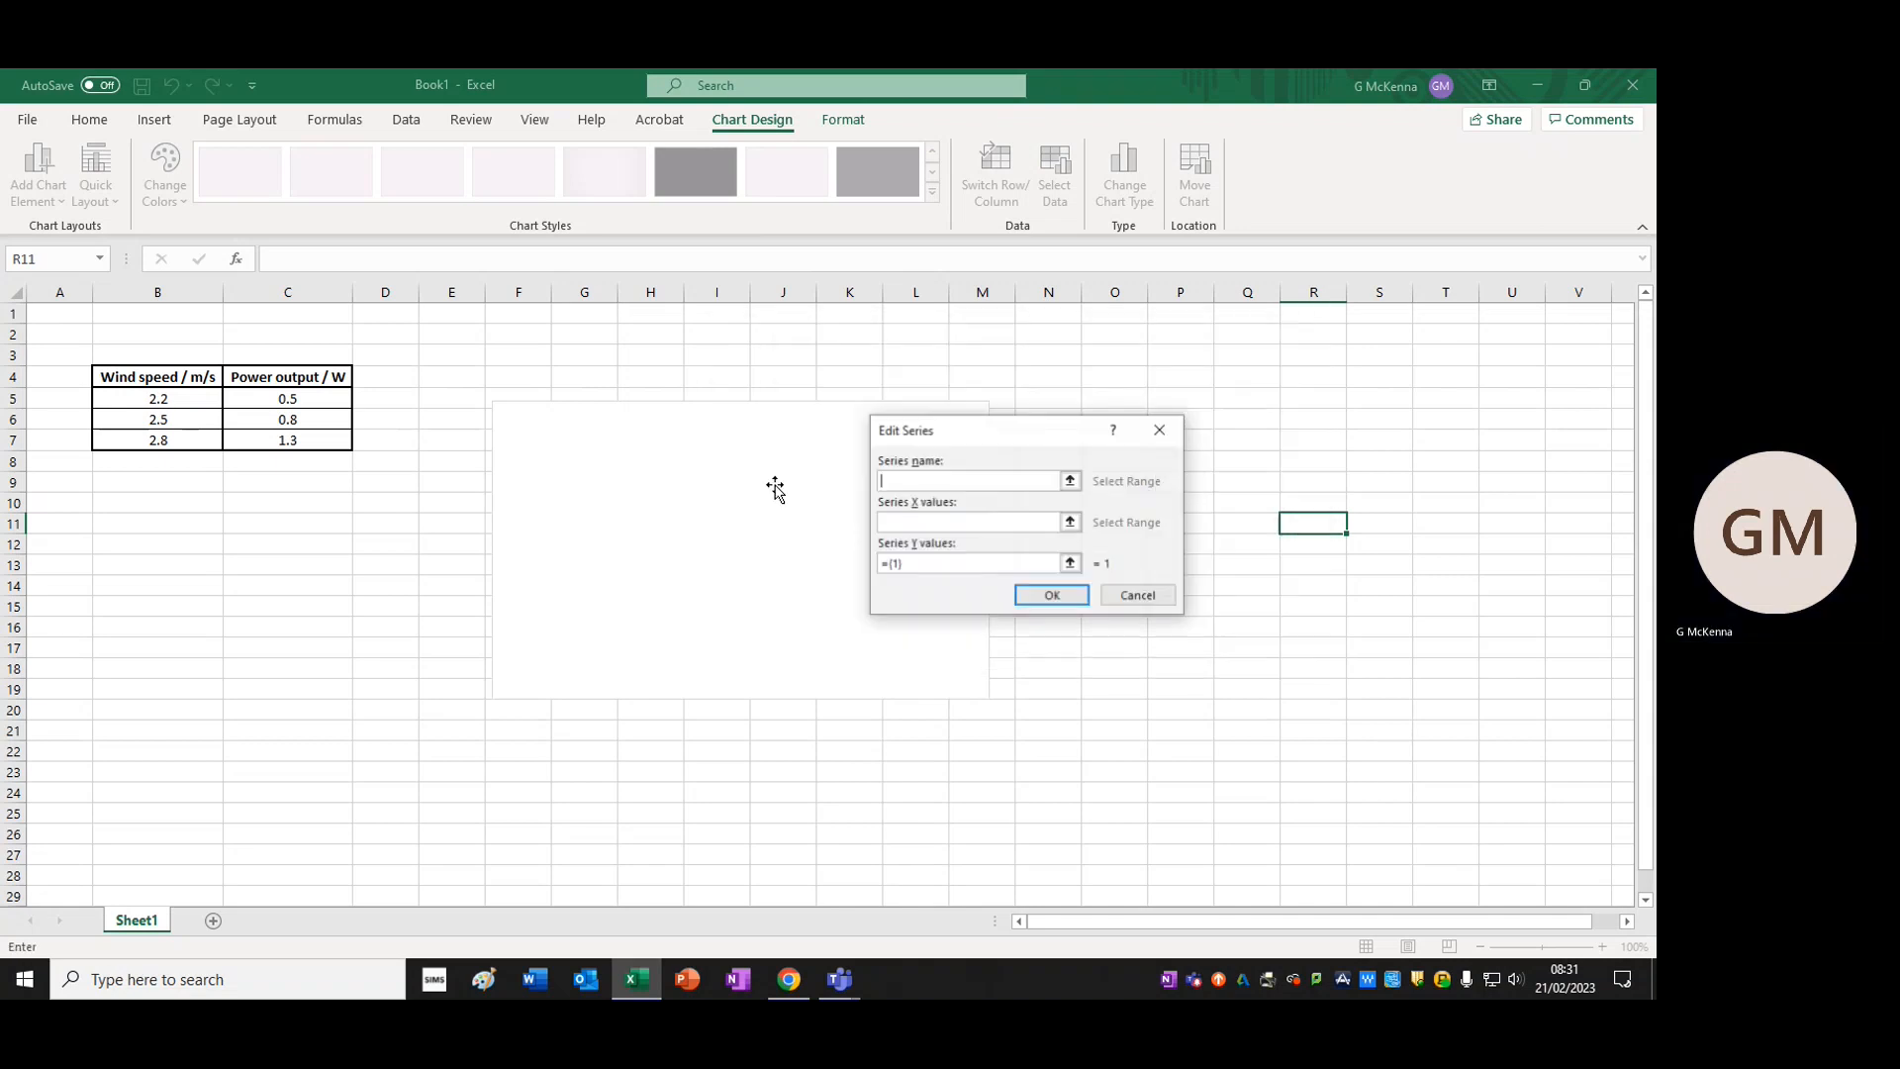
# Name the new series "Effect of wind speed on power output"
pyautogui.moveTo(1030, 441); pyautogui.dragTo(1022, 411)
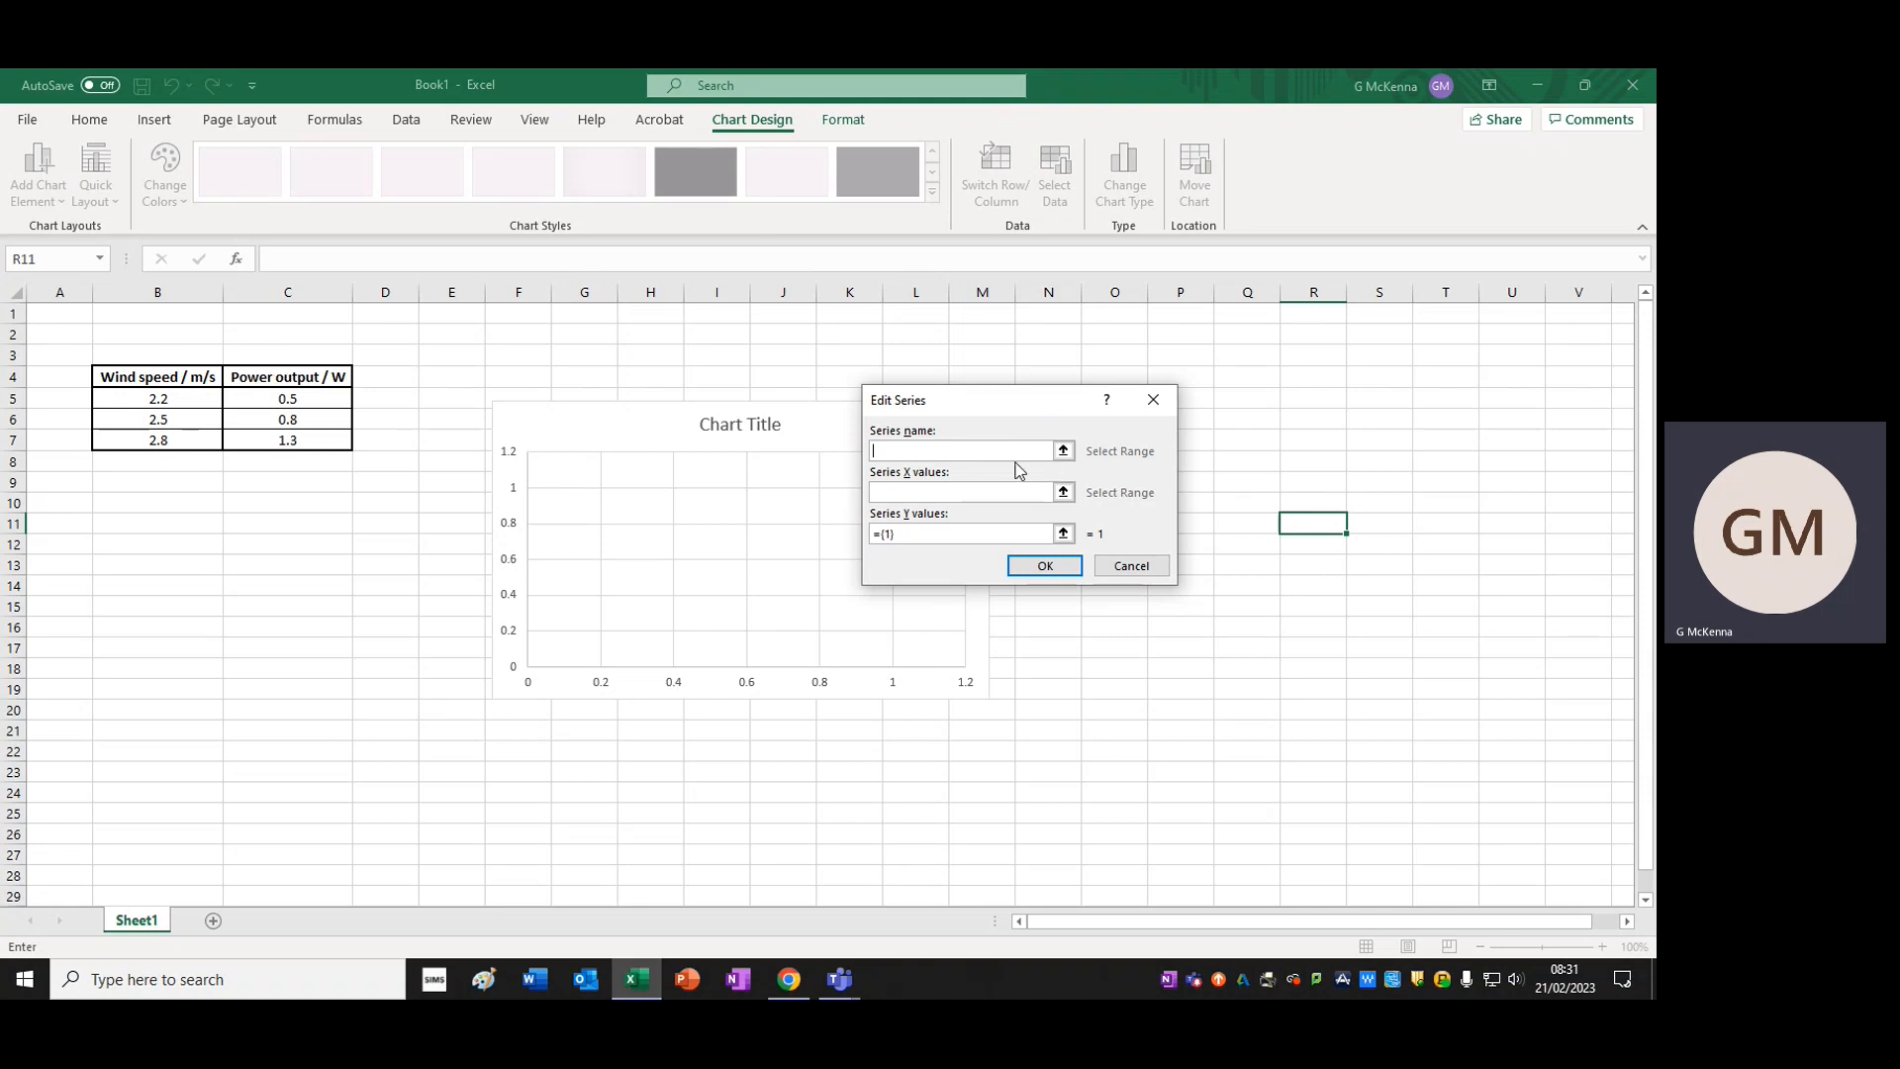
pyautogui.write('Effect of')
pyautogui.write(' wind speed o')
pyautogui.write('n power po')
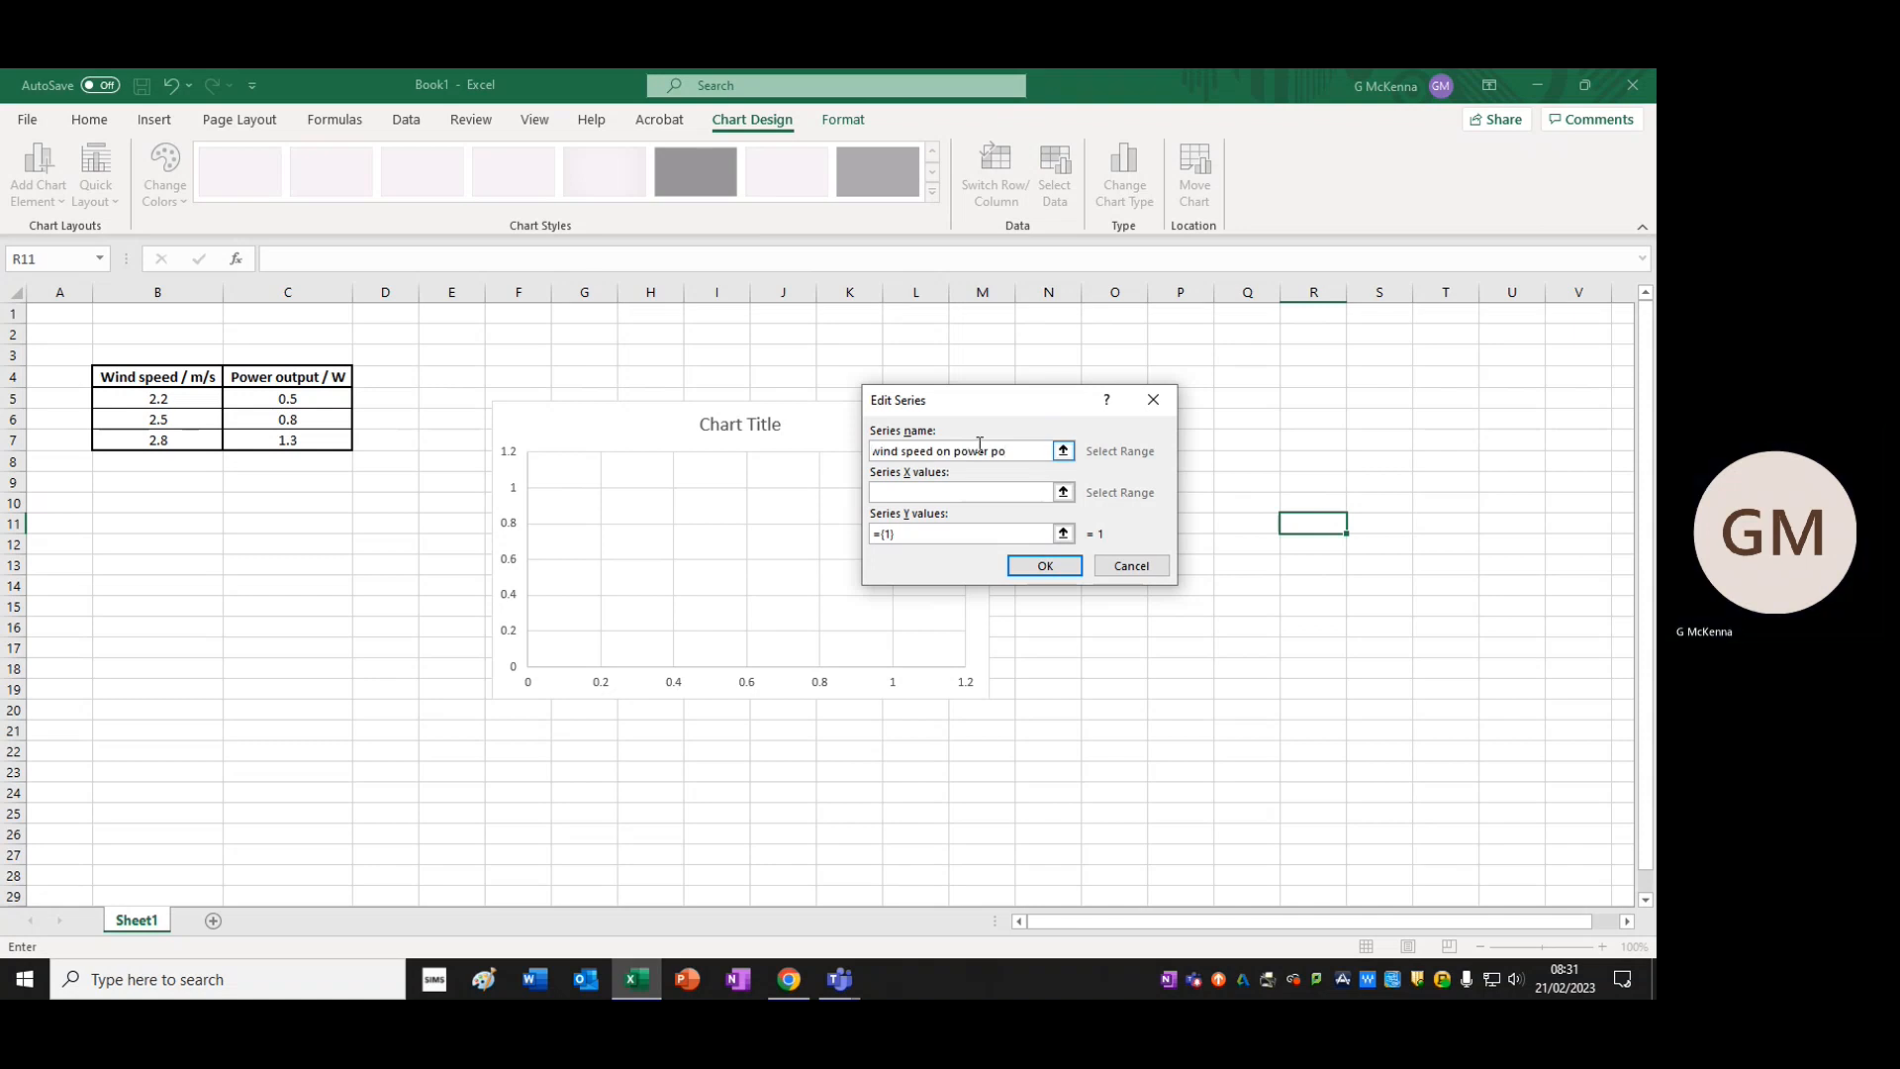
pyautogui.press('BackSpace')
pyautogui.press('BackSpace')
pyautogui.write('output')
# Set the series X values to B5:B7 and Y values to C5:C7, and accept the chart data
pyautogui.click(1062, 491)
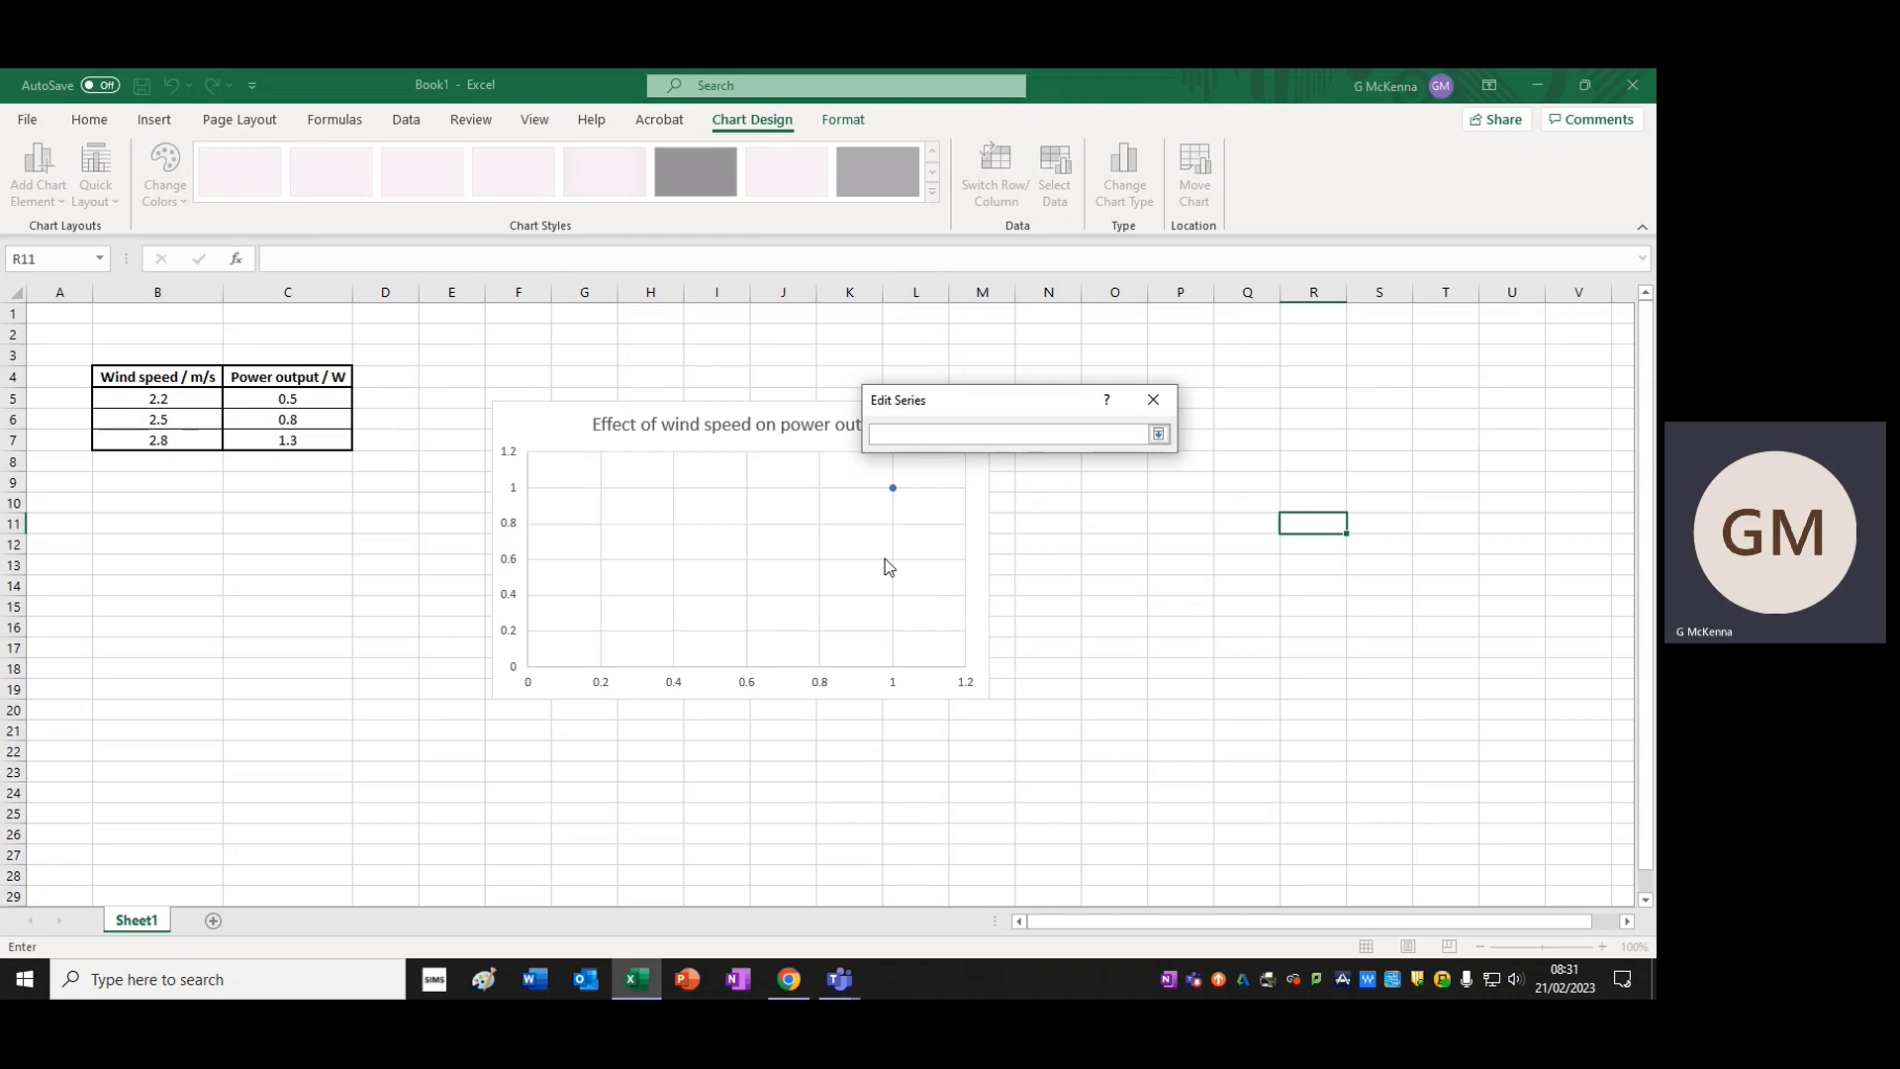
pyautogui.moveTo(174, 399); pyautogui.dragTo(214, 436)
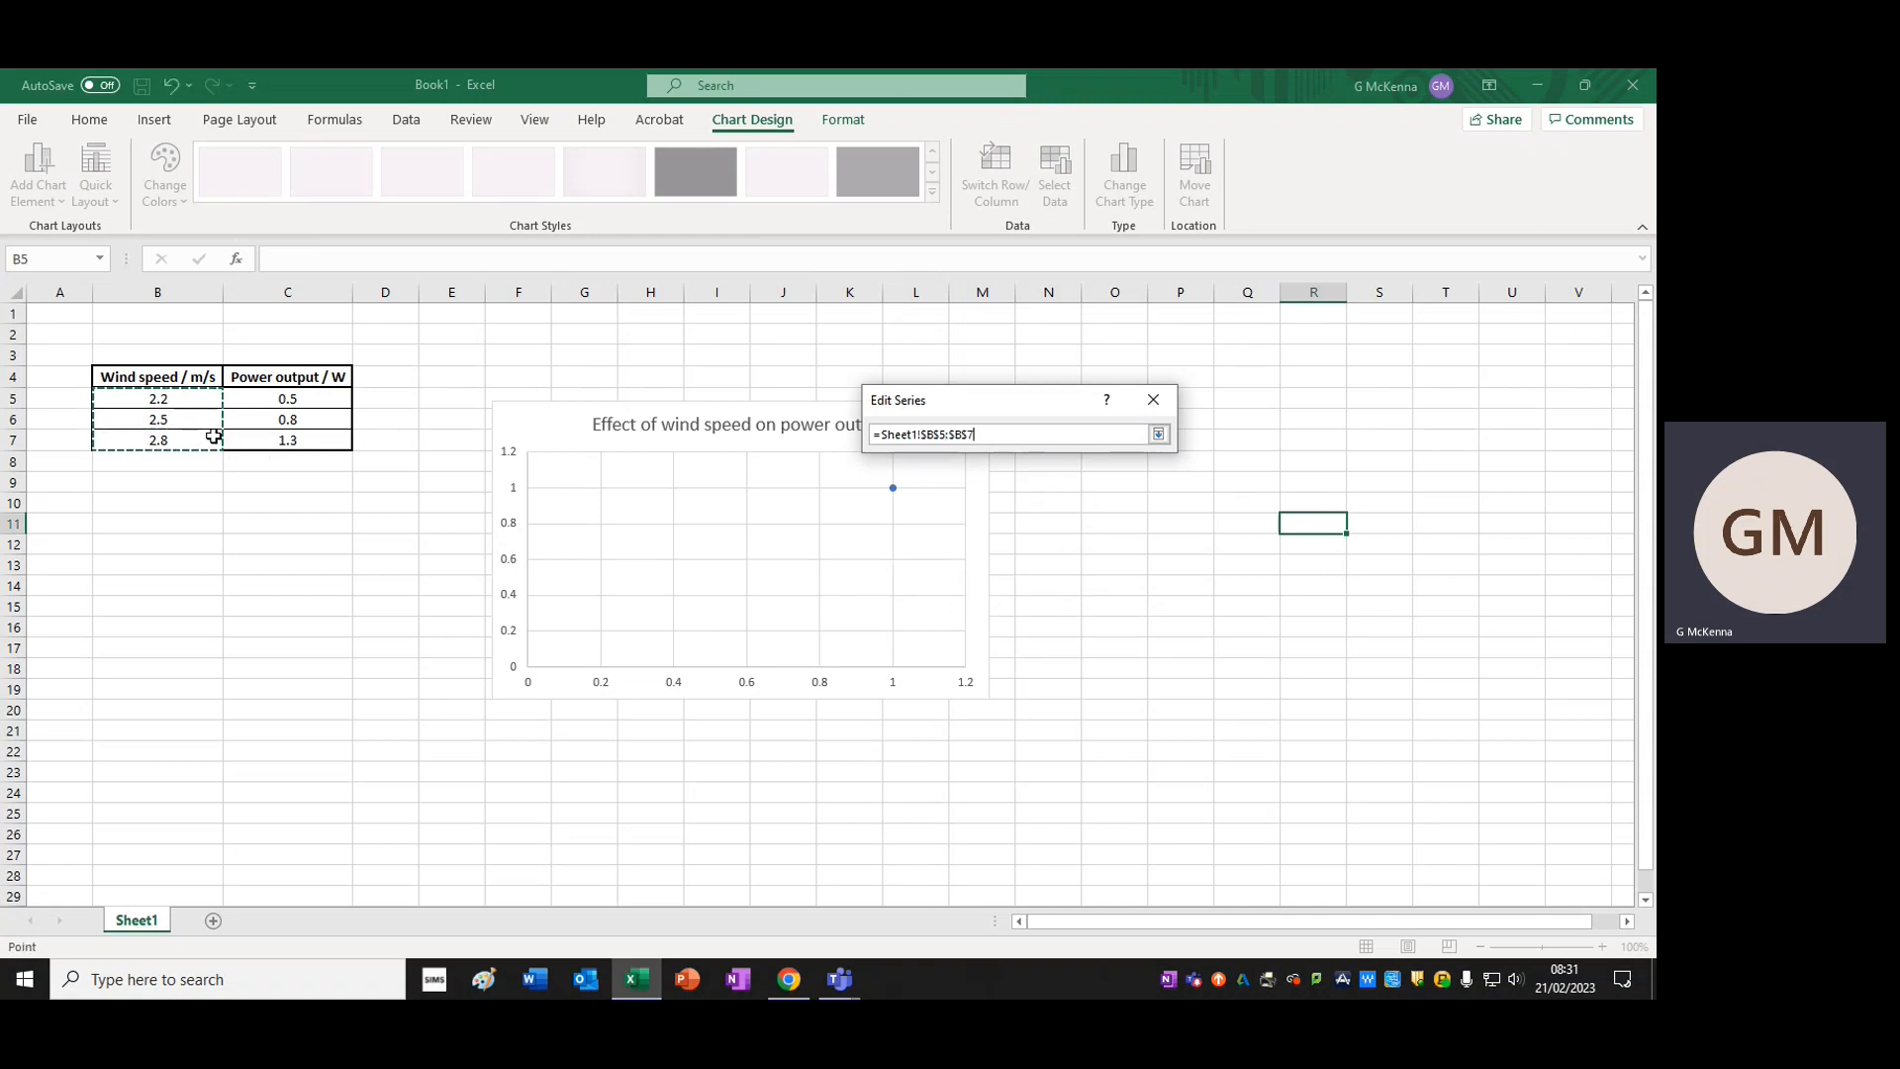
pyautogui.click(1158, 435)
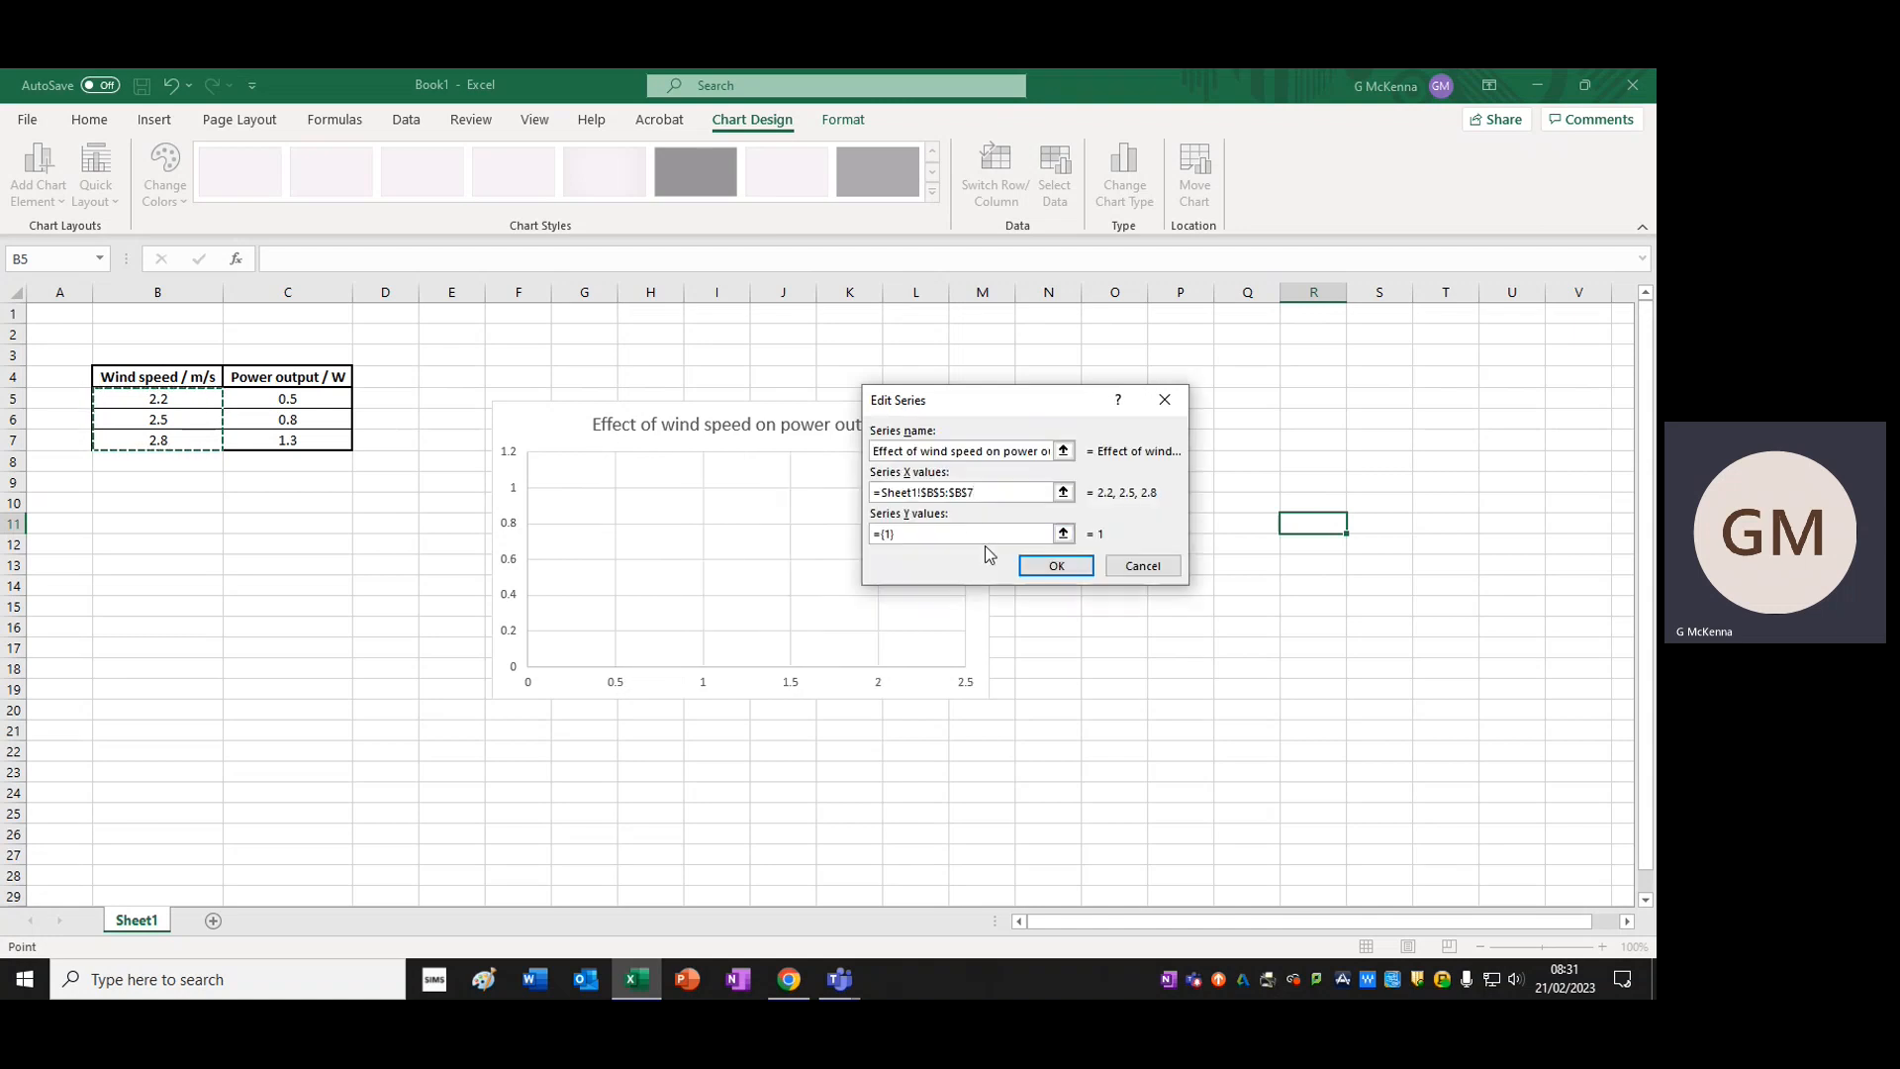
pyautogui.click(1063, 534)
pyautogui.moveTo(309, 397); pyautogui.dragTo(319, 440)
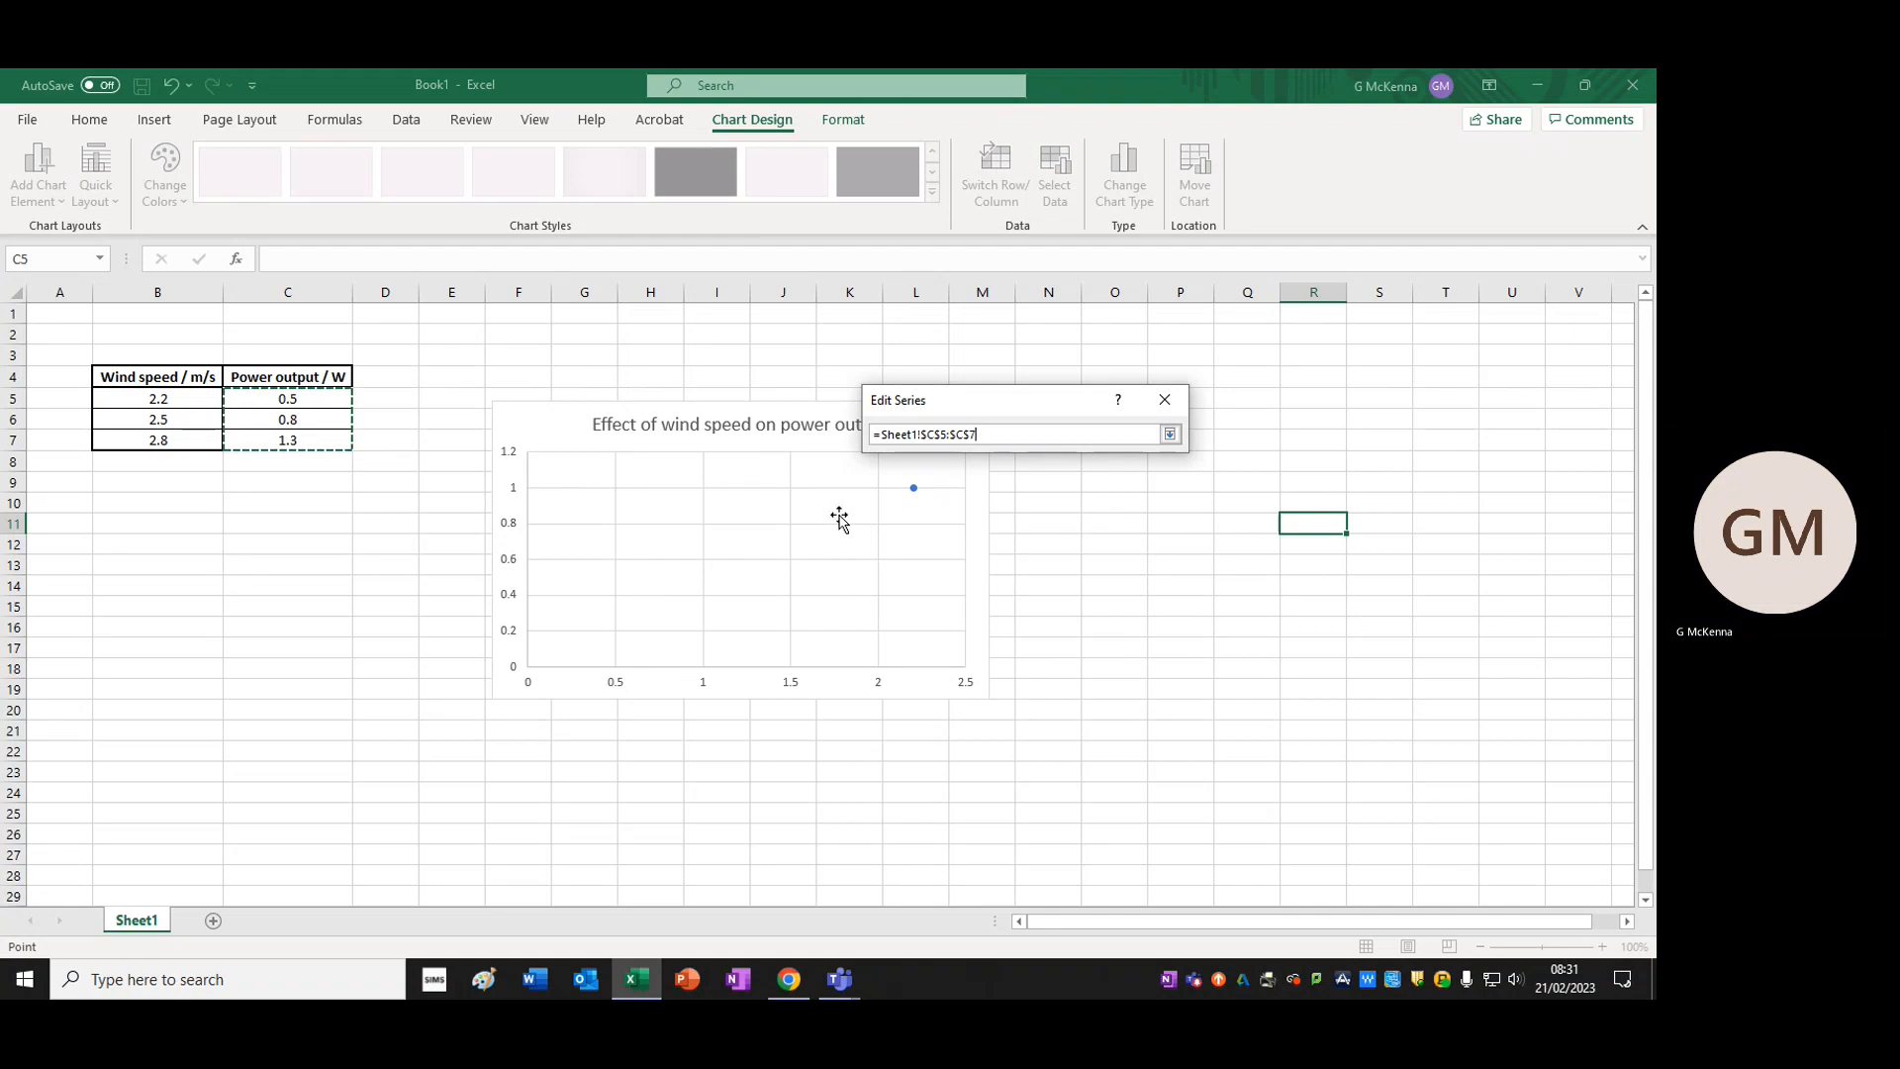
pyautogui.press('Return')
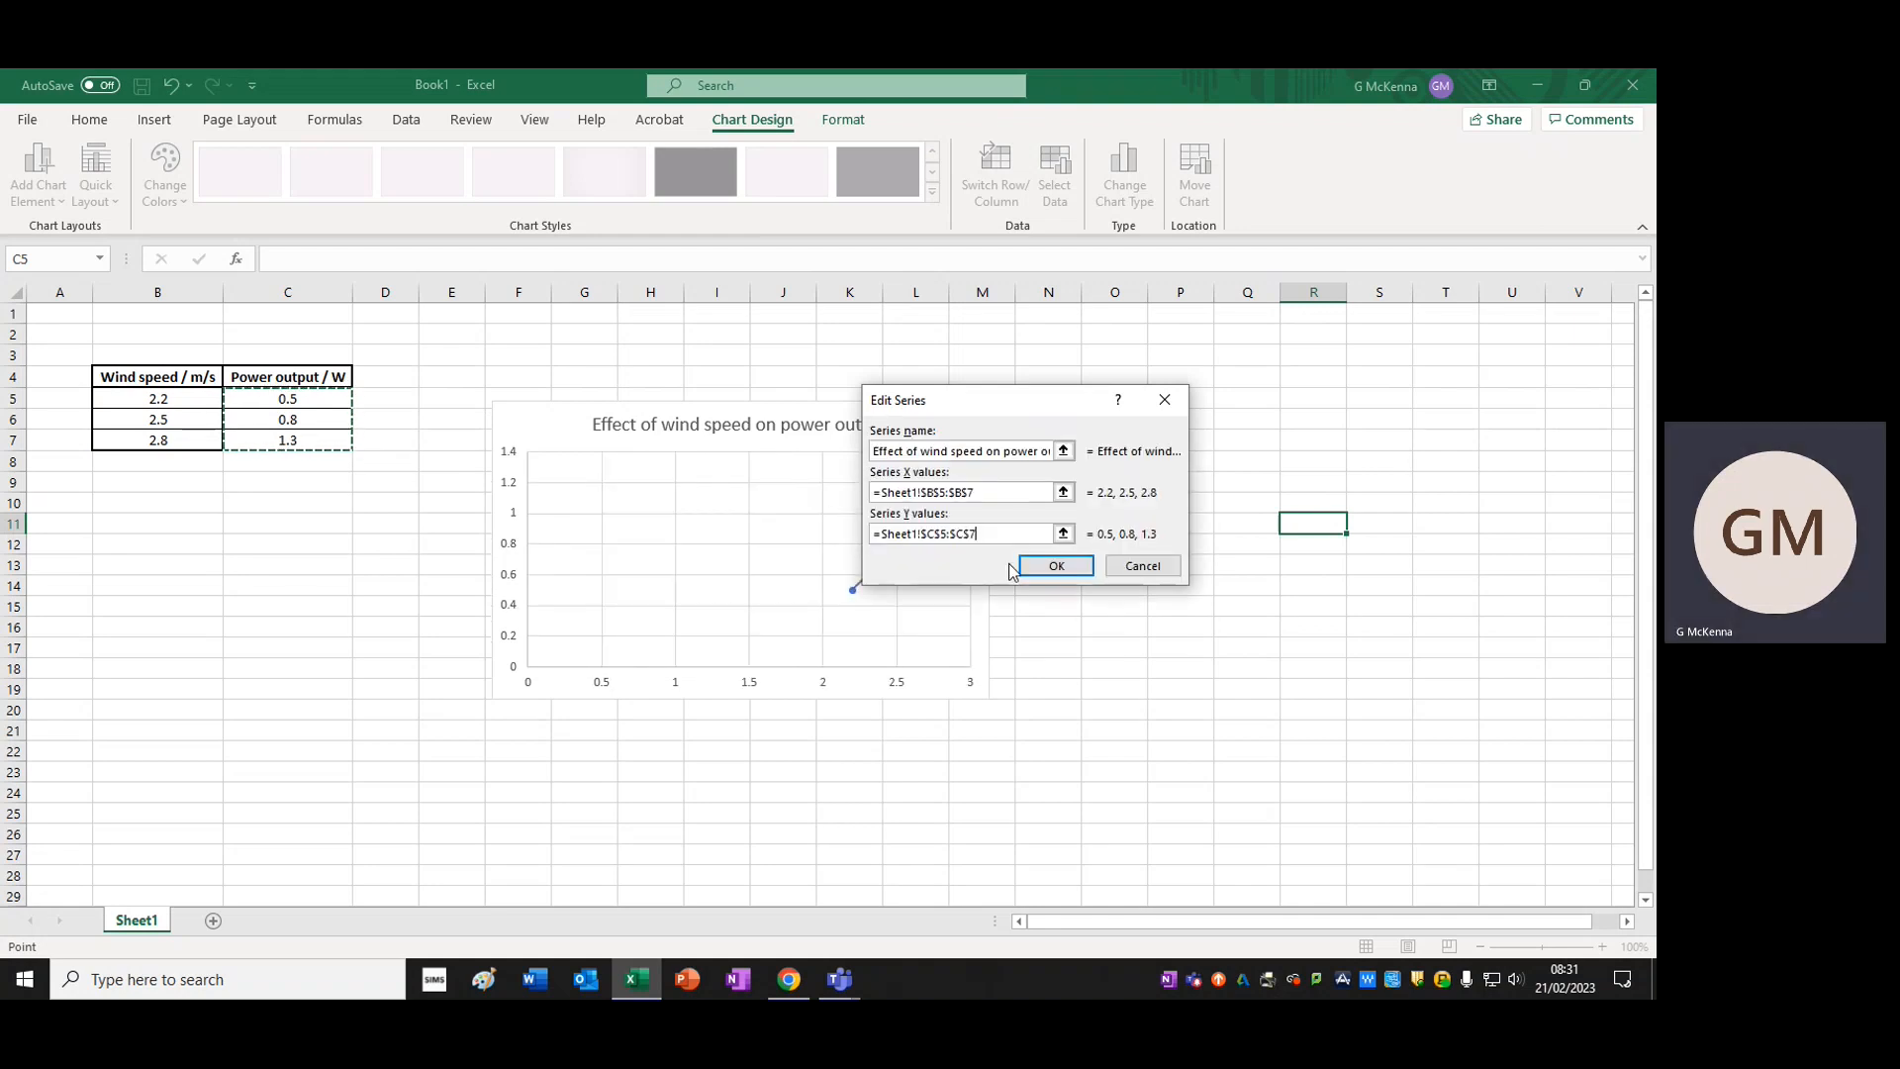
pyautogui.click(1056, 565)
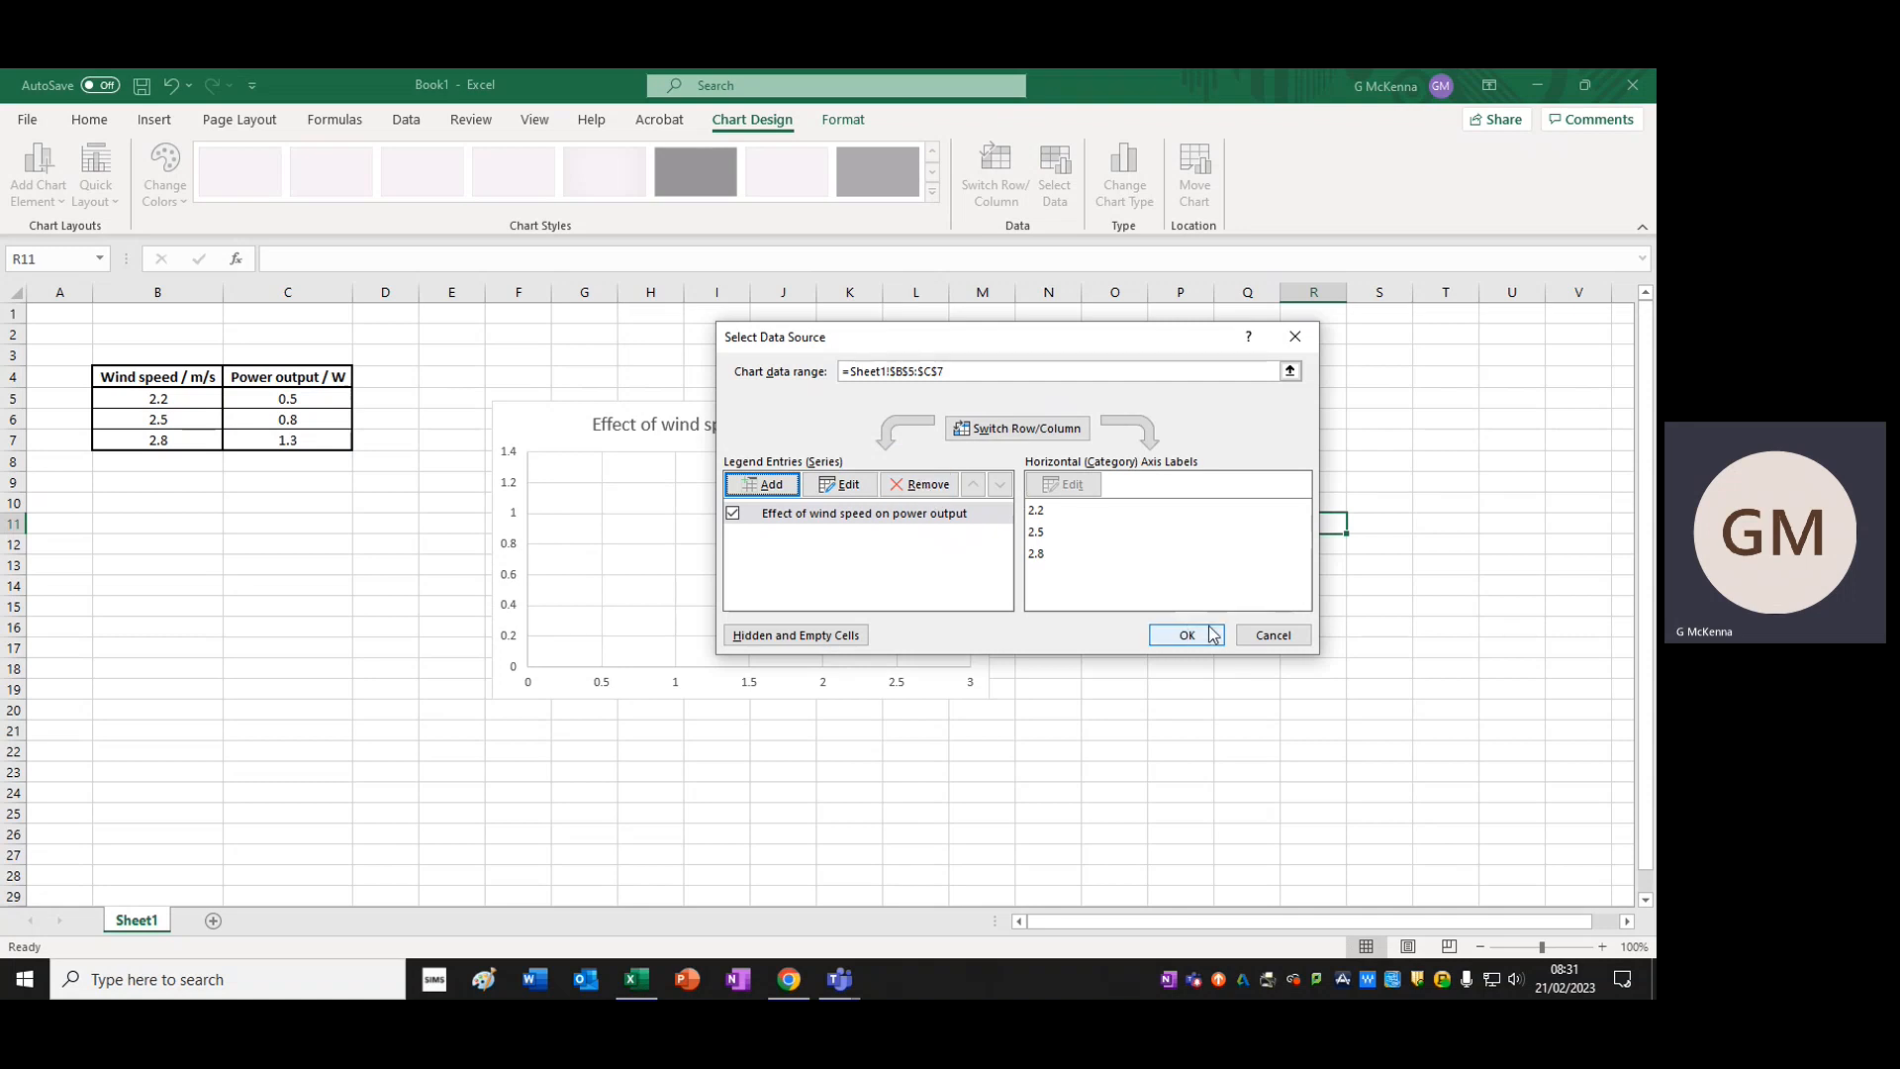
pyautogui.moveTo(978, 340); pyautogui.dragTo(1253, 499)
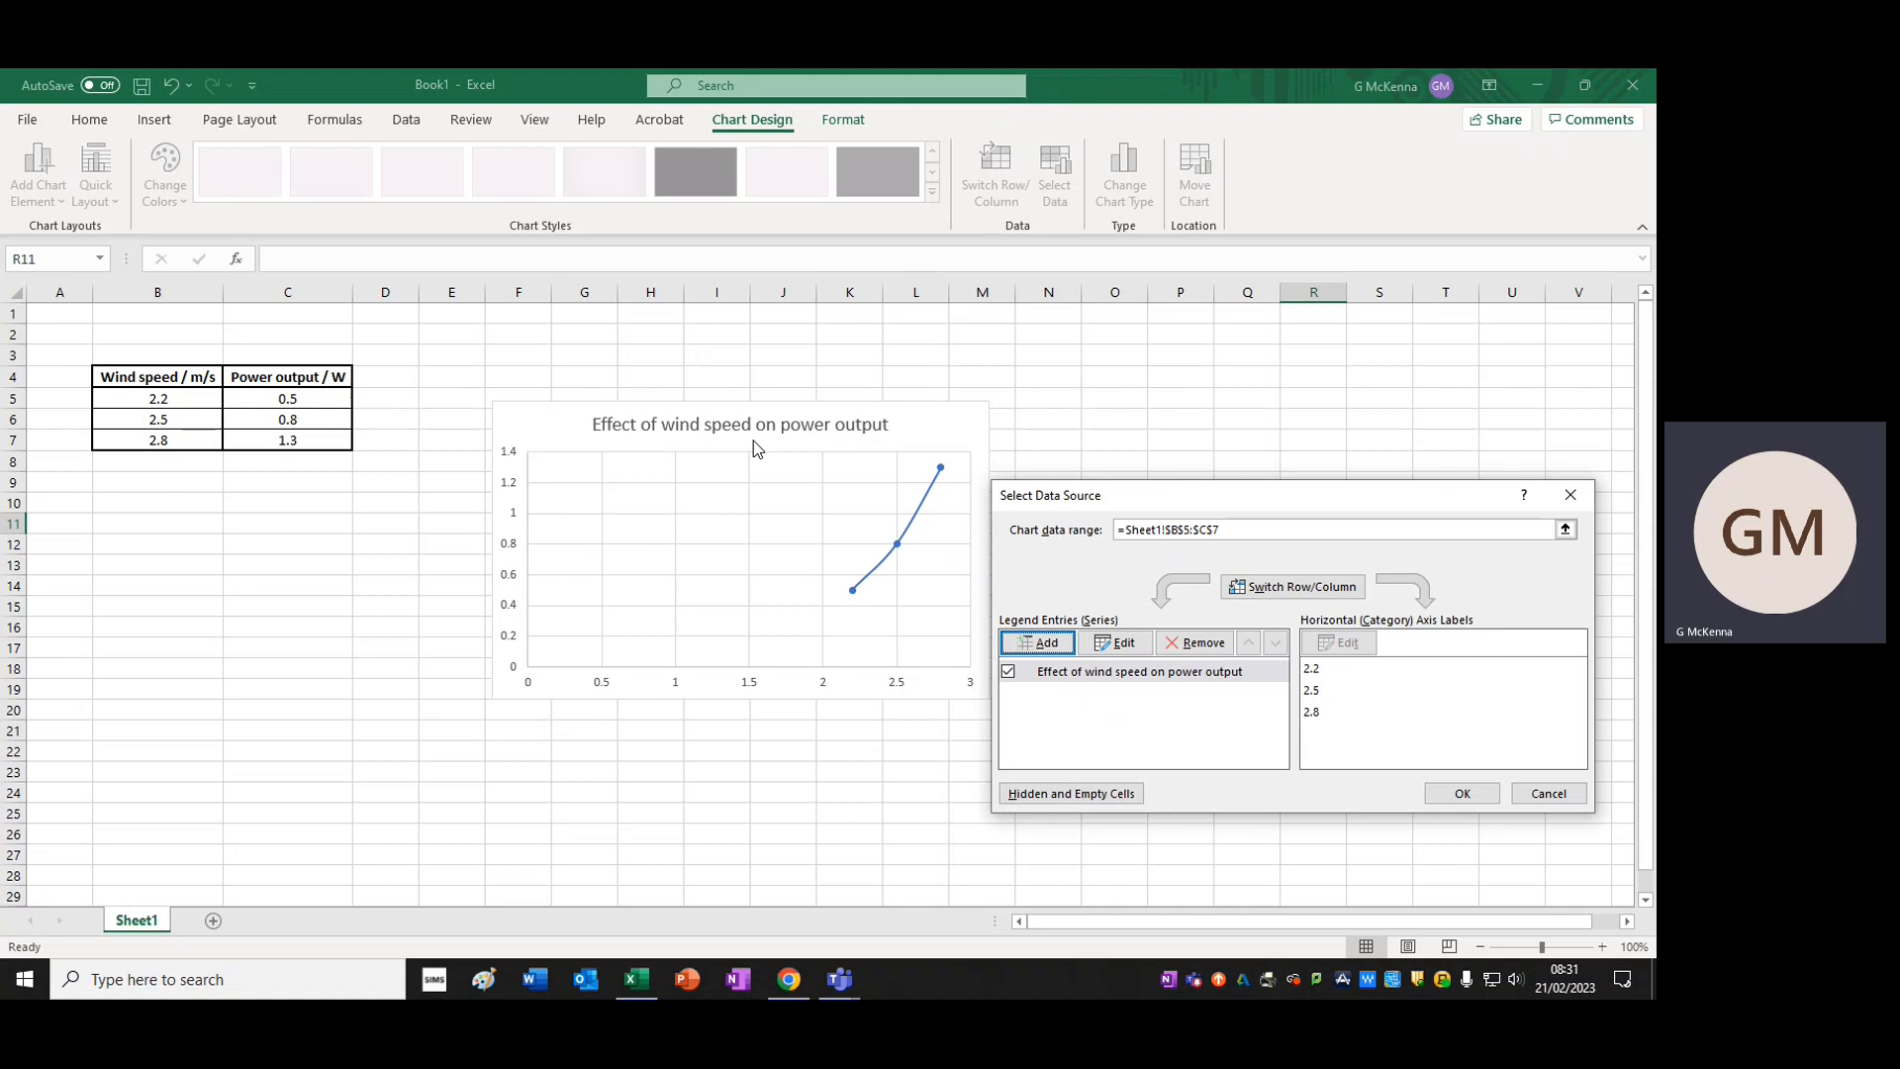
pyautogui.click(1472, 799)
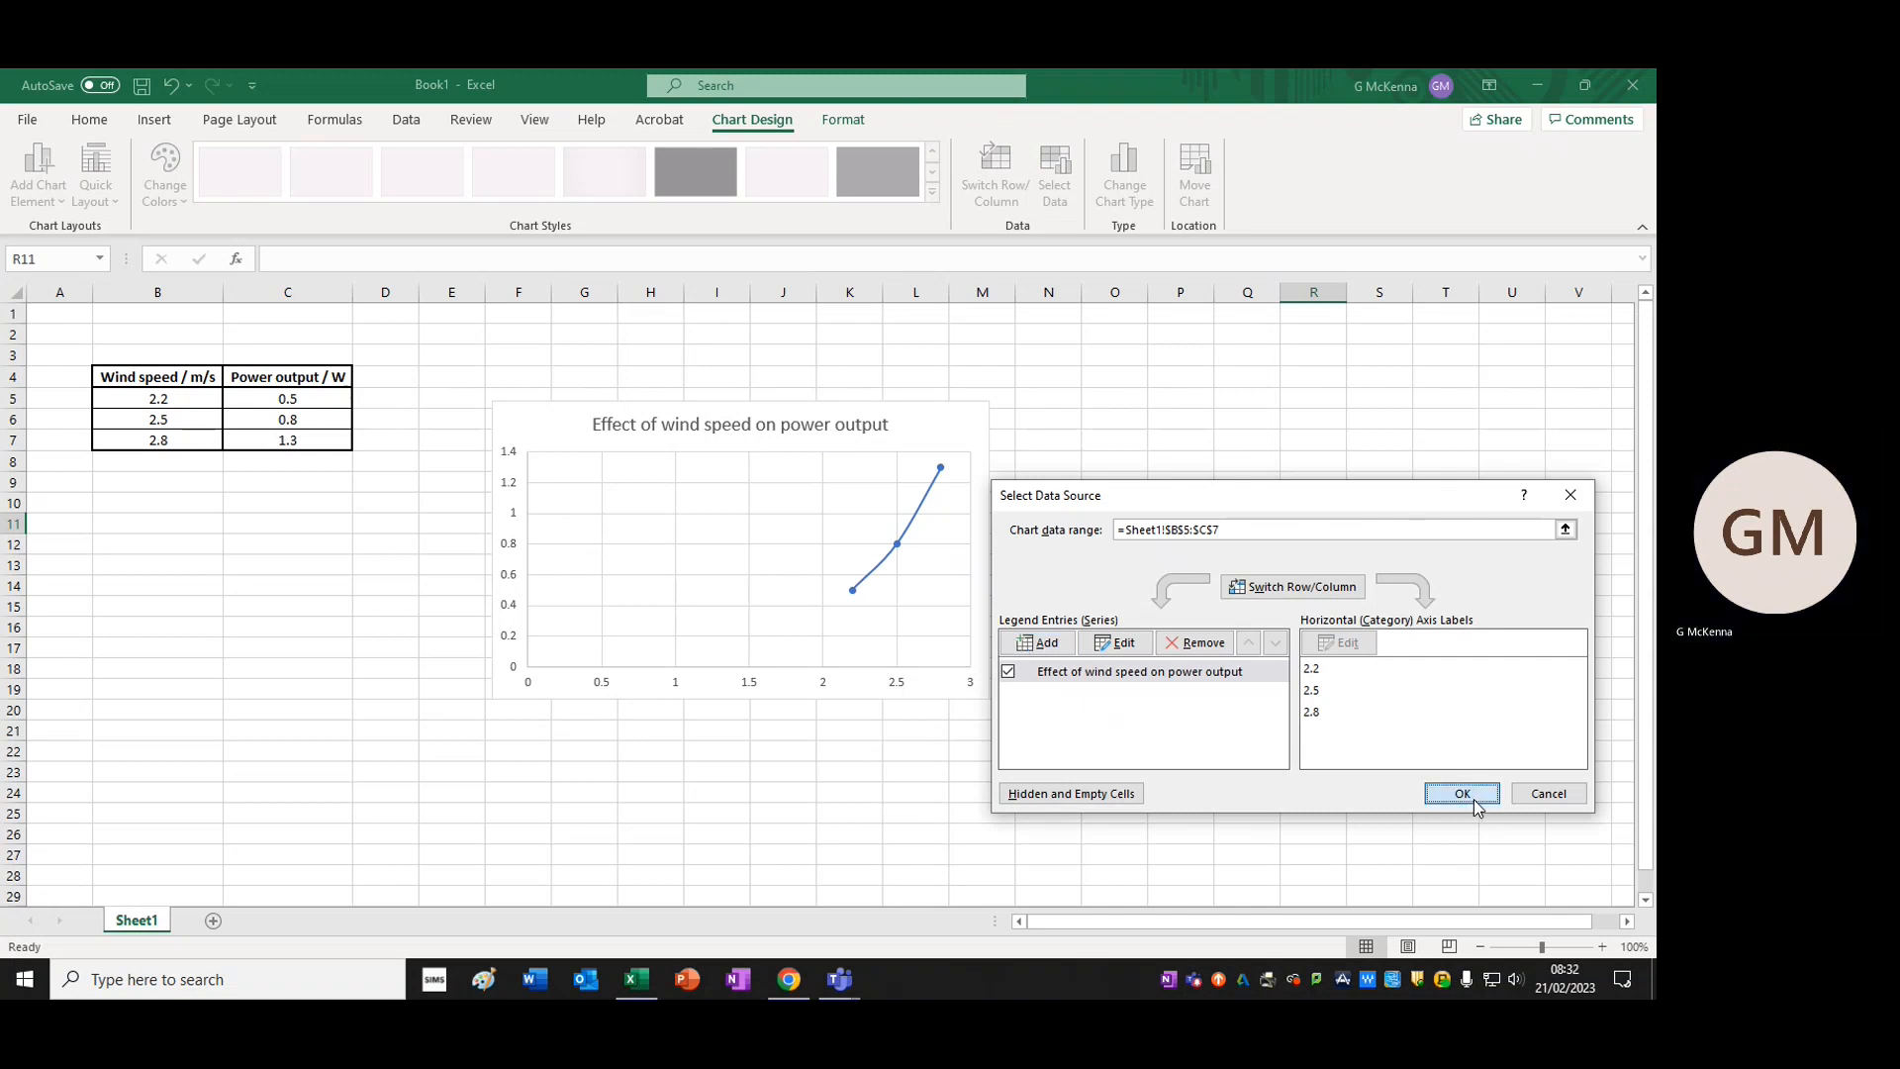
pyautogui.click(1444, 647)
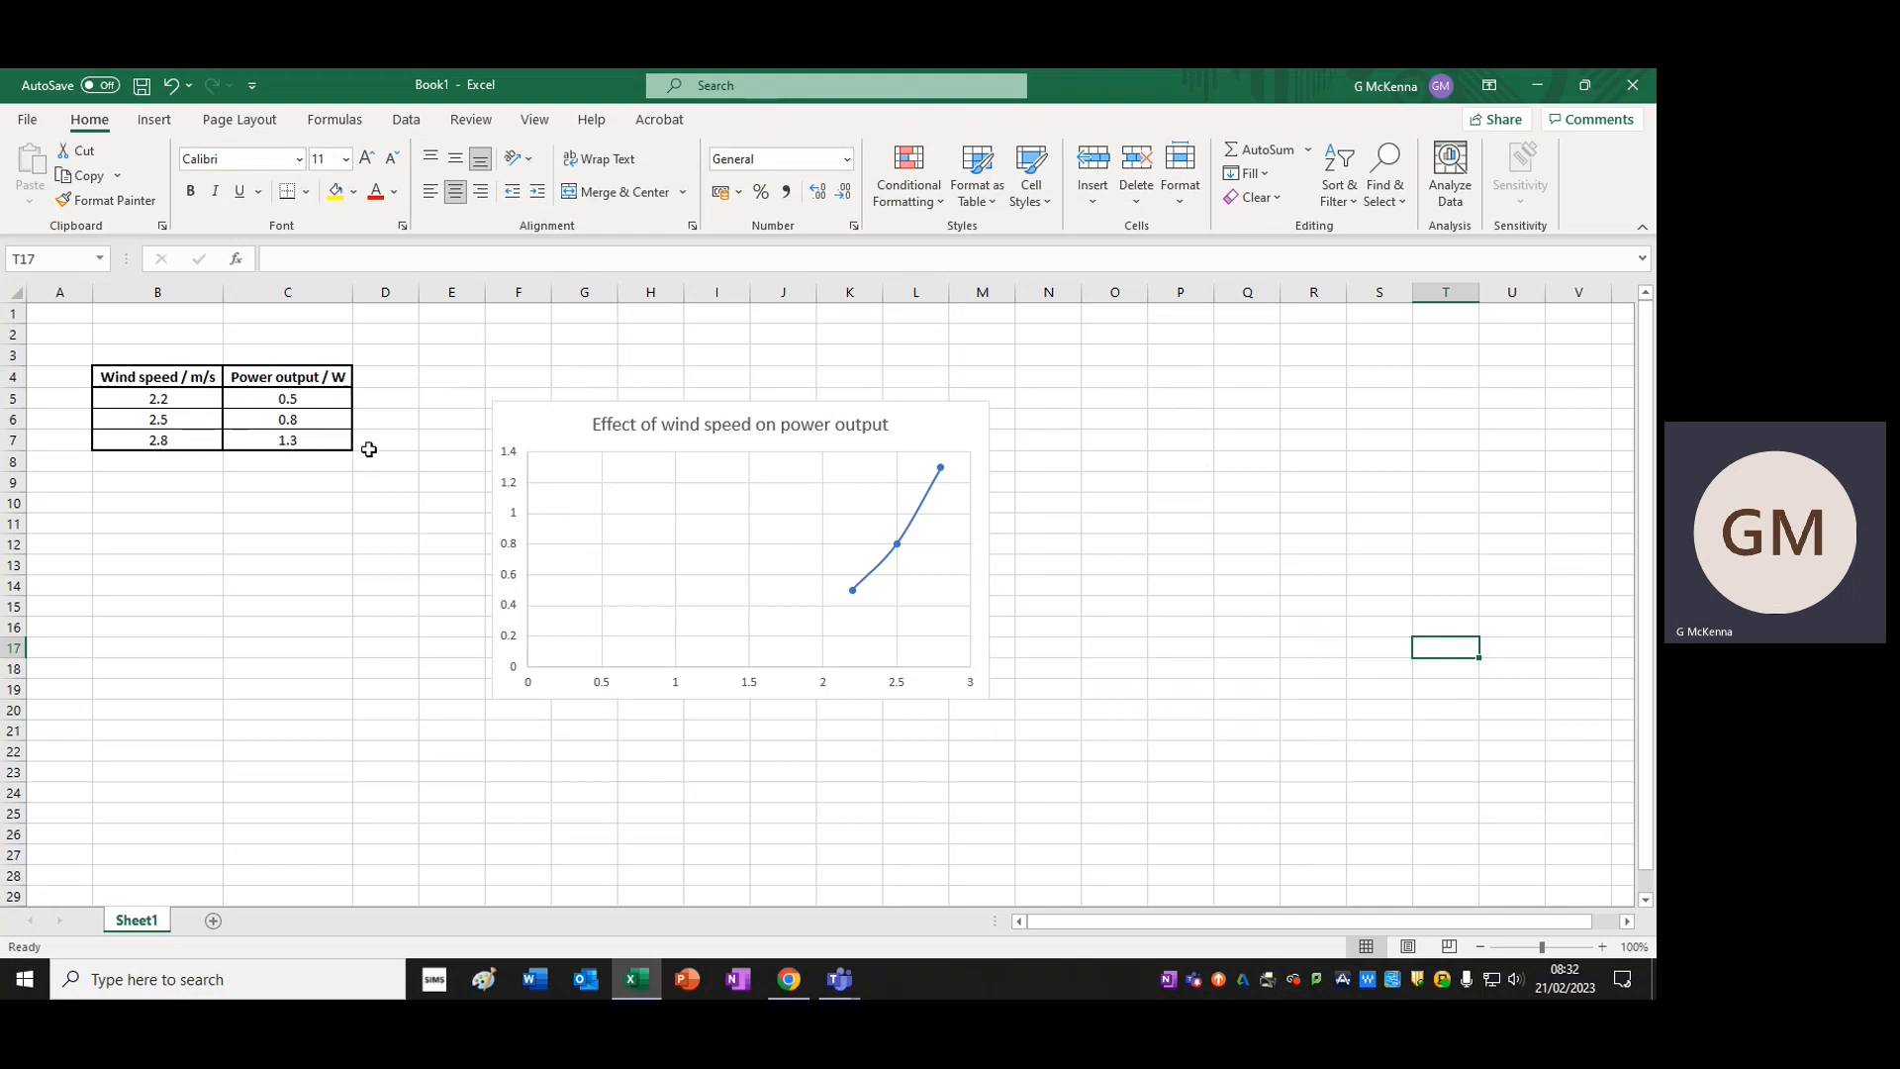
pyautogui.click(637, 423)
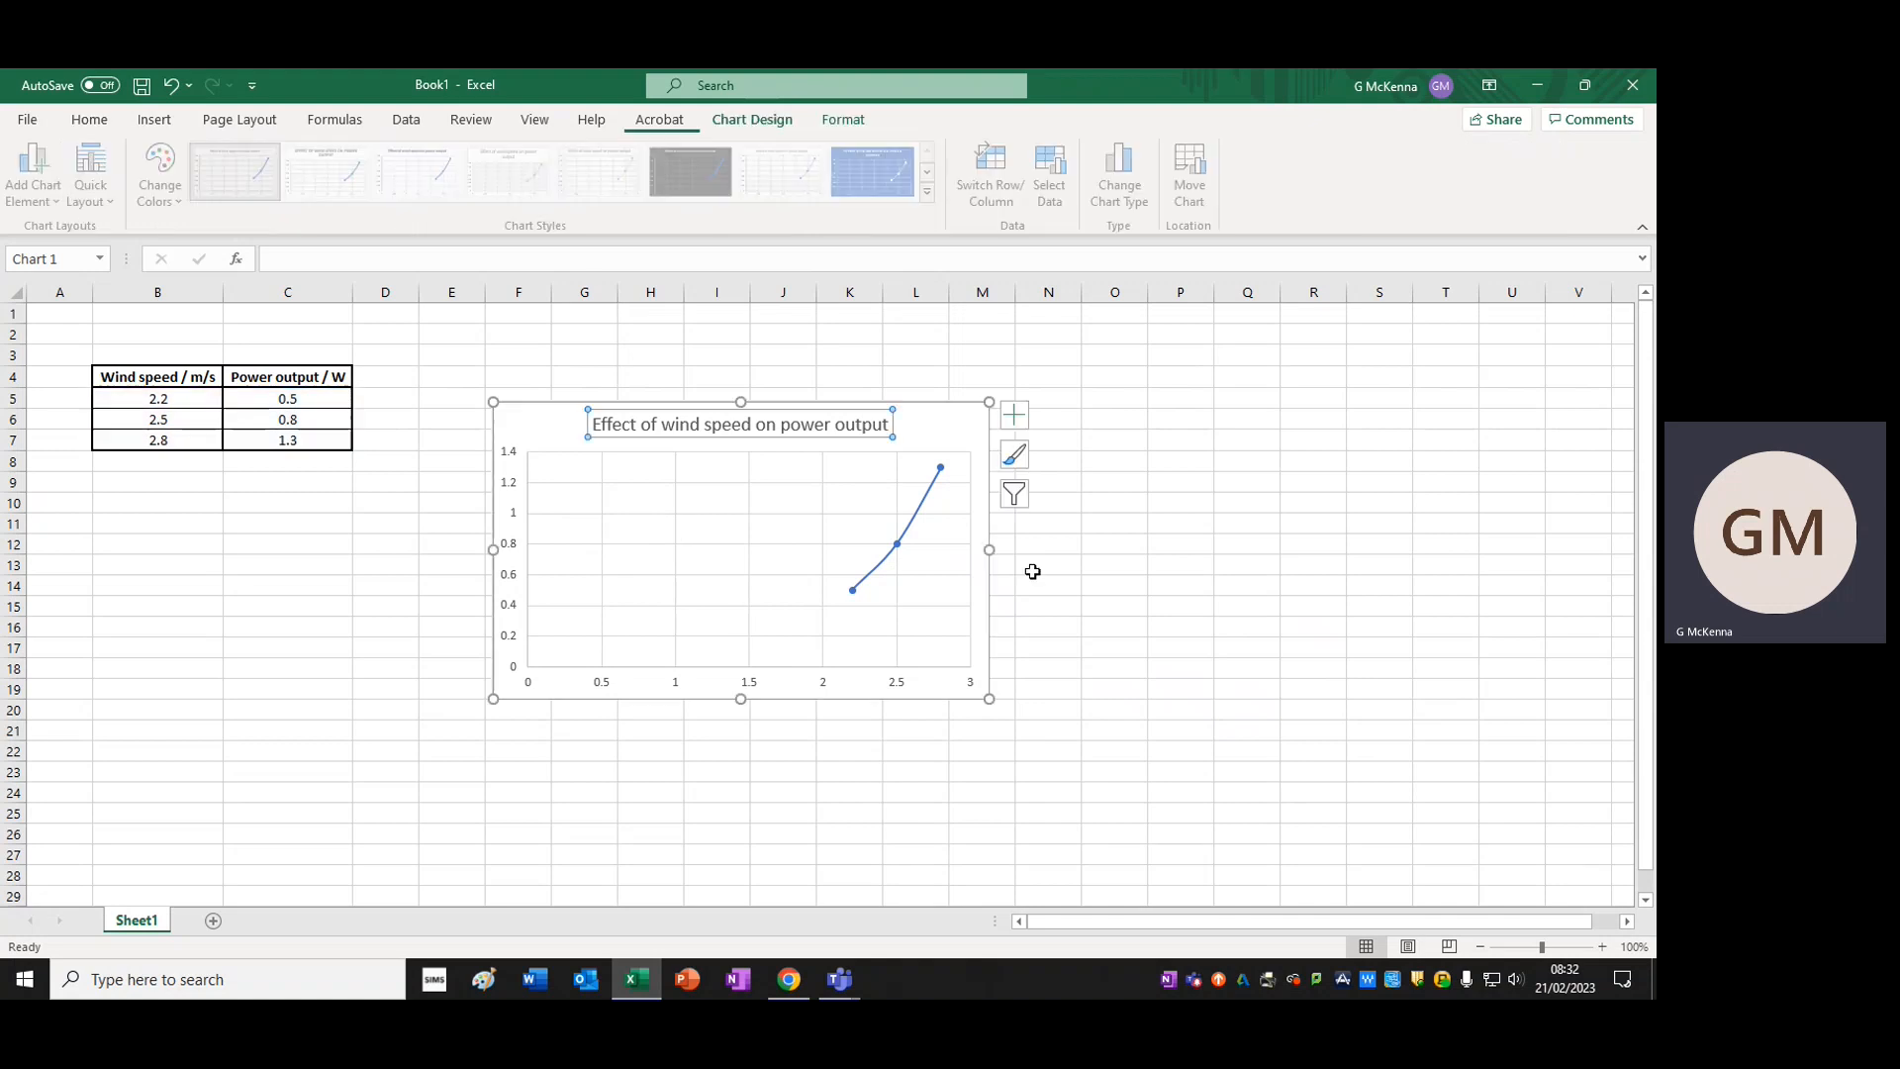
pyautogui.click(1135, 564)
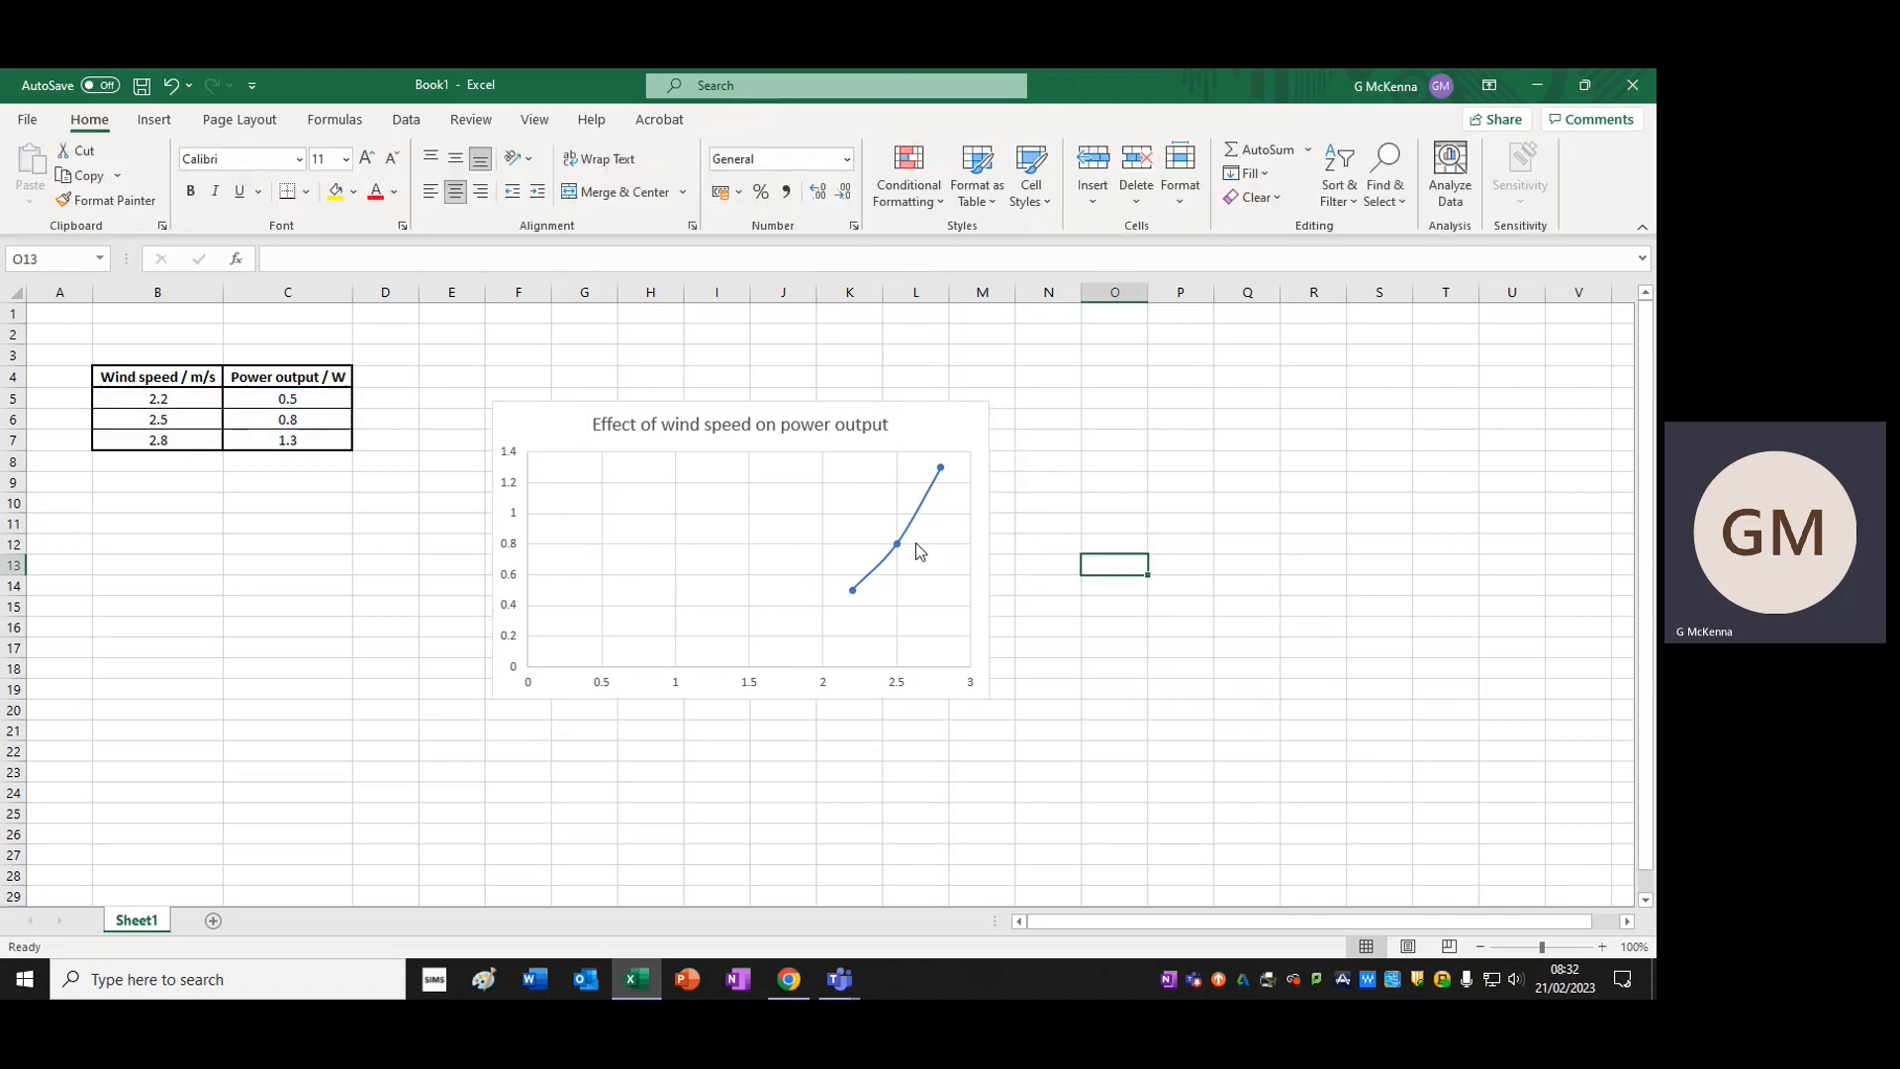
pyautogui.click(901, 426)
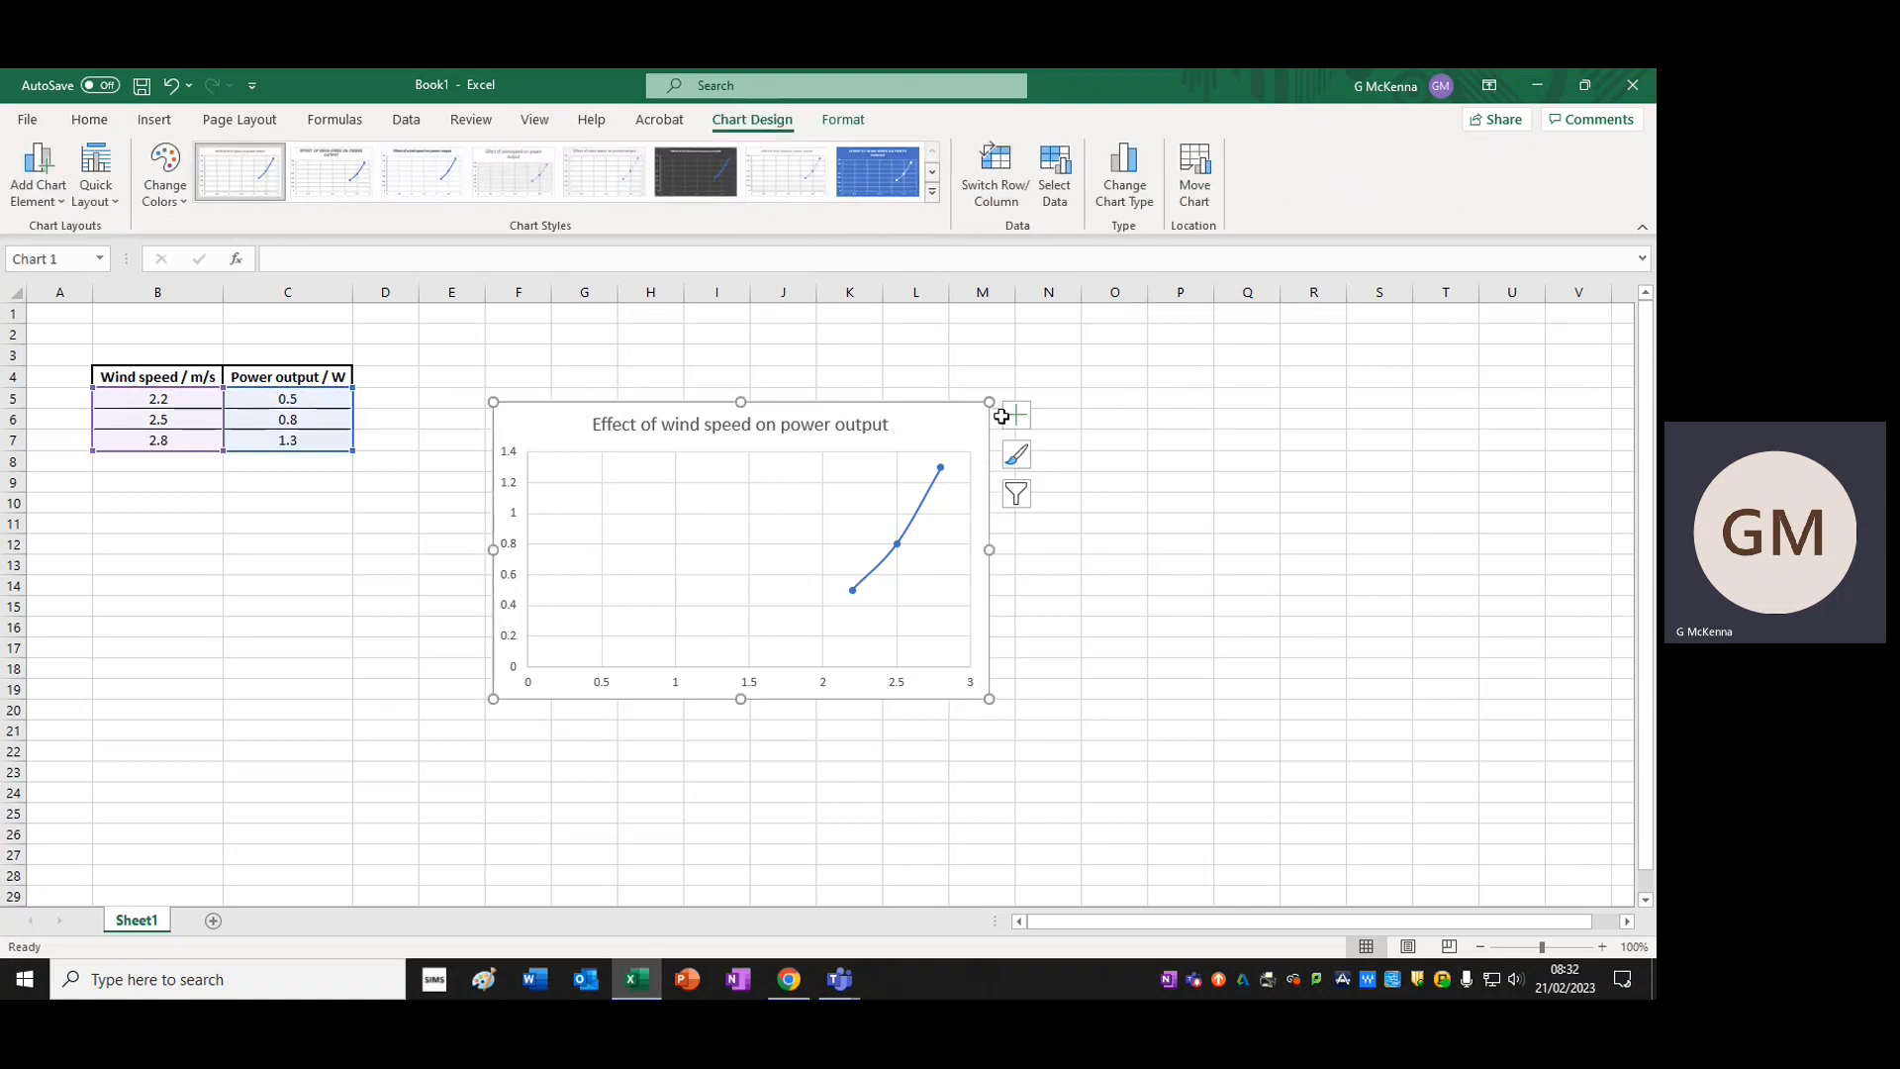
pyautogui.click(1183, 481)
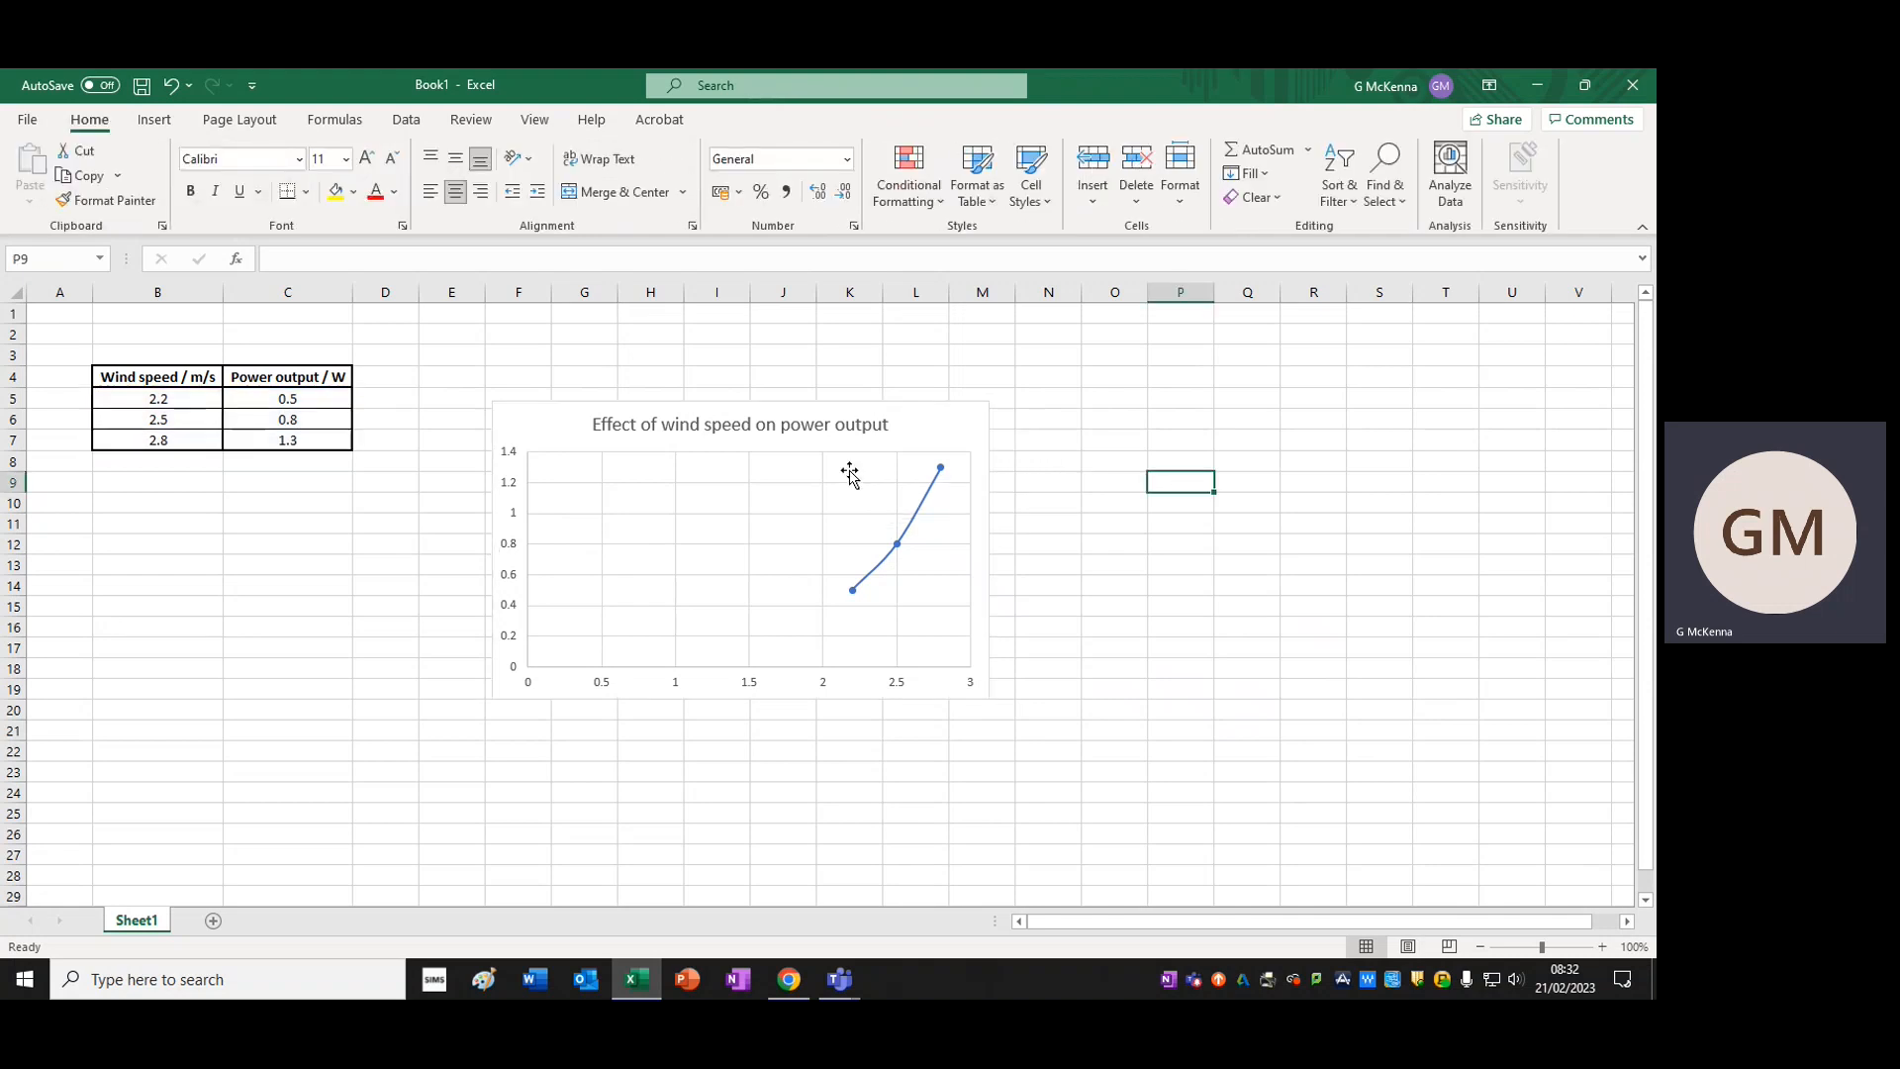
# Add axis titles to the wind speed chart
pyautogui.click(906, 424)
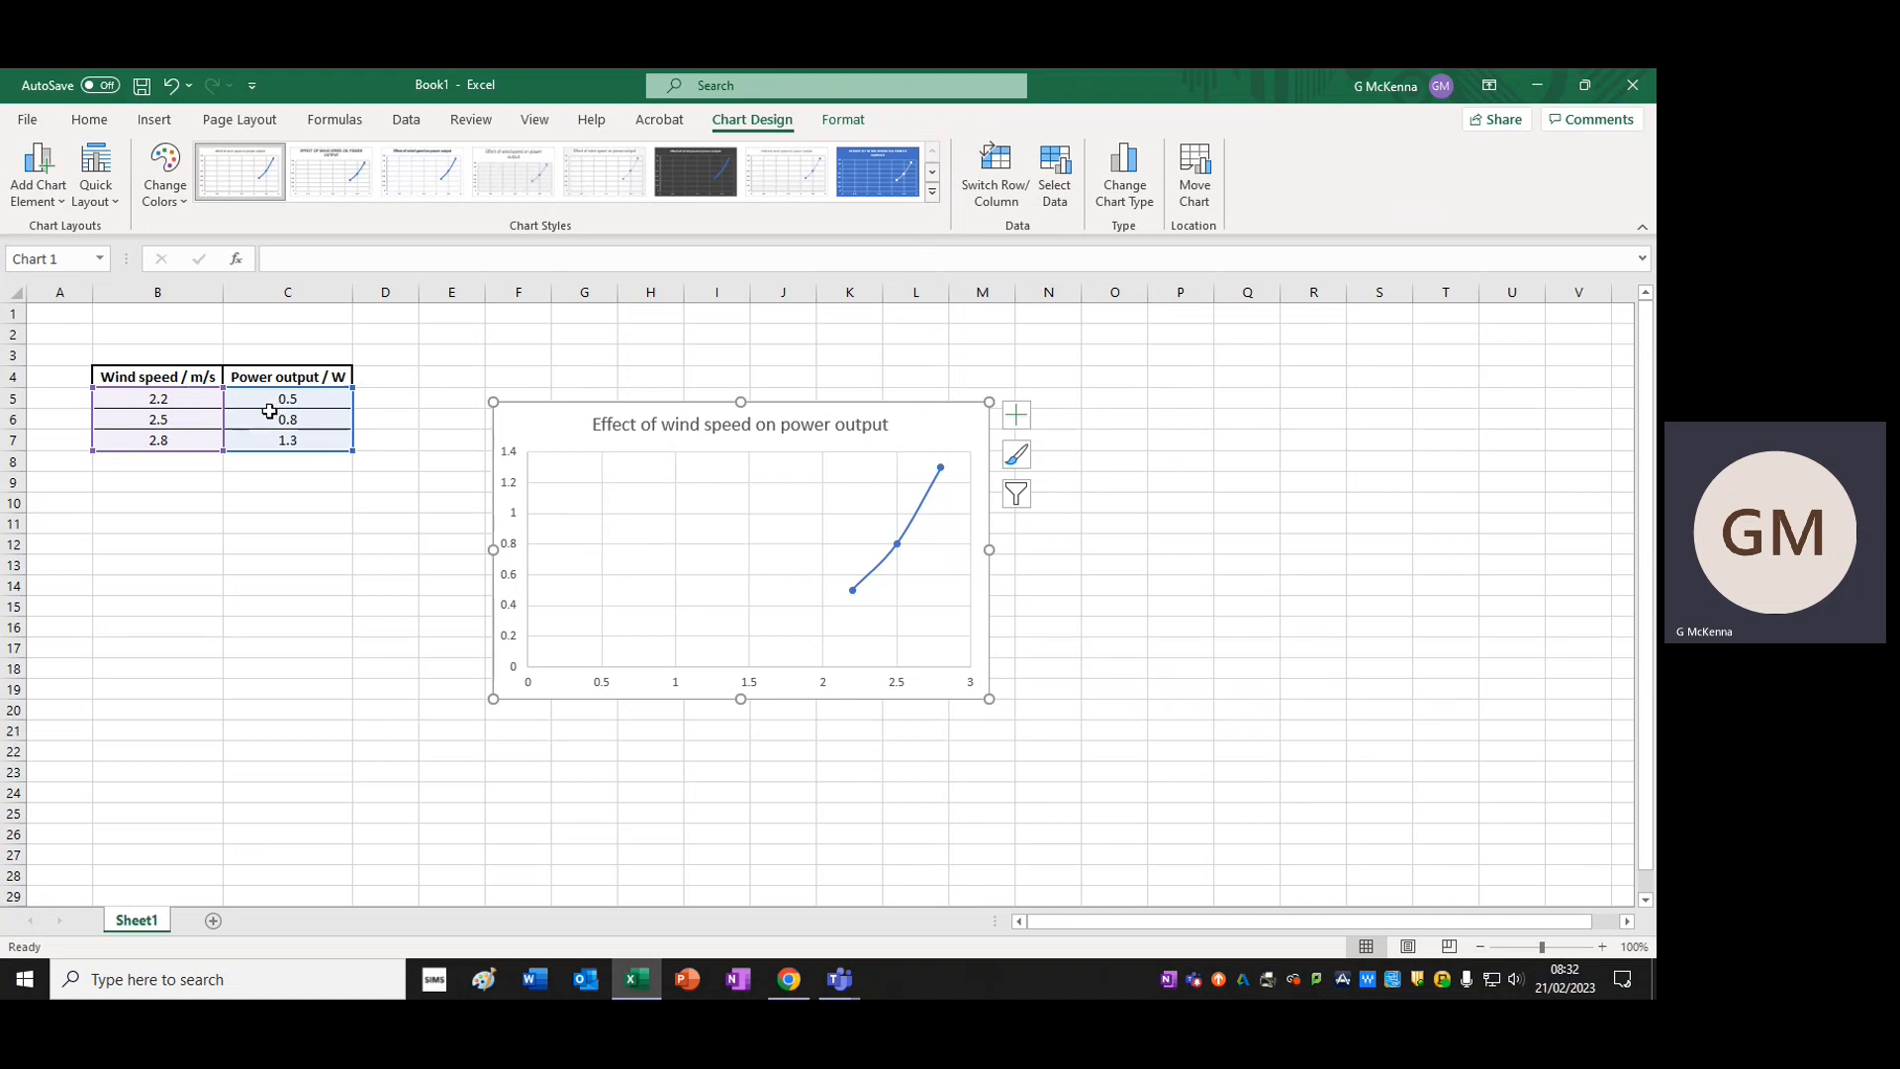
pyautogui.click(1020, 417)
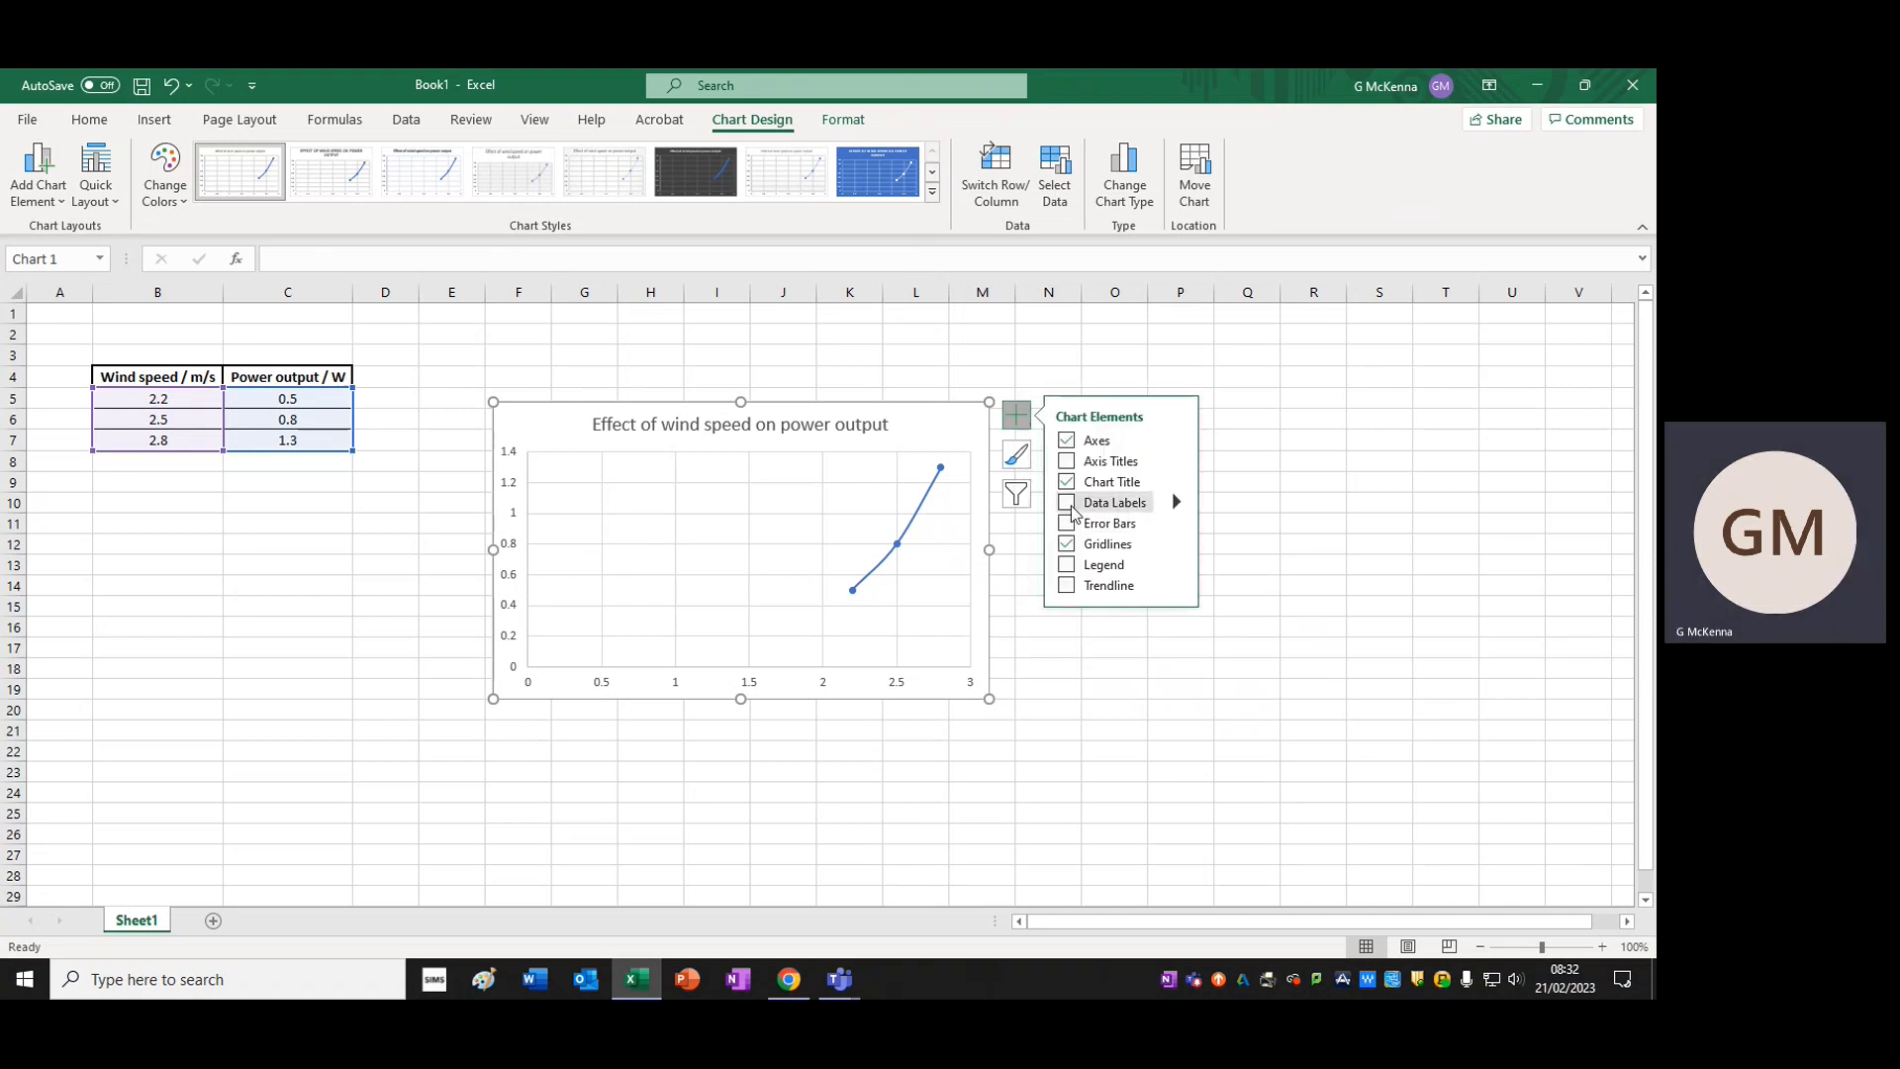
pyautogui.click(1069, 462)
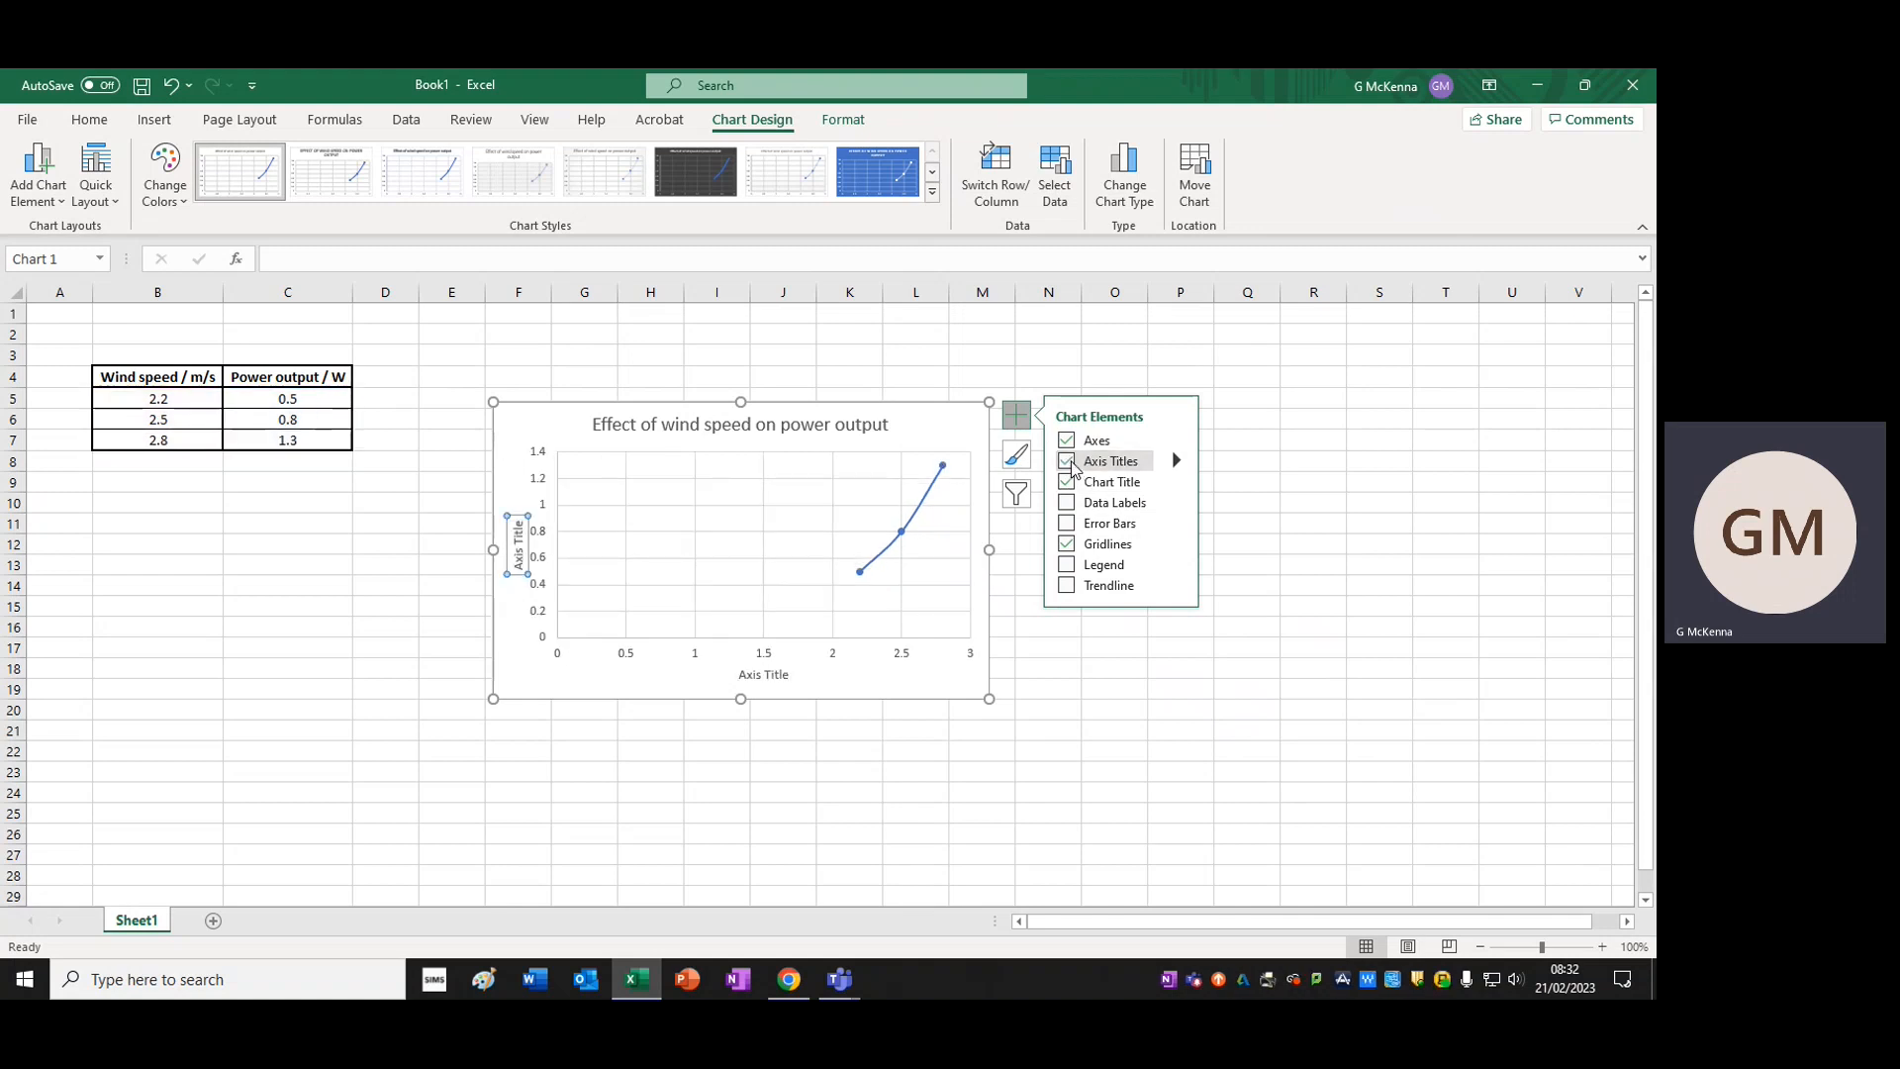
# Change the vertical axis title to "Power output / W"
pyautogui.tripleClick(517, 556)
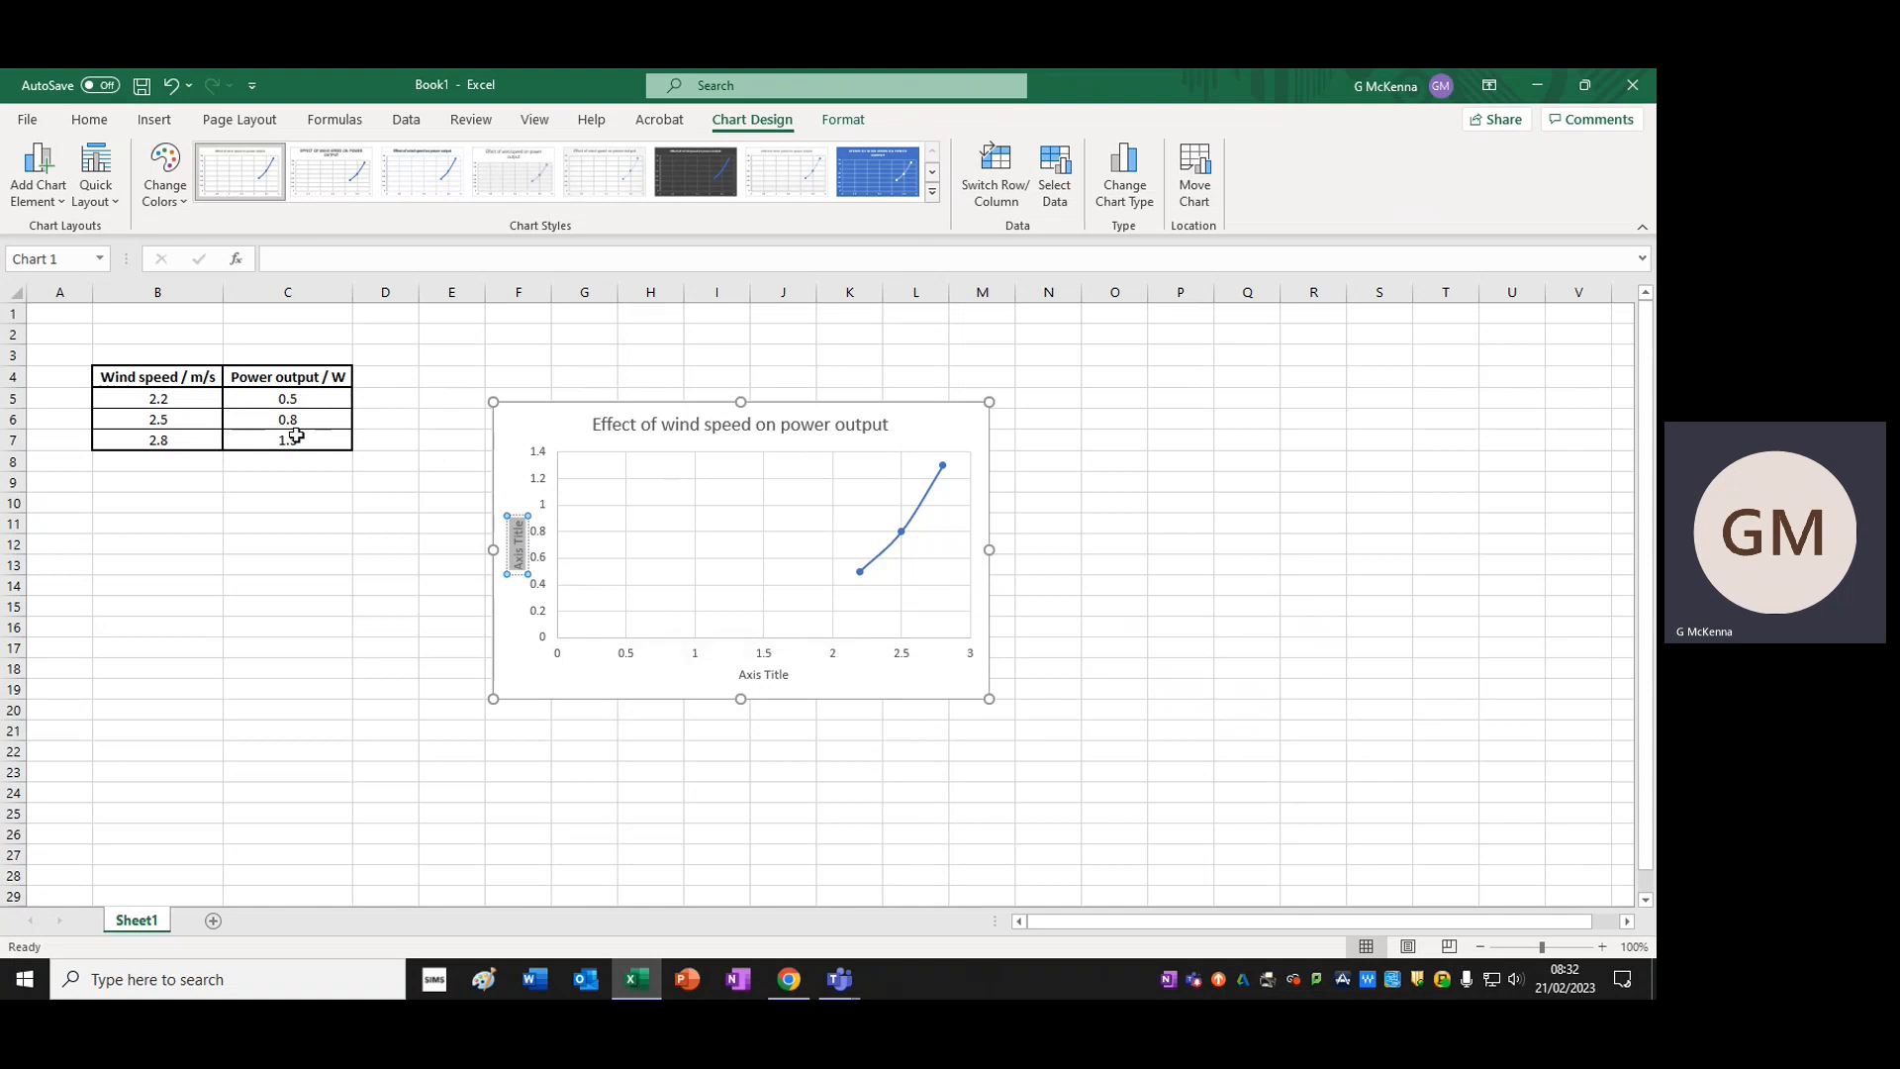
pyautogui.press('BackSpace')
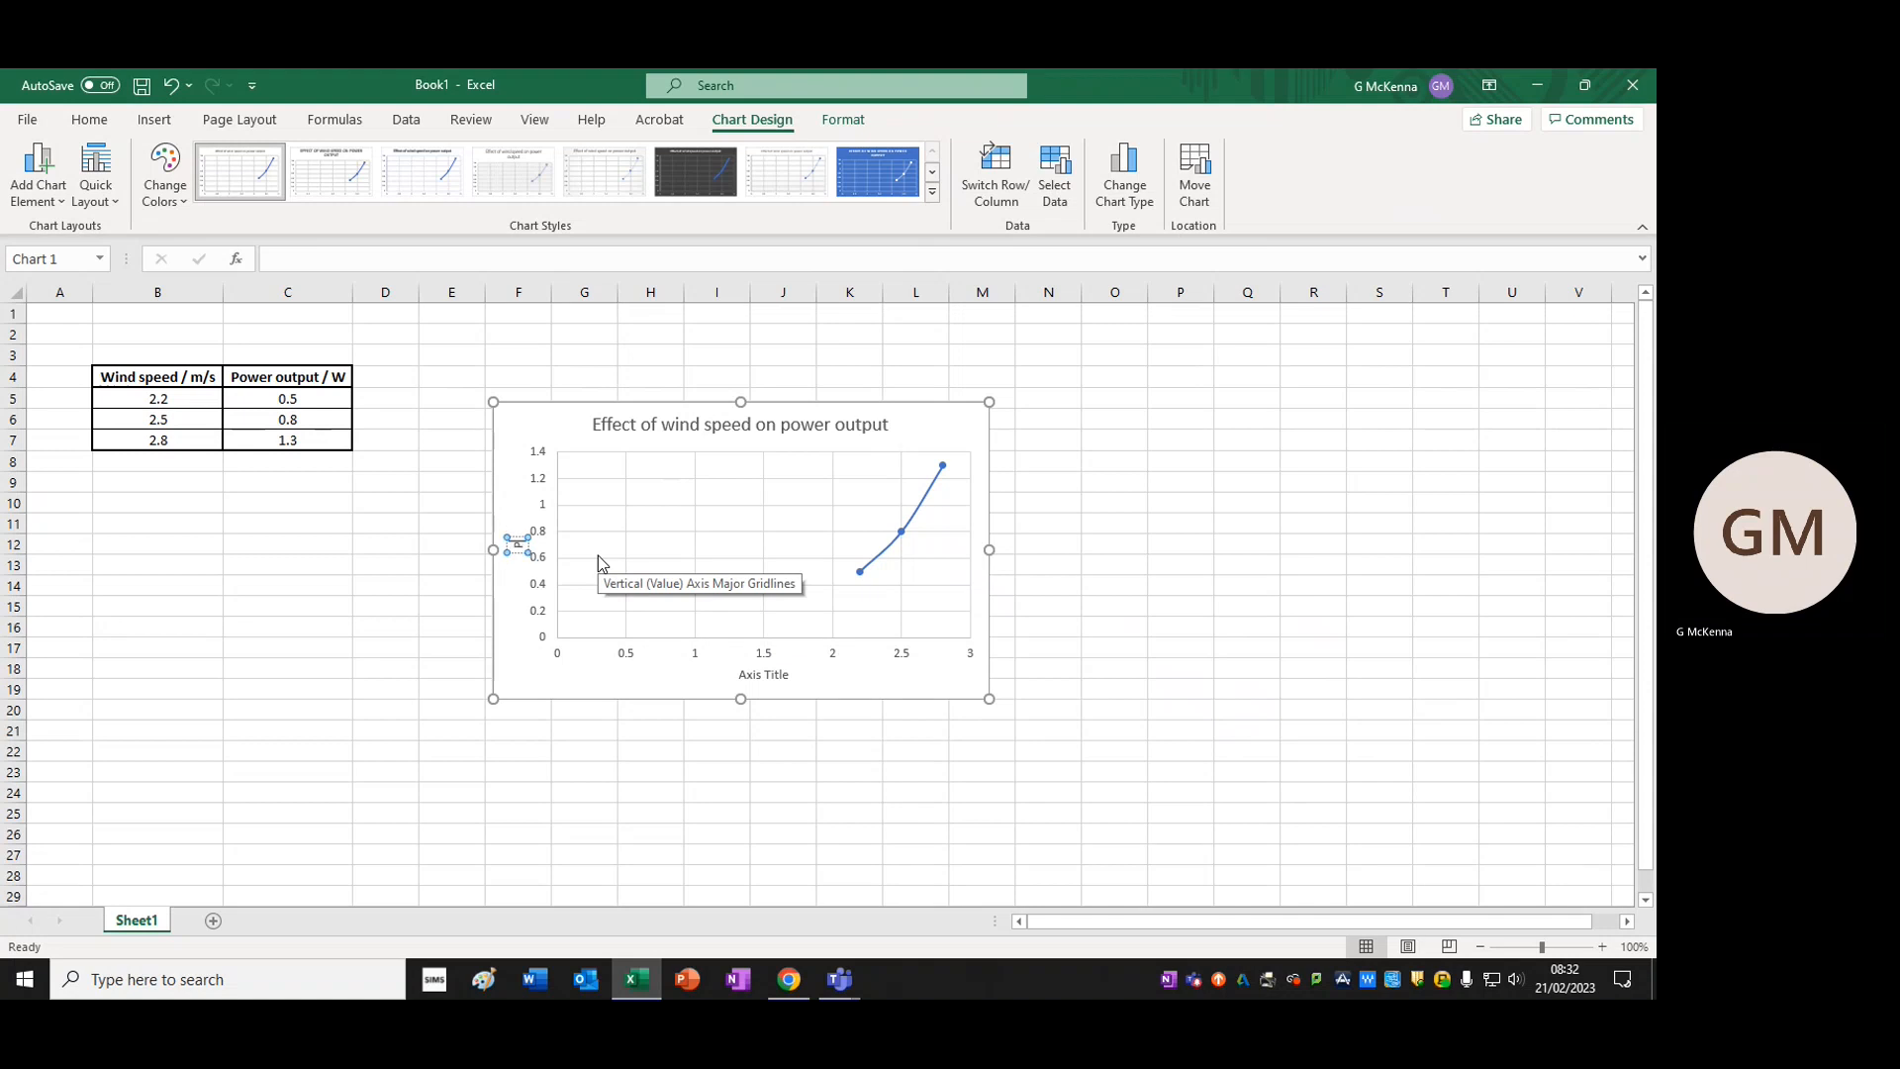
pyautogui.write('Power output')
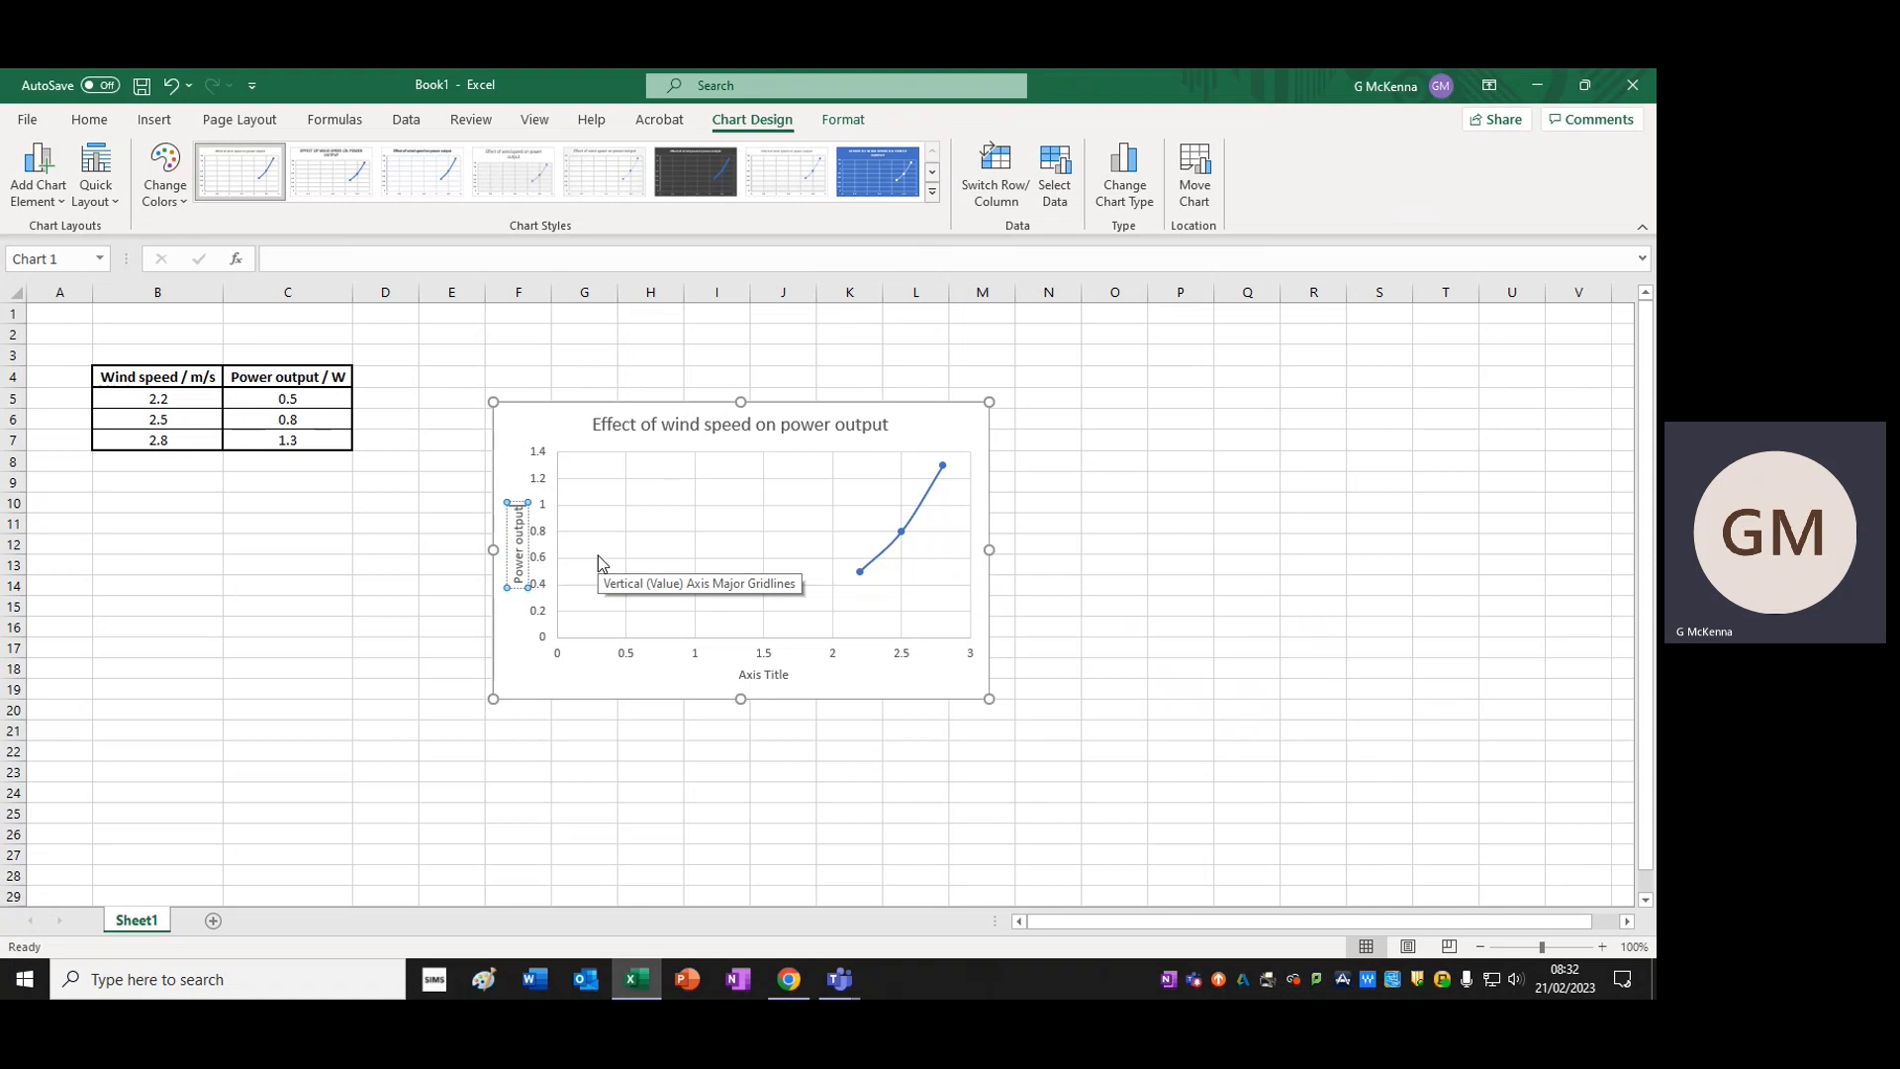
pyautogui.write('/ W')
# Change the horizontal axis title of the chart to "Wind speed / m/s"
pyautogui.click(754, 676)
pyautogui.moveTo(742, 676); pyautogui.dragTo(795, 677)
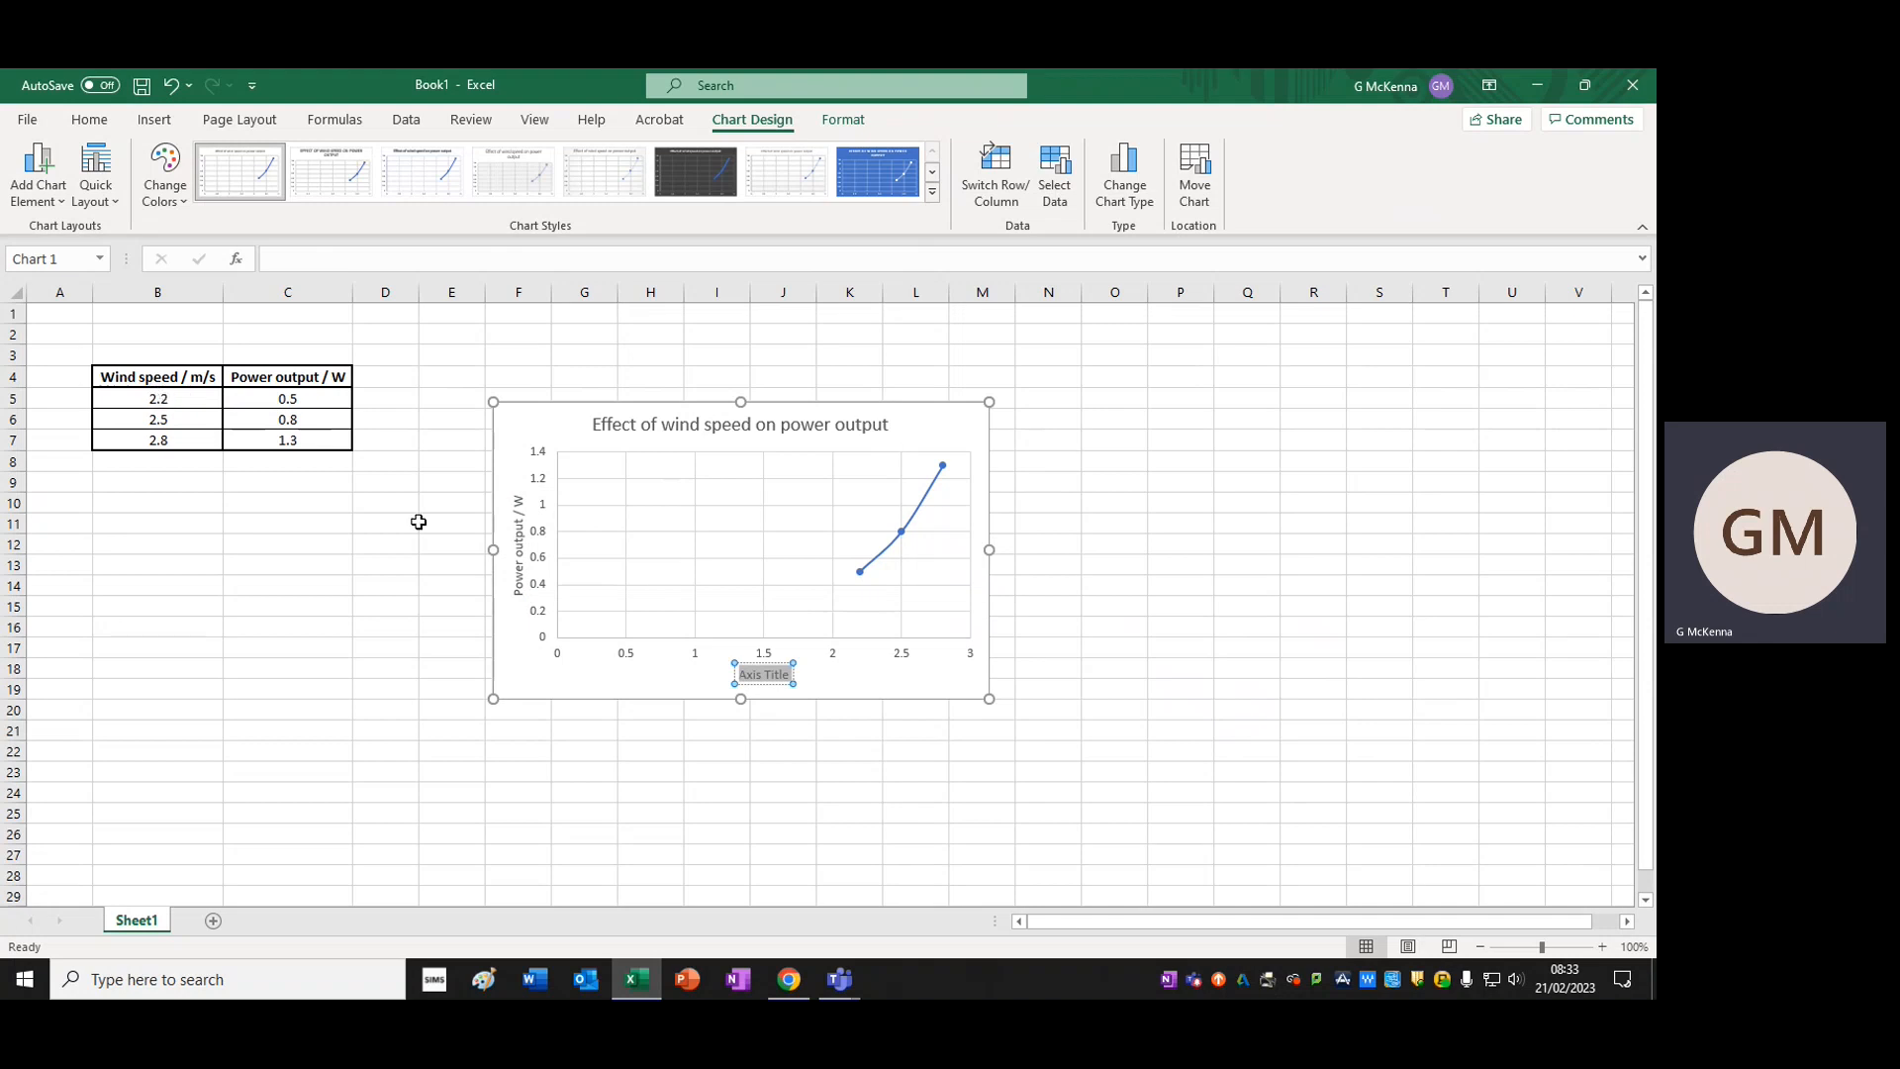
pyautogui.write('Wind s')
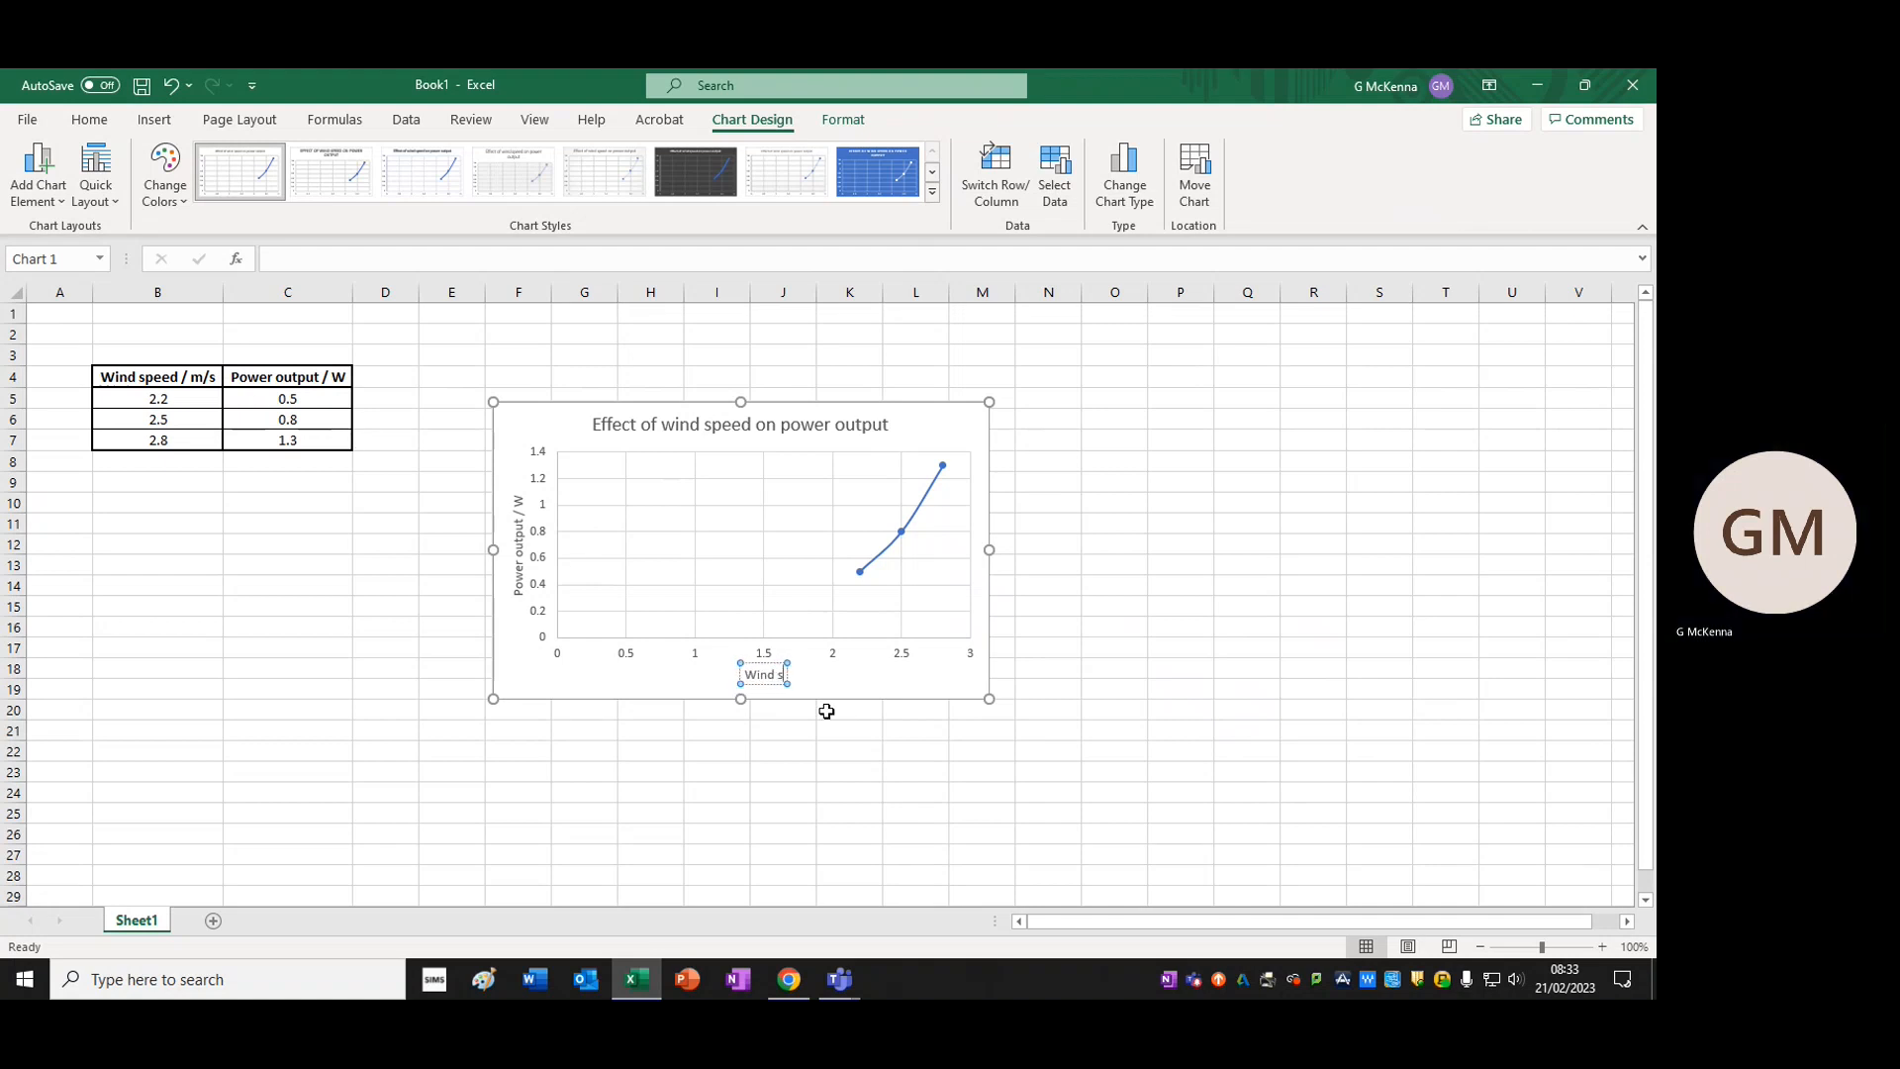
pyautogui.write('peed / m/s')
pyautogui.click(831, 837)
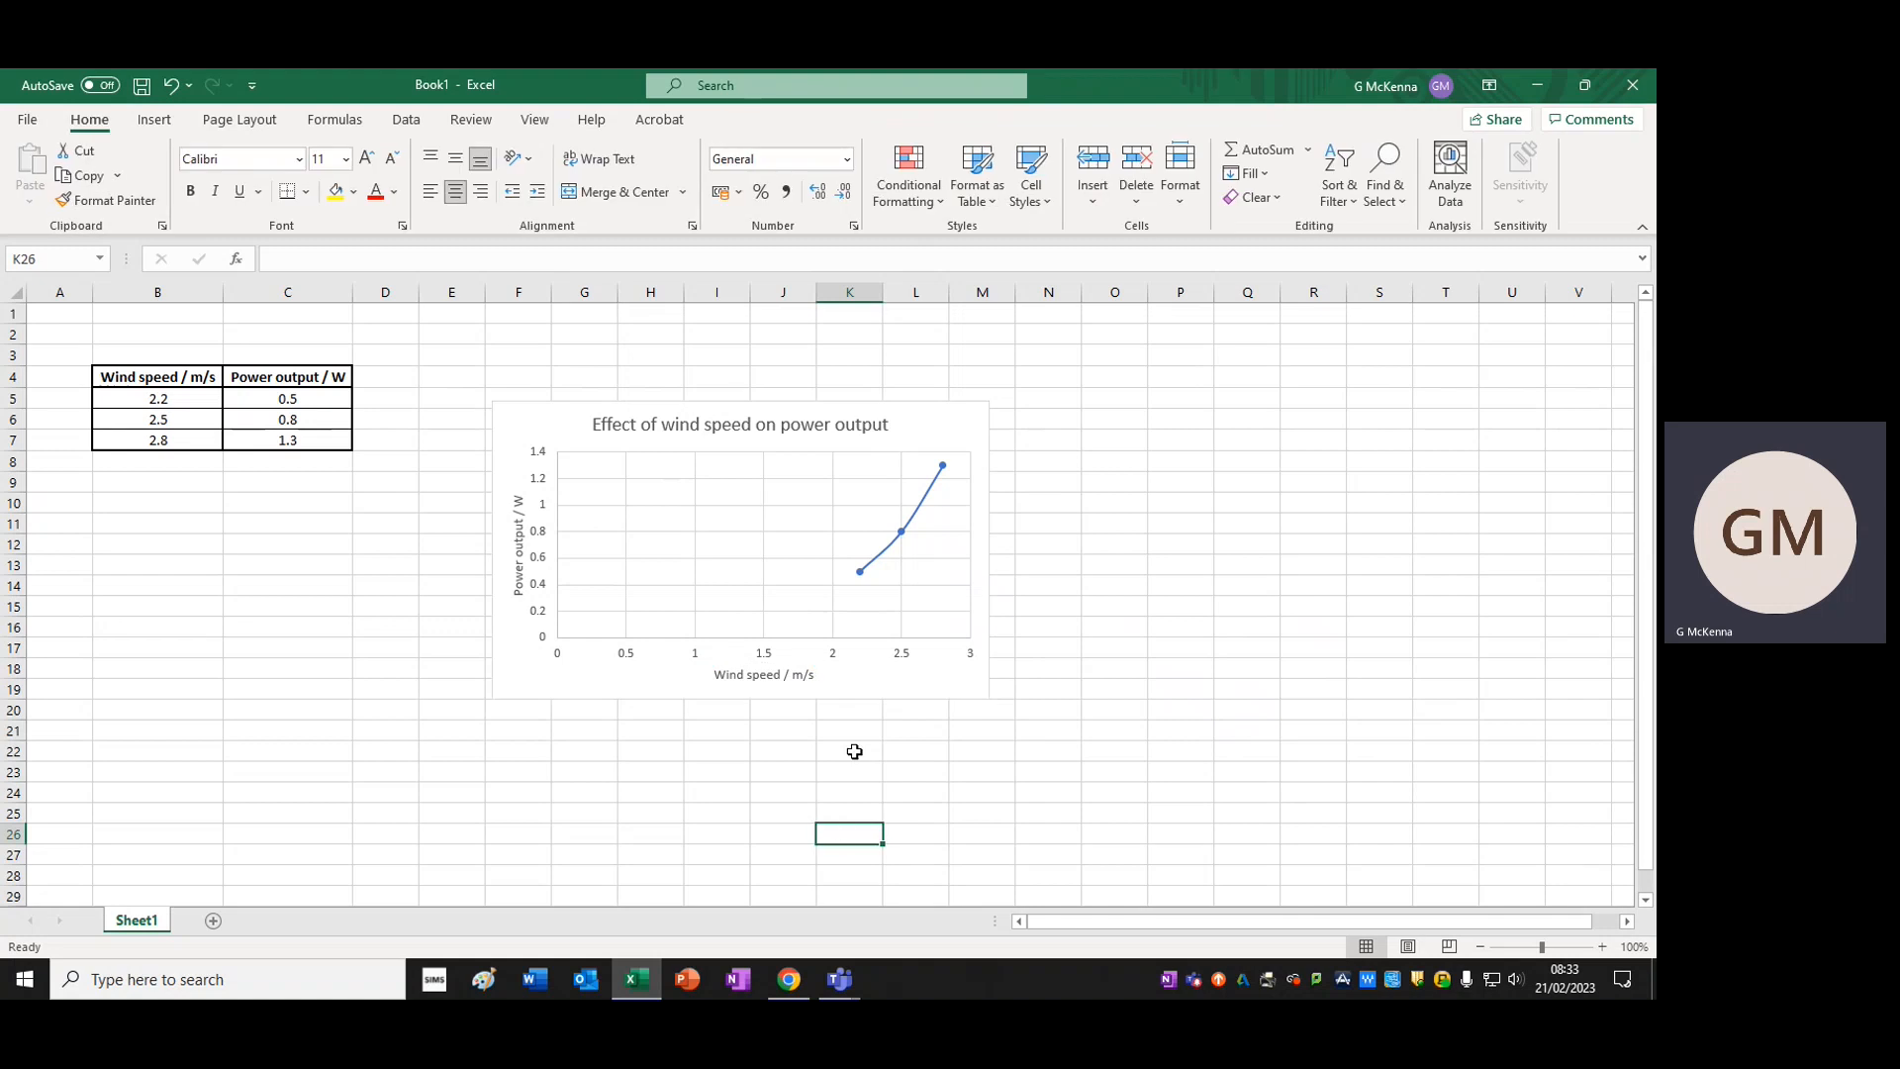
# Start a numbered checklist beside the chart with 1 in cell O6 and "Title" in cell P6
pyautogui.click(1111, 418)
pyautogui.write('1')
pyautogui.click(1210, 418)
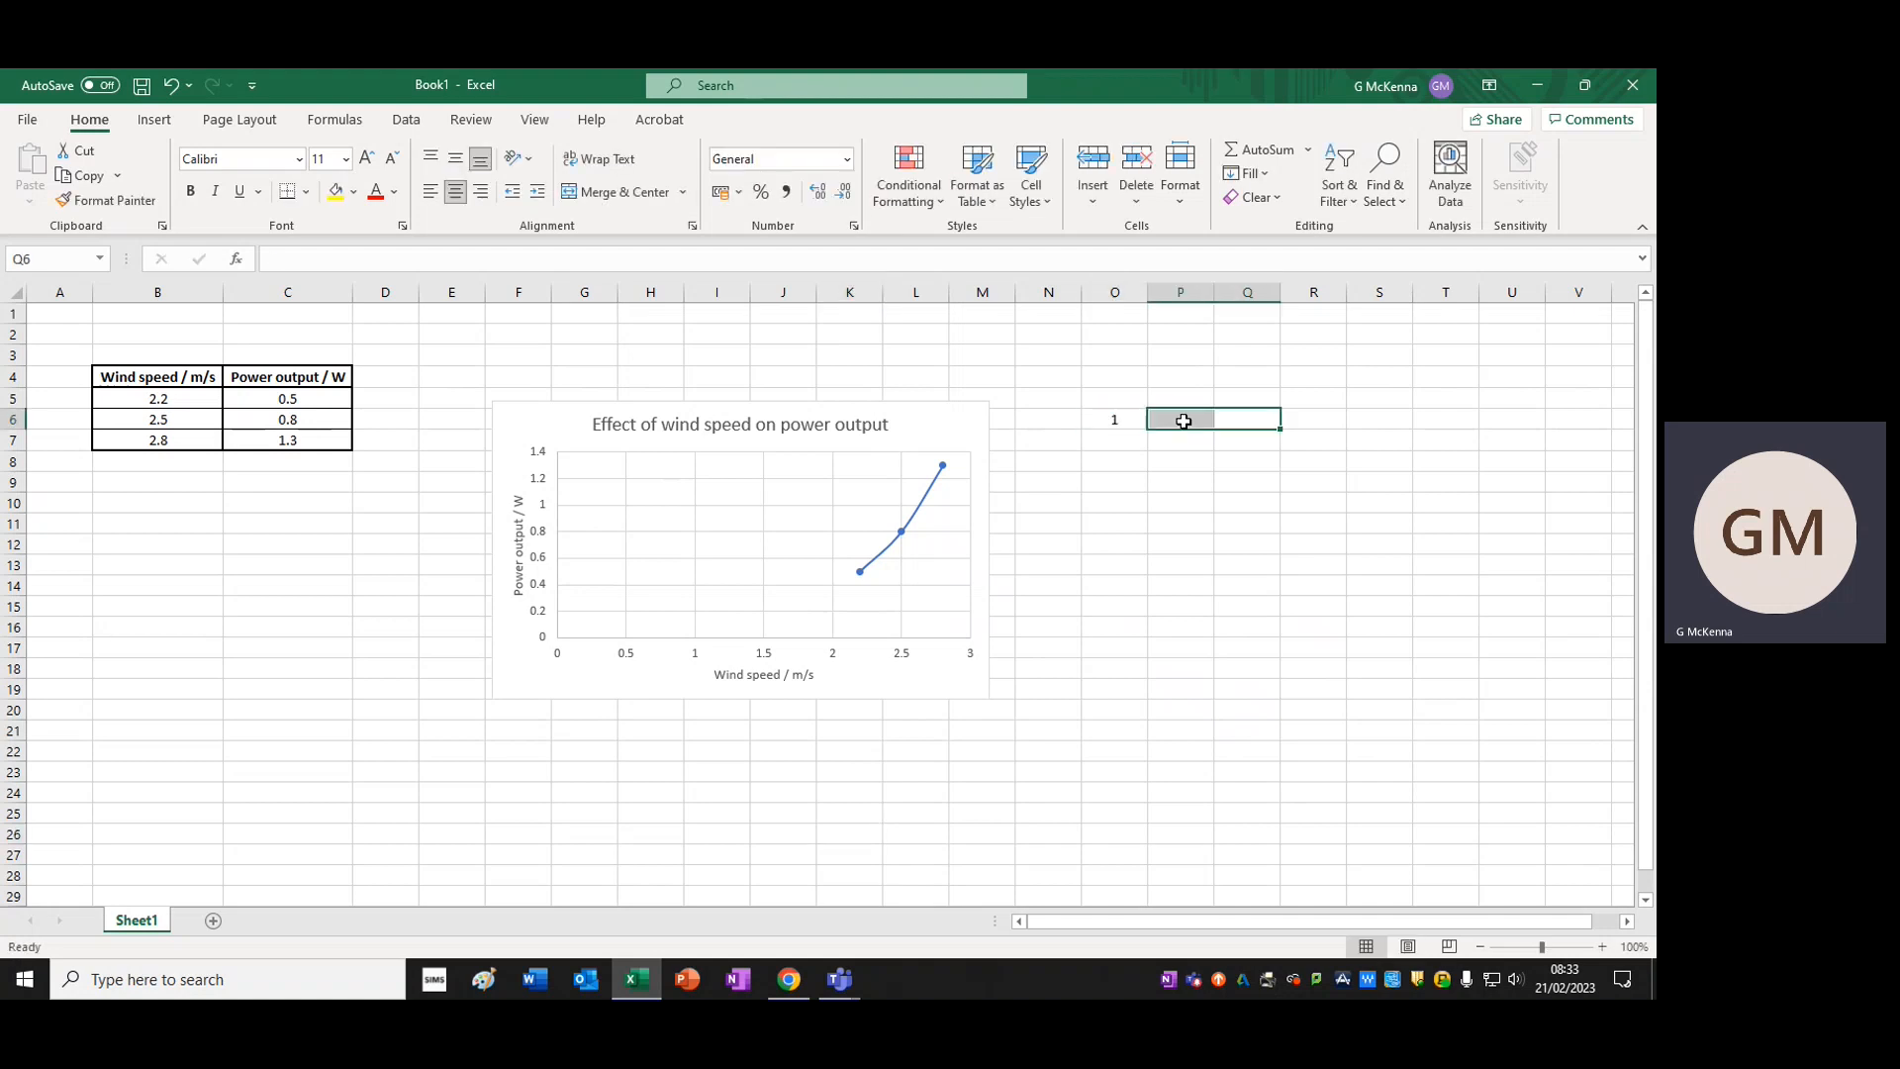
pyautogui.write('Title')
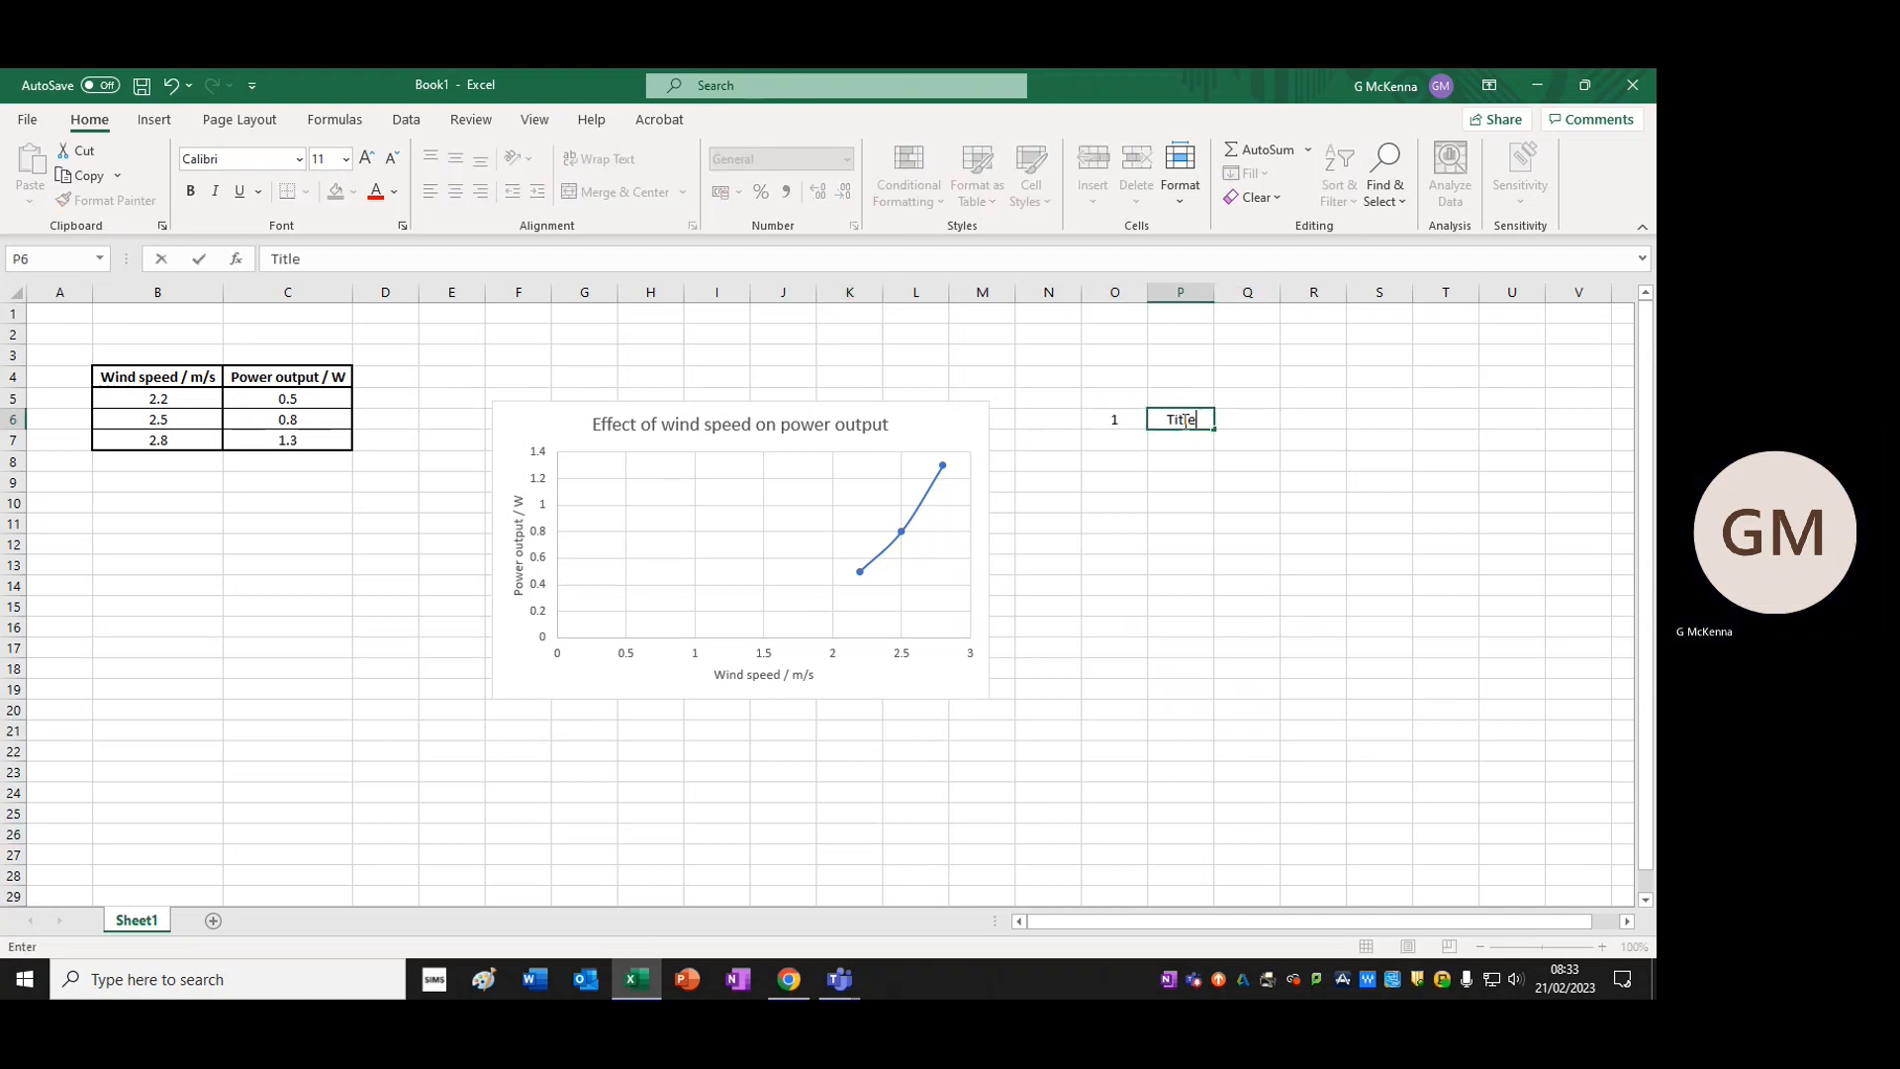
pyautogui.click(1199, 664)
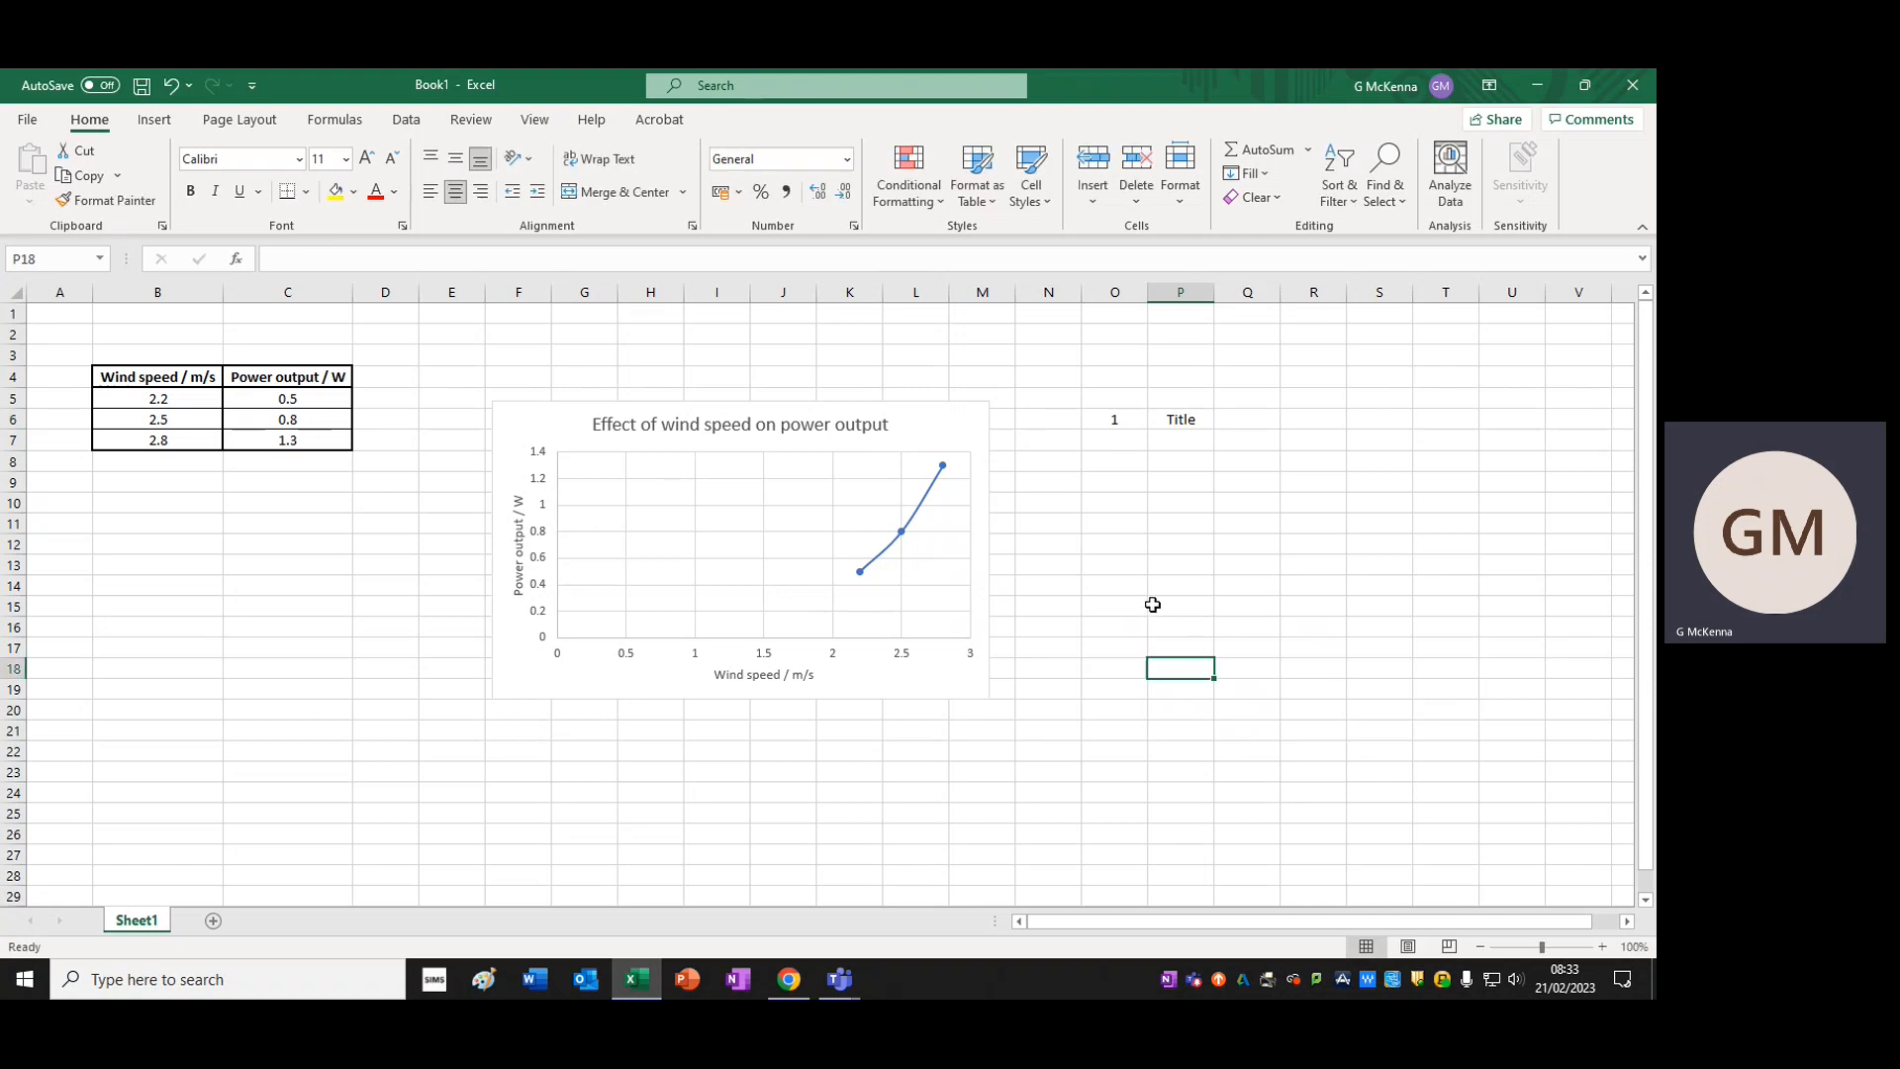
# Examine the "wind speed" and "on power output" wording in the chart title and the matching first checklist entry
pyautogui.click(682, 423)
pyautogui.moveTo(661, 423); pyautogui.dragTo(754, 425)
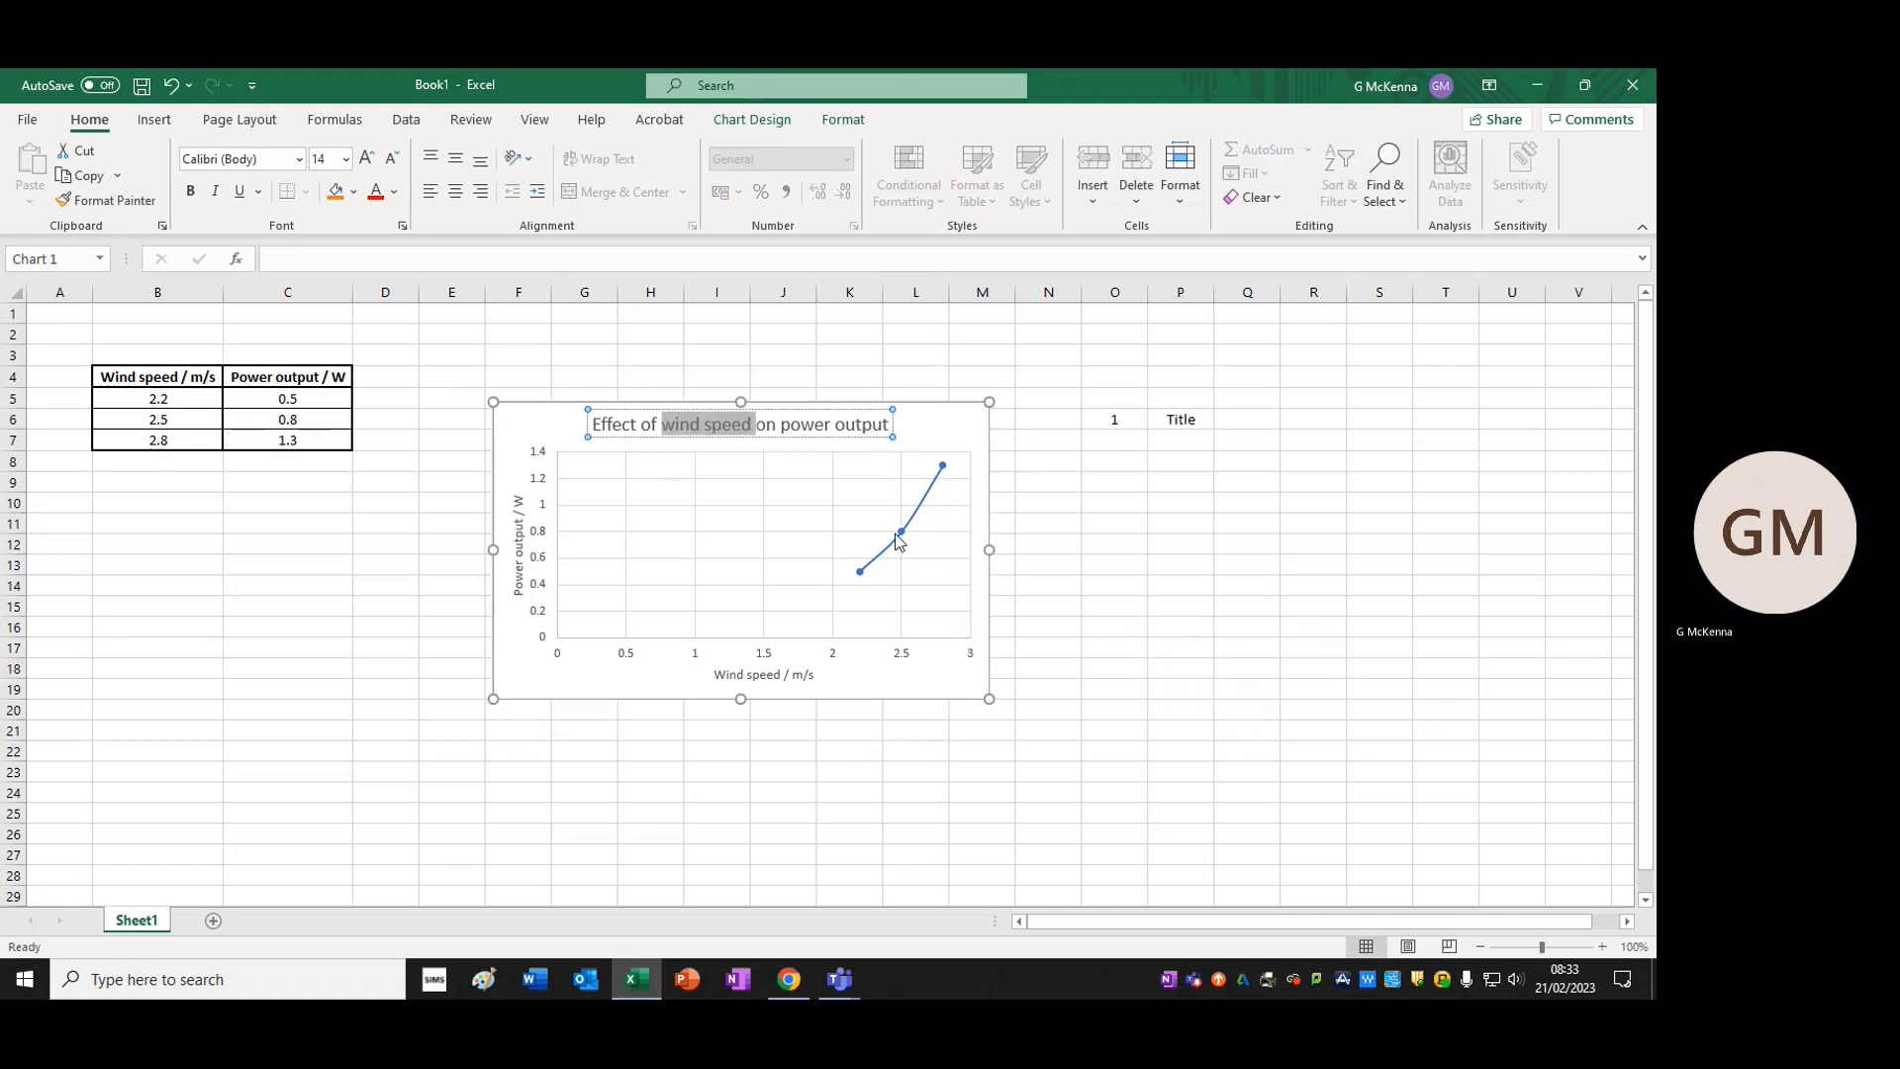
pyautogui.click(1030, 554)
pyautogui.click(787, 425)
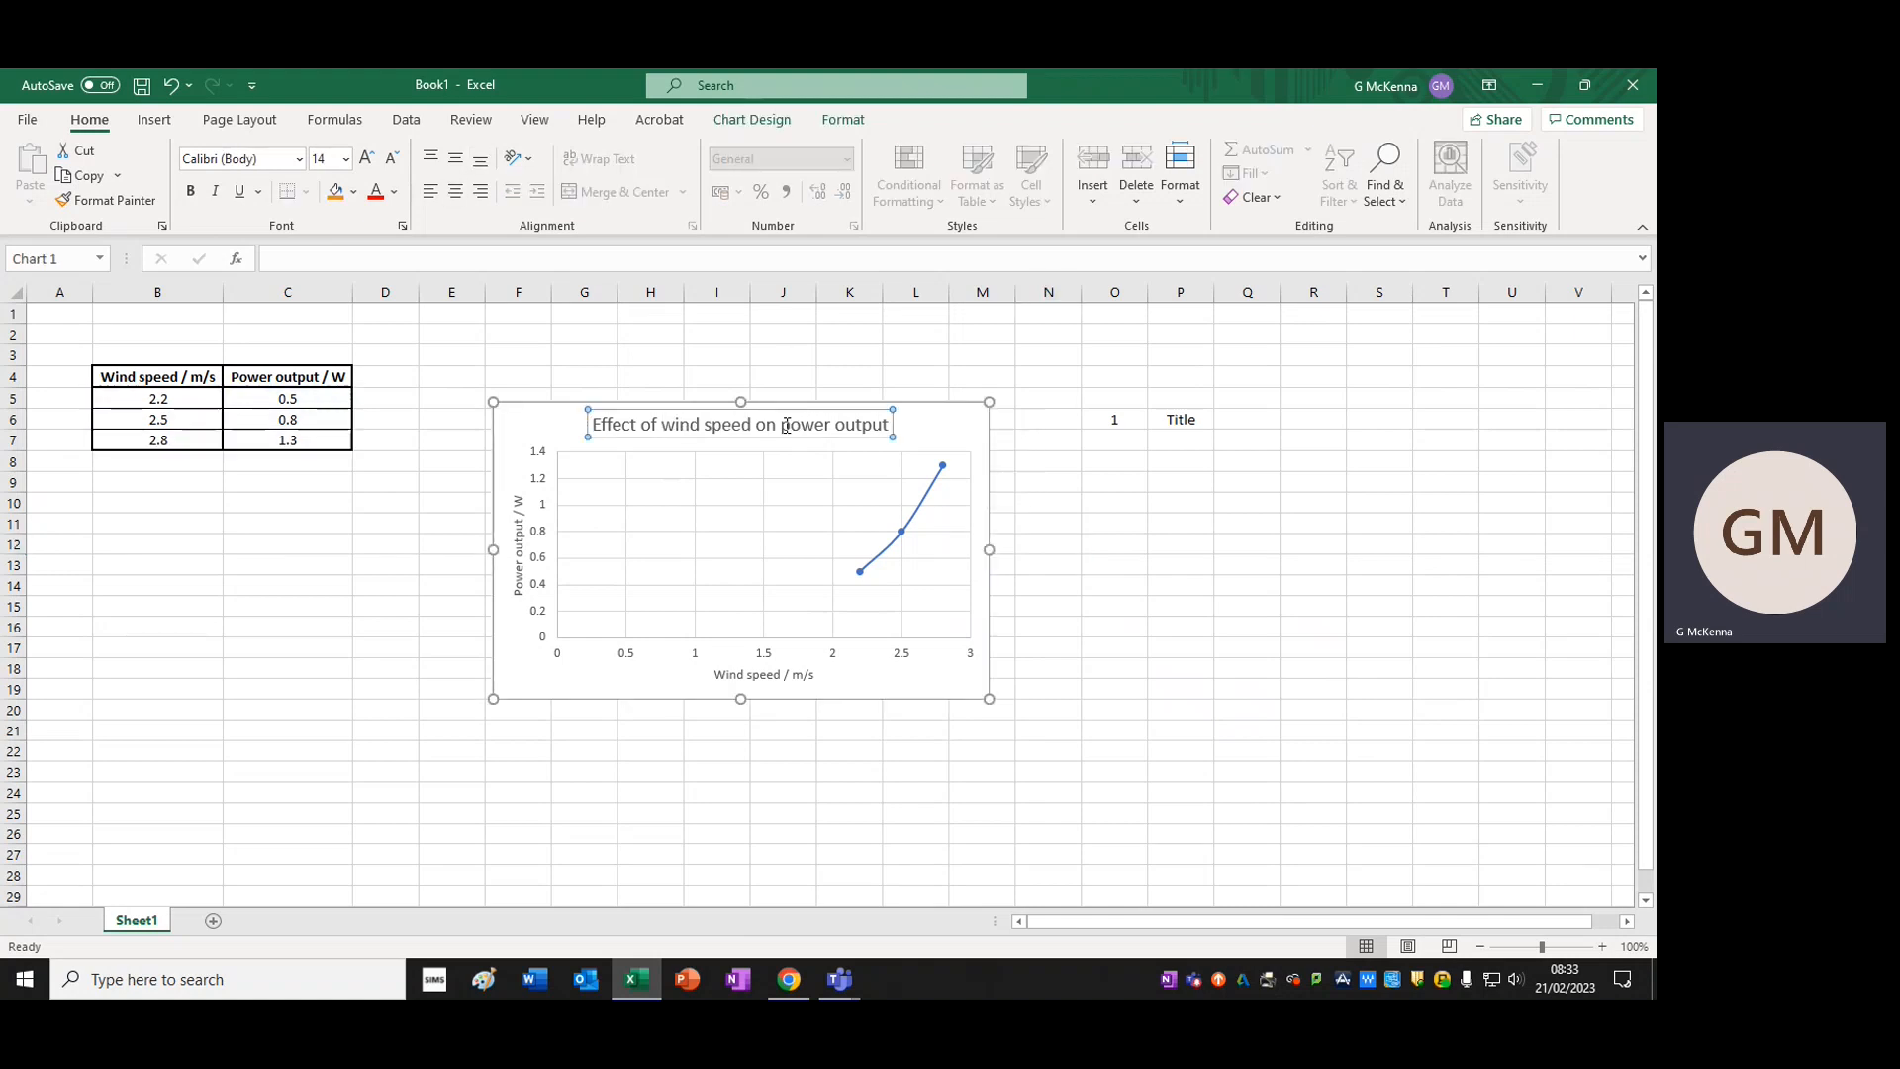
pyautogui.moveTo(758, 426); pyautogui.dragTo(890, 426)
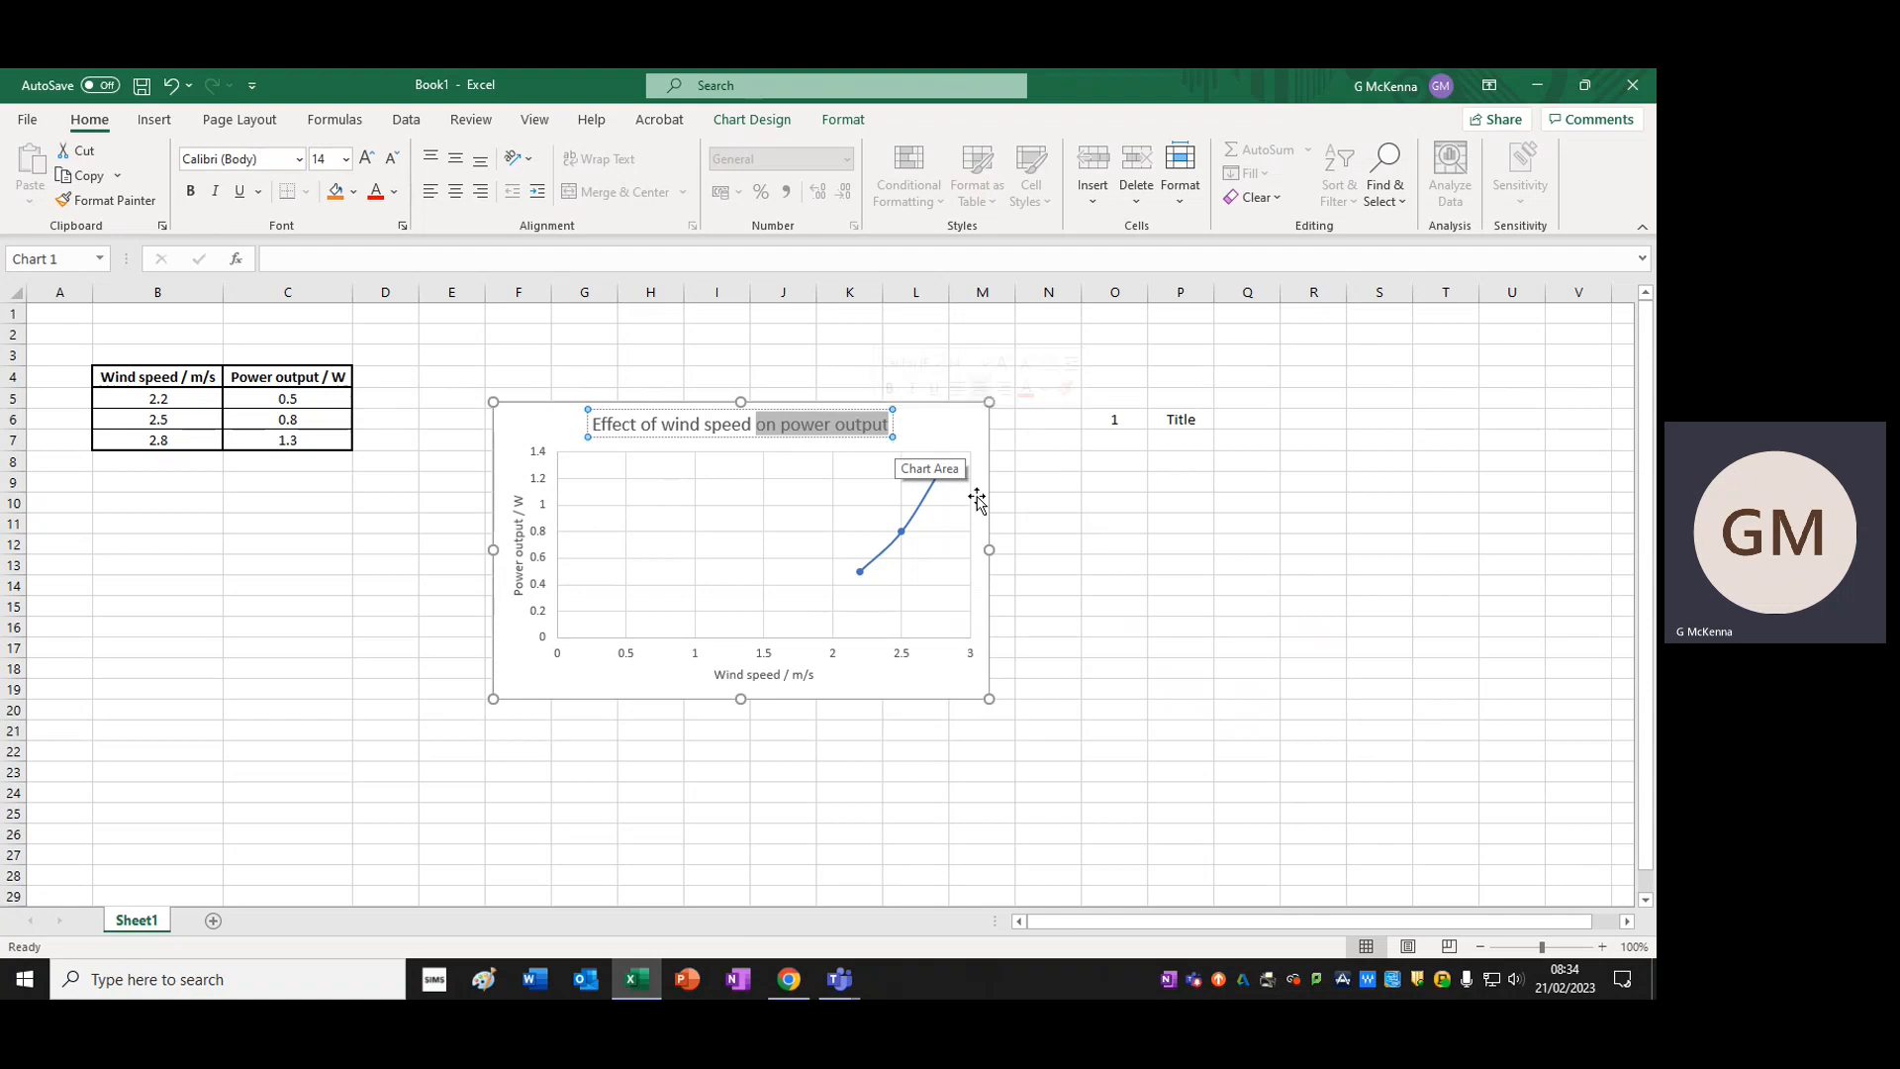
pyautogui.click(1049, 522)
pyautogui.moveTo(1123, 417); pyautogui.dragTo(1183, 420)
pyautogui.click(1177, 503)
# Add the second checklist item with 2 in cell O7 and "Labelled axes" in cell P7
pyautogui.click(1122, 440)
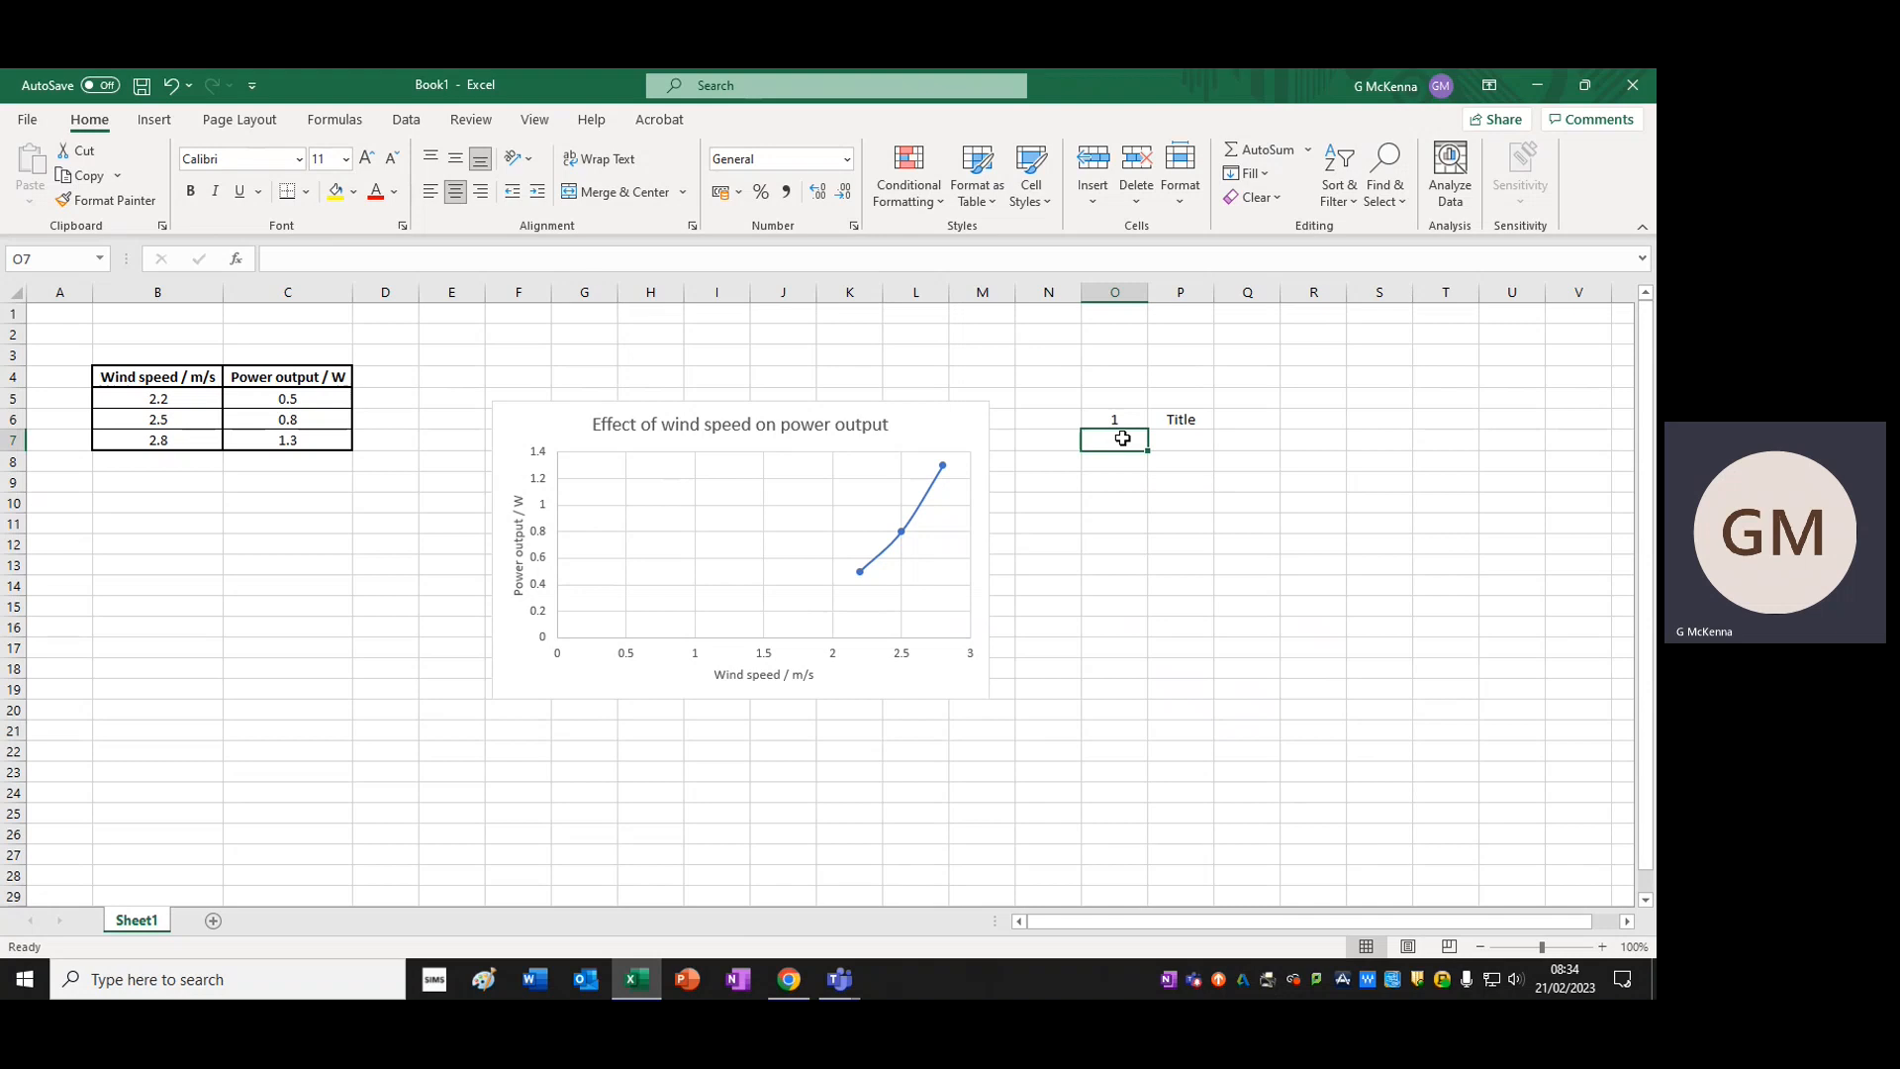
pyautogui.write('2')
pyautogui.press('Return')
pyautogui.click(1194, 447)
pyautogui.write('L')
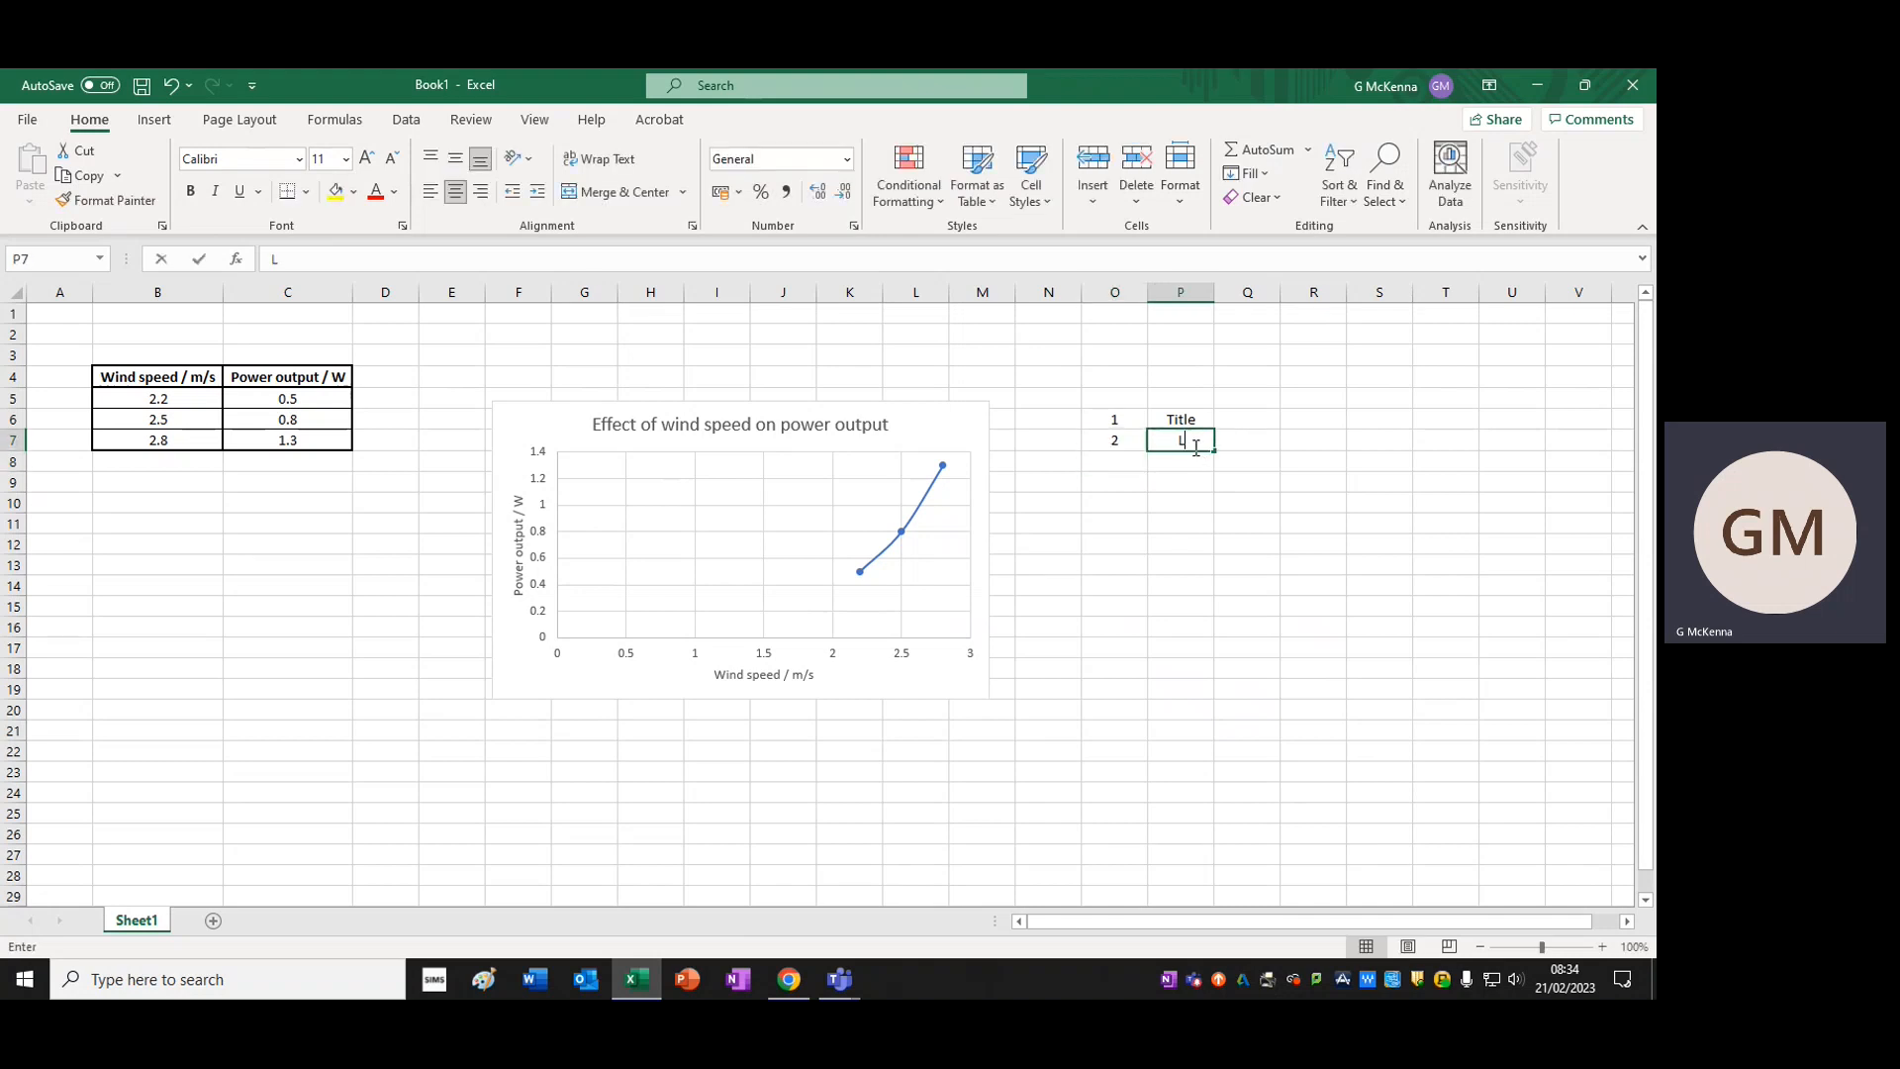
pyautogui.write('abelled ax')
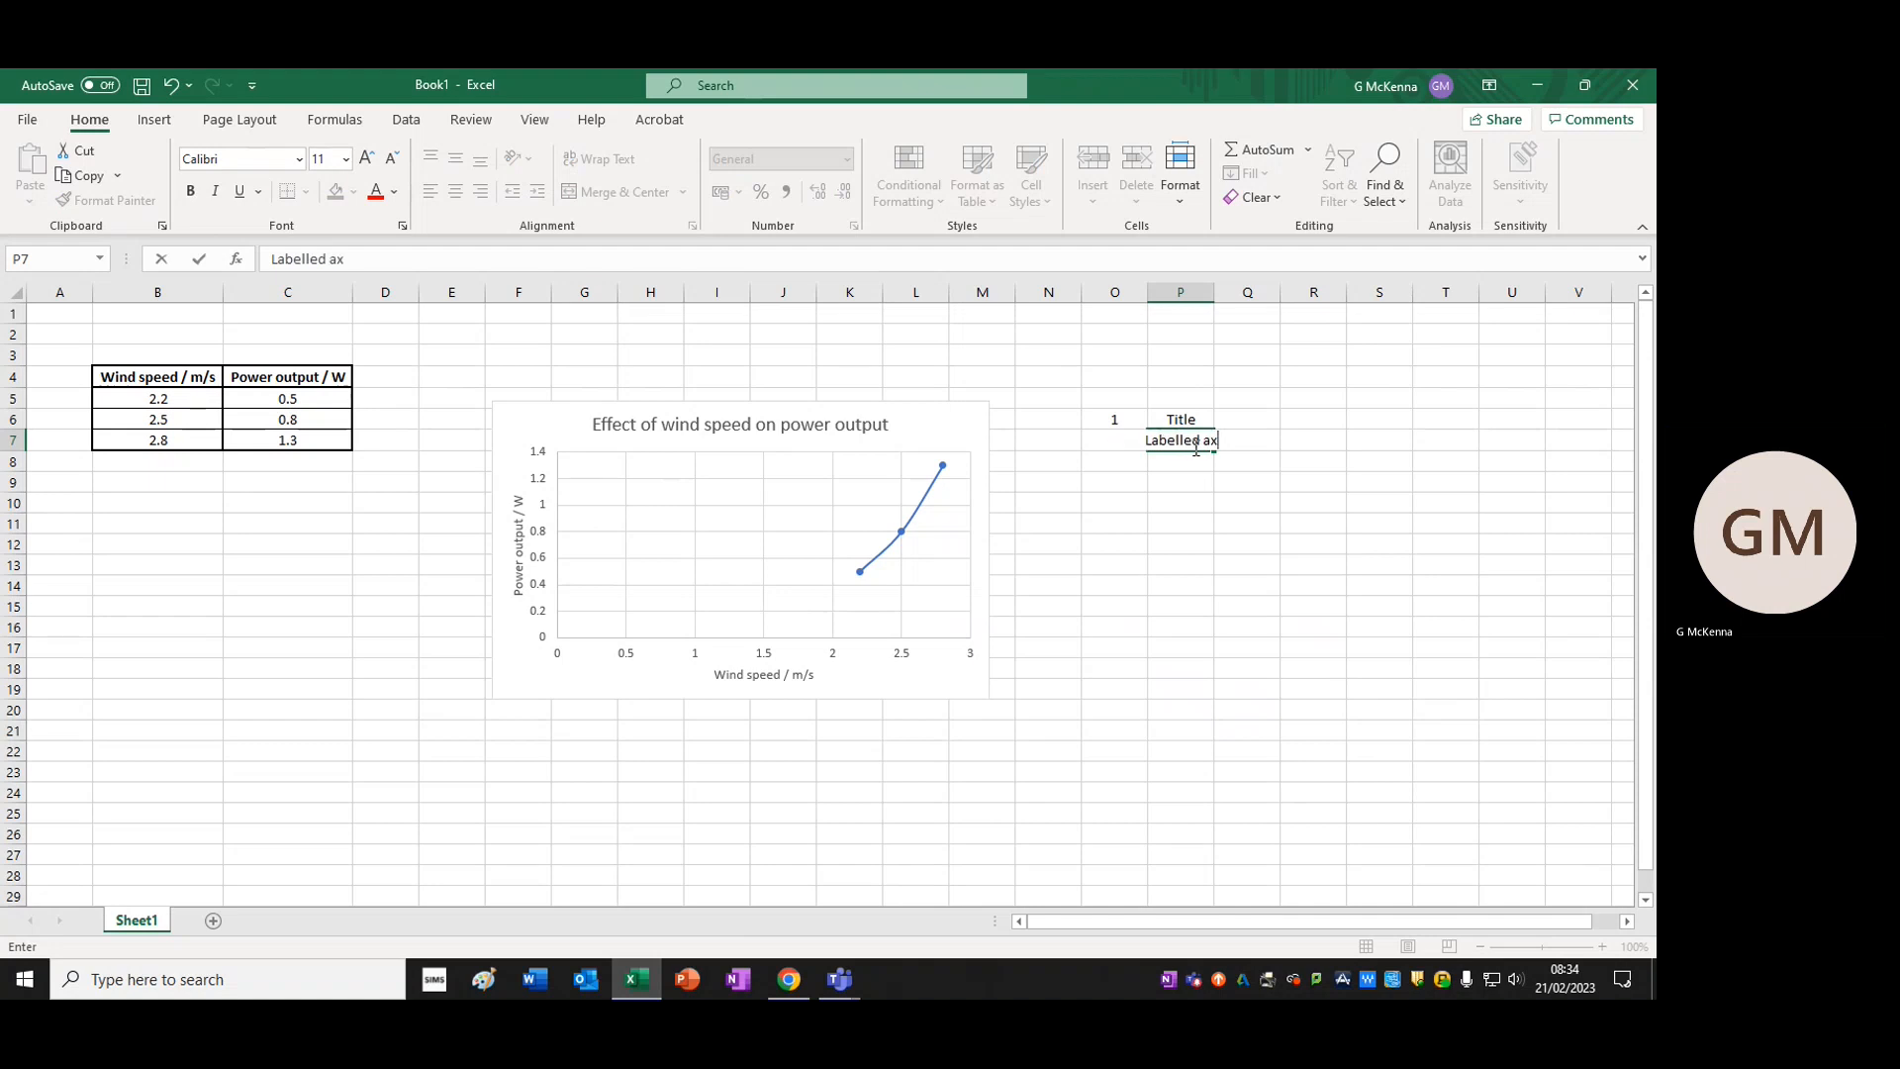
pyautogui.write('es')
pyautogui.press('Return')
# Widen column P so that the "Labelled axes" entry fits
pyautogui.click(1247, 584)
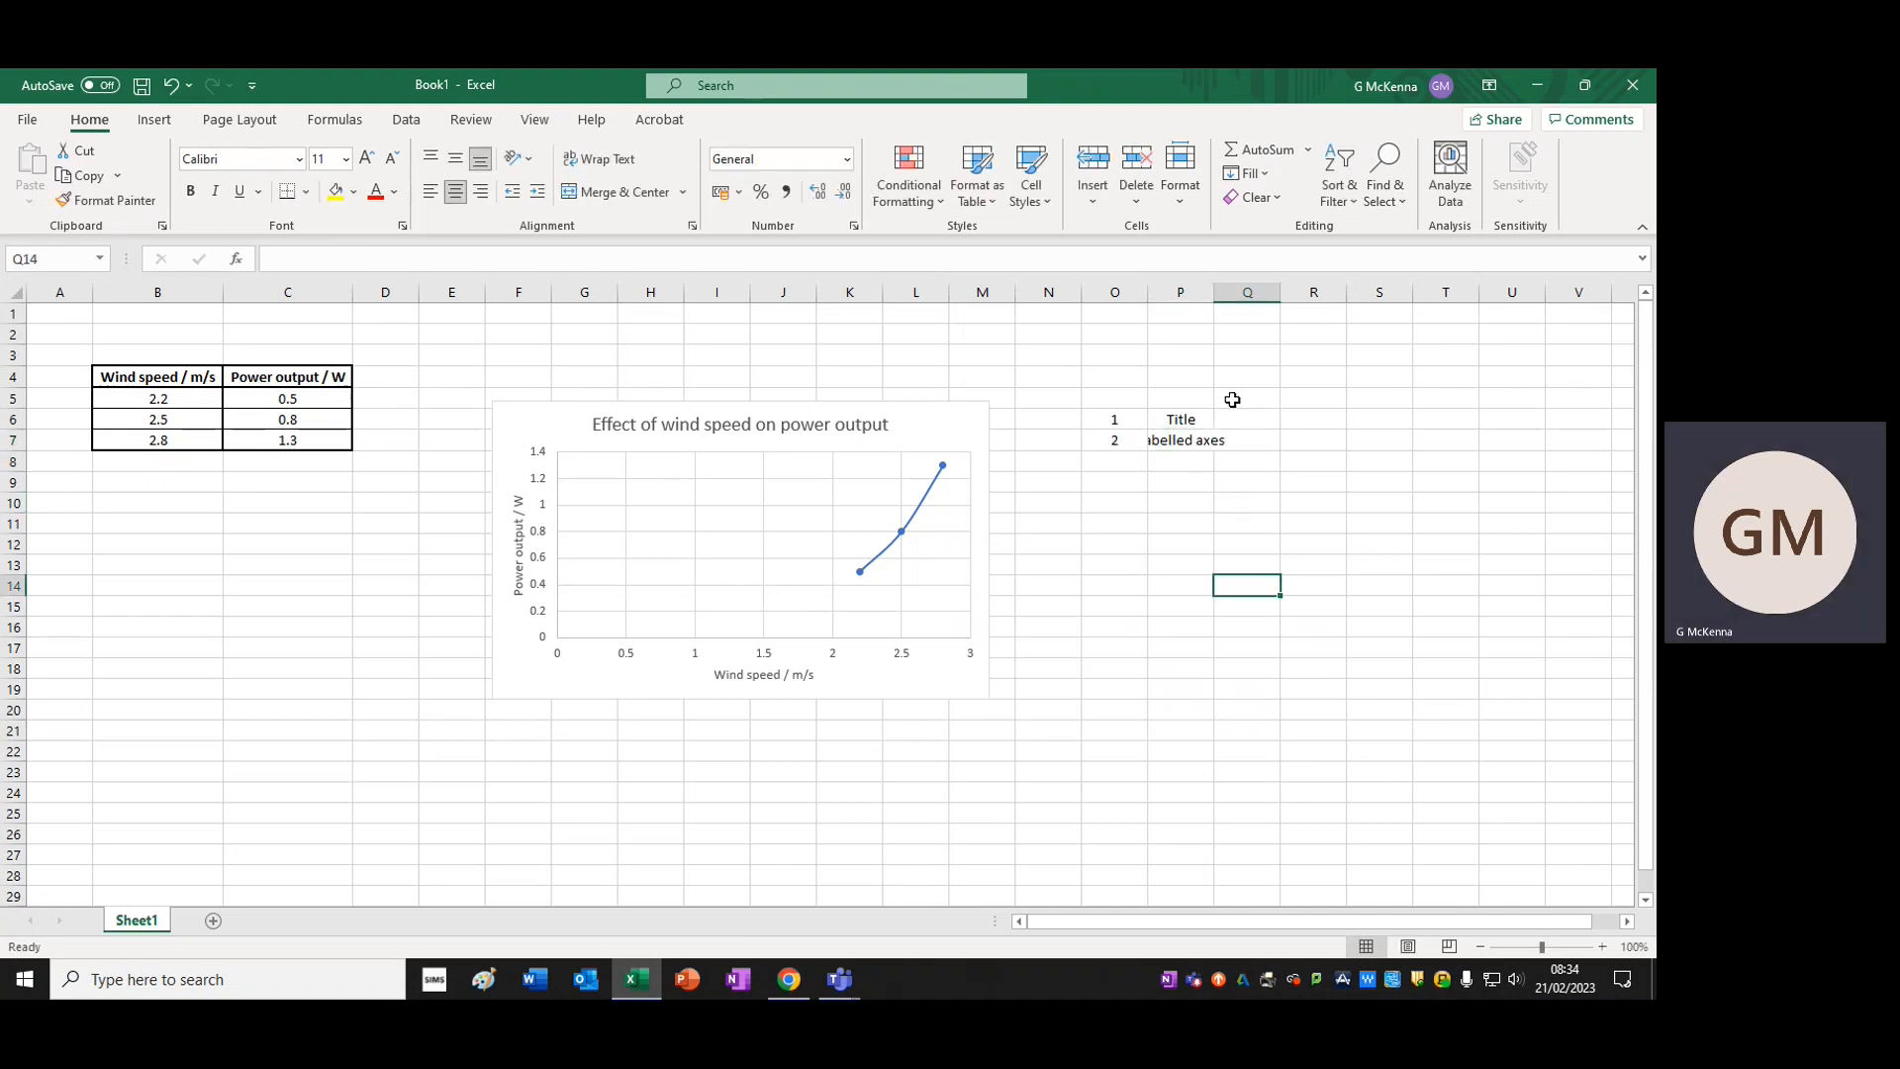
pyautogui.moveTo(1214, 293); pyautogui.dragTo(1253, 294)
pyautogui.click(1352, 397)
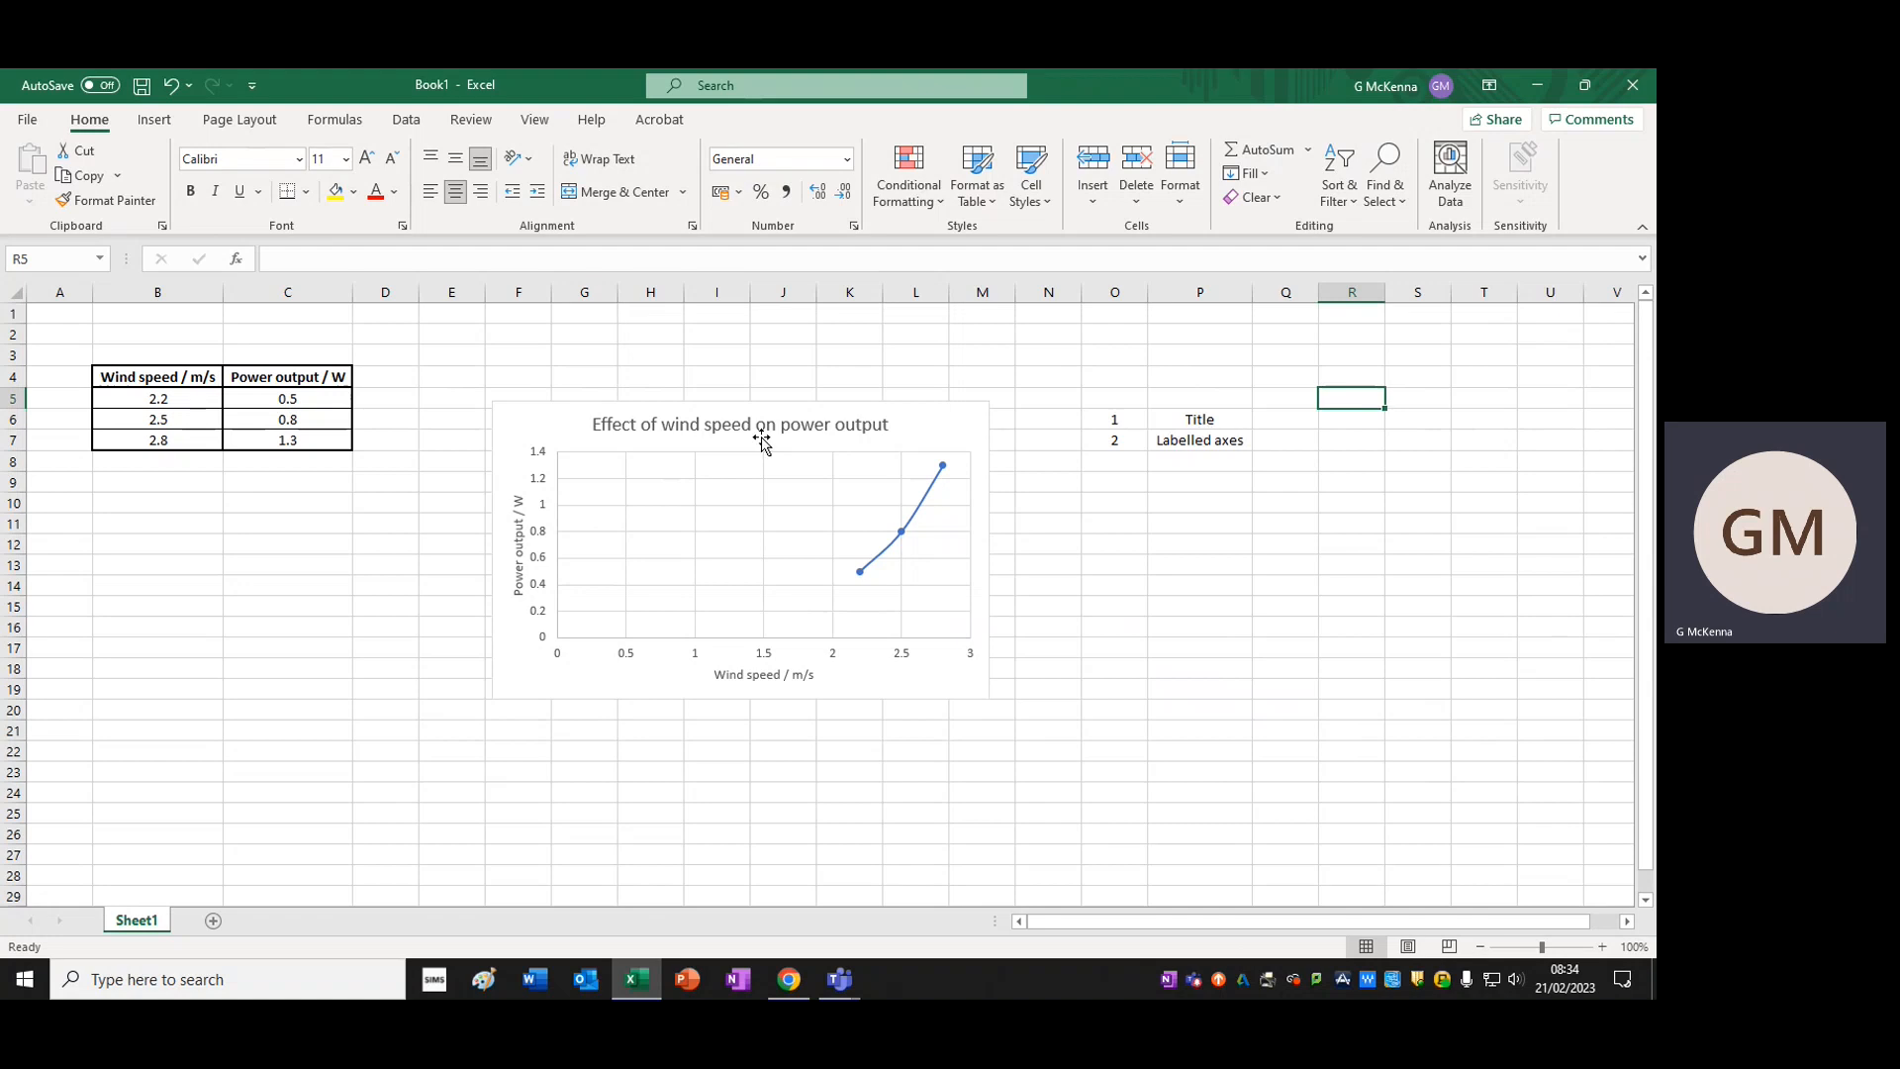
pyautogui.click(519, 569)
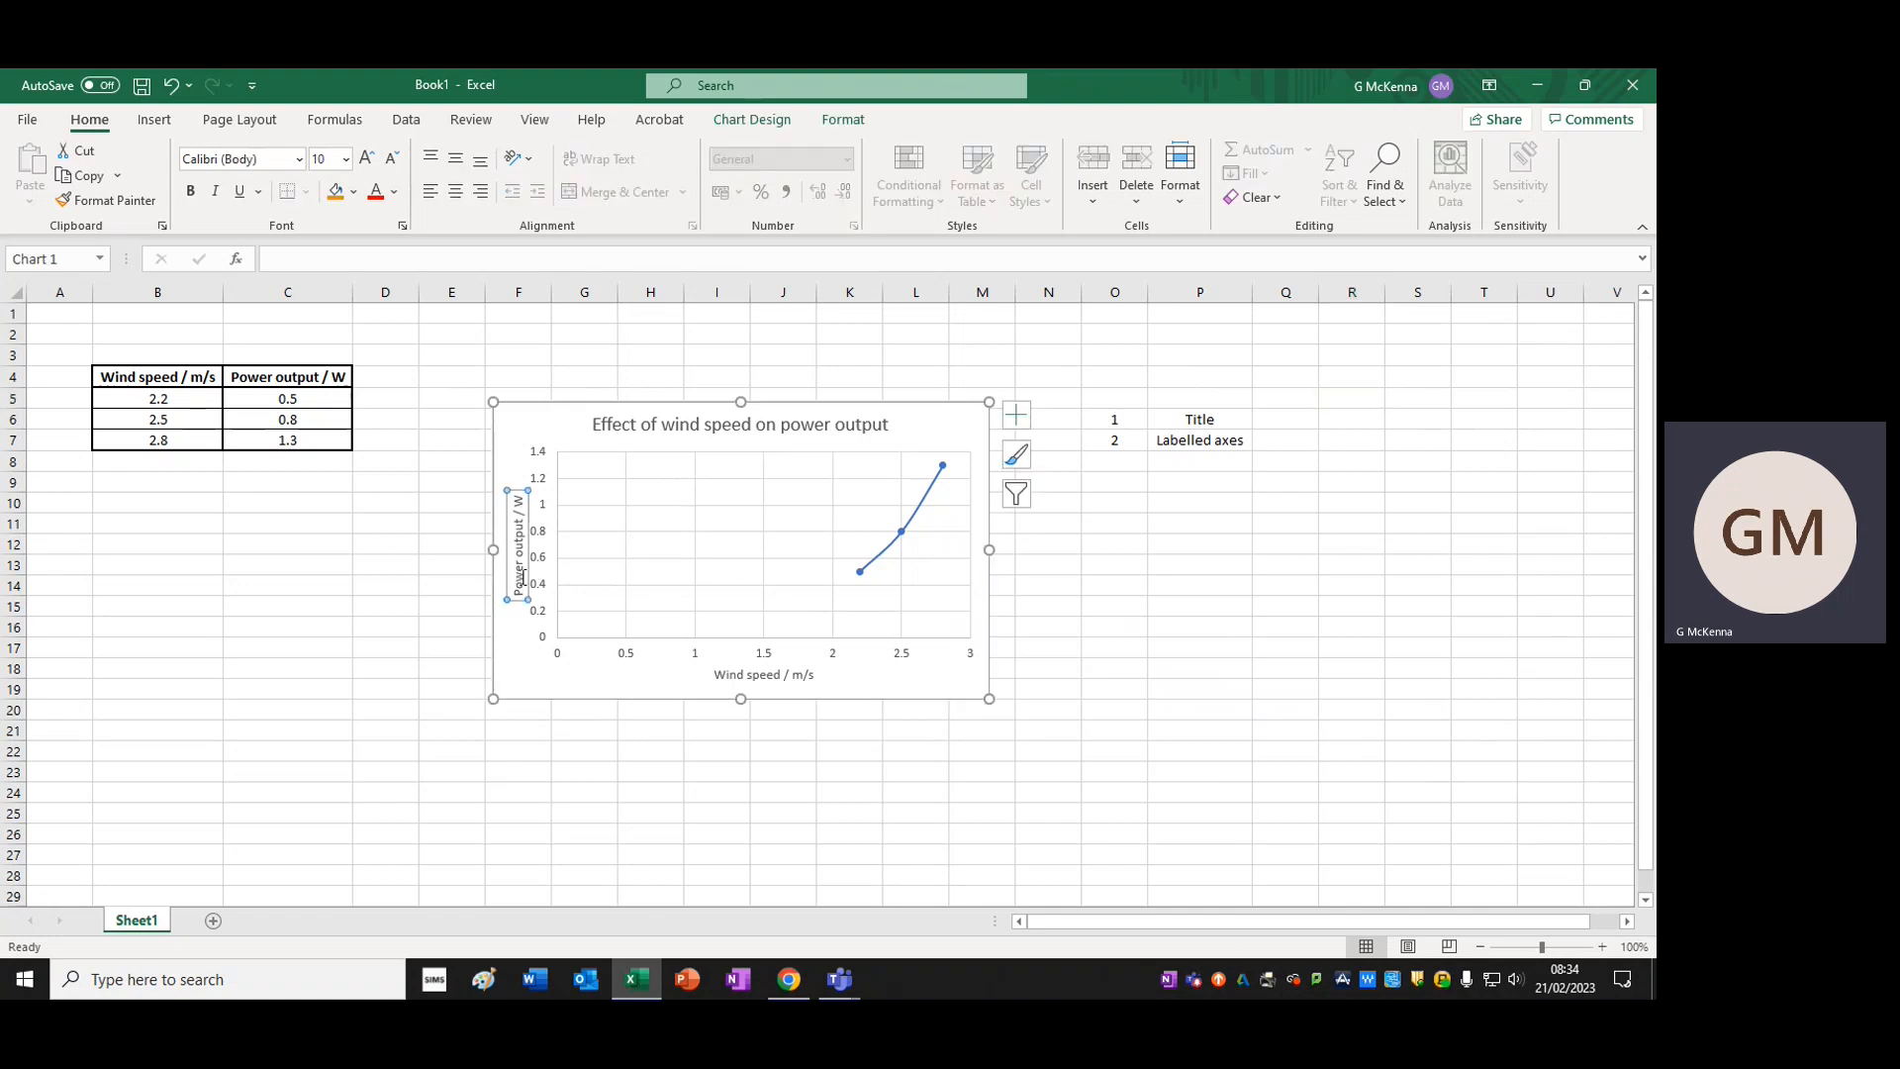
# Add the third checklist item with 3 in cell O8 and "LOBF" in cell P8
pyautogui.click(1125, 461)
pyautogui.write('3')
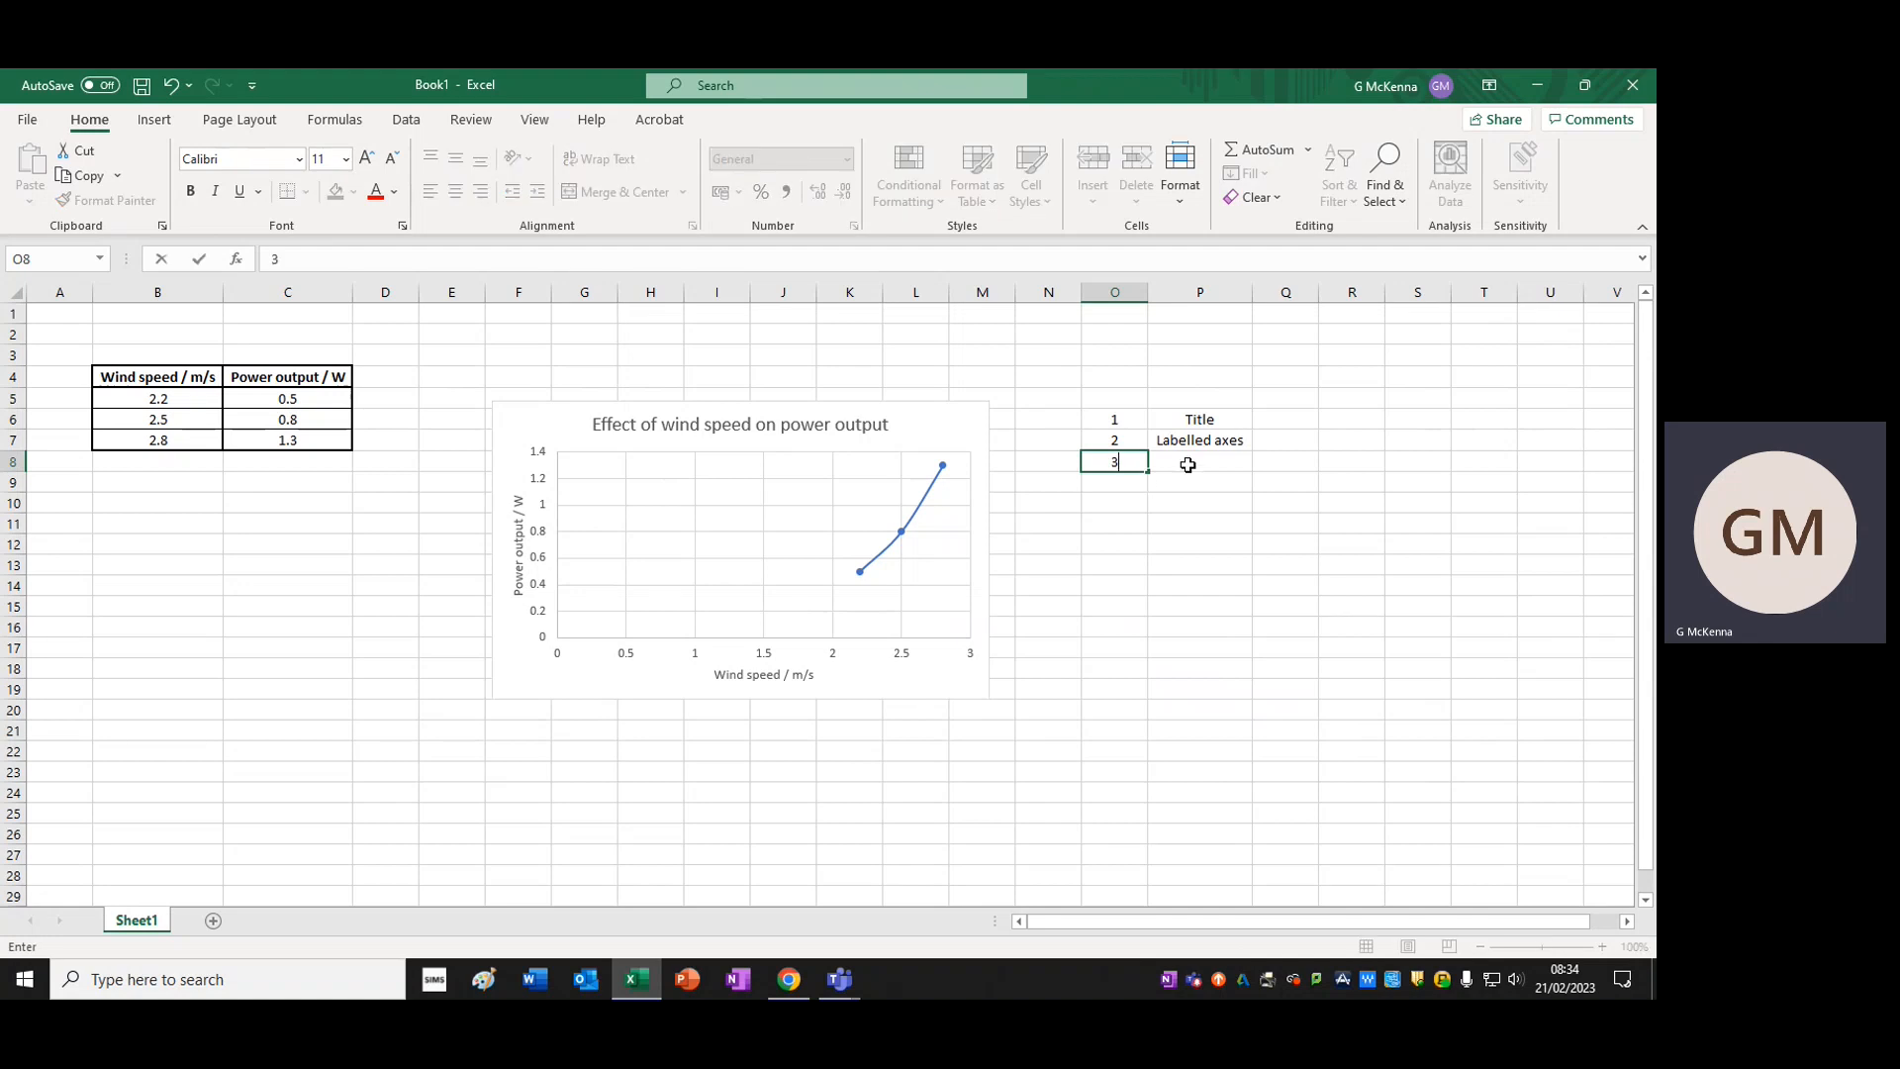
pyautogui.click(1188, 464)
pyautogui.write('LO')
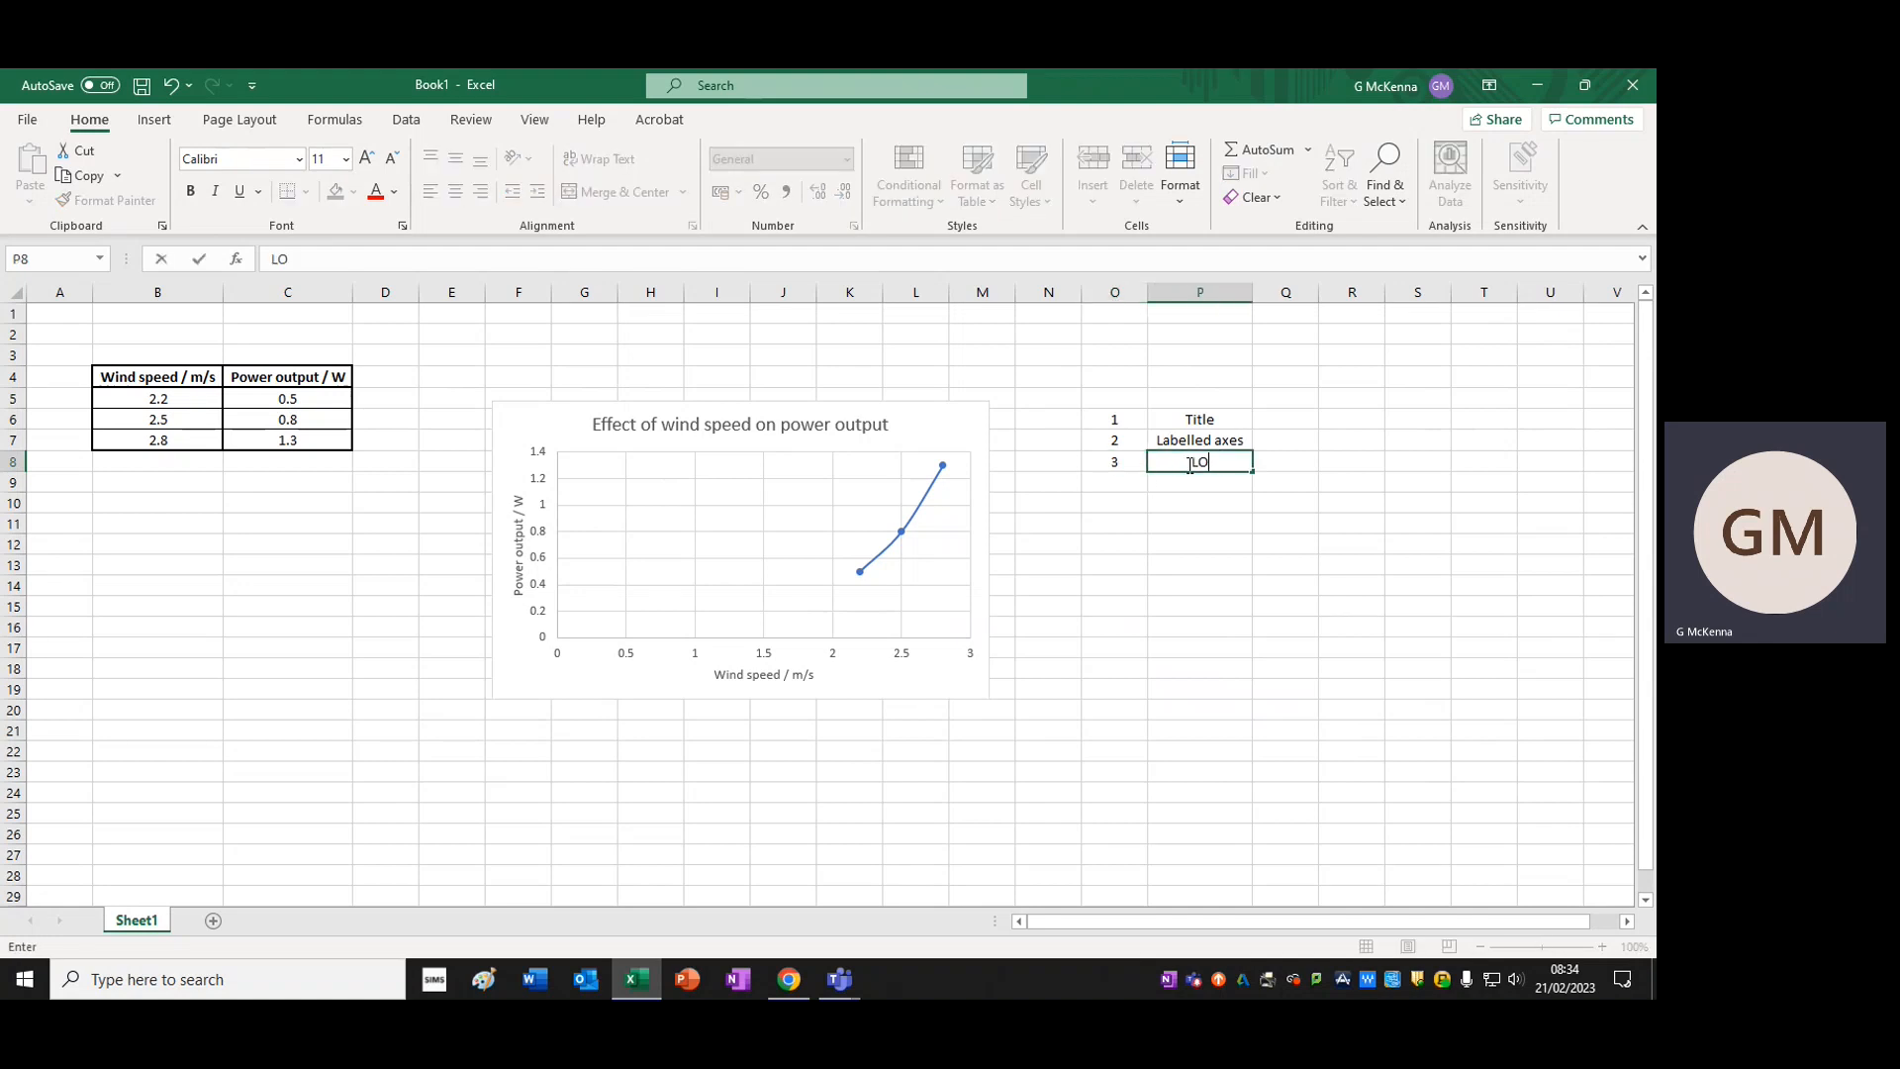
pyautogui.write('BF')
pyautogui.click(1227, 687)
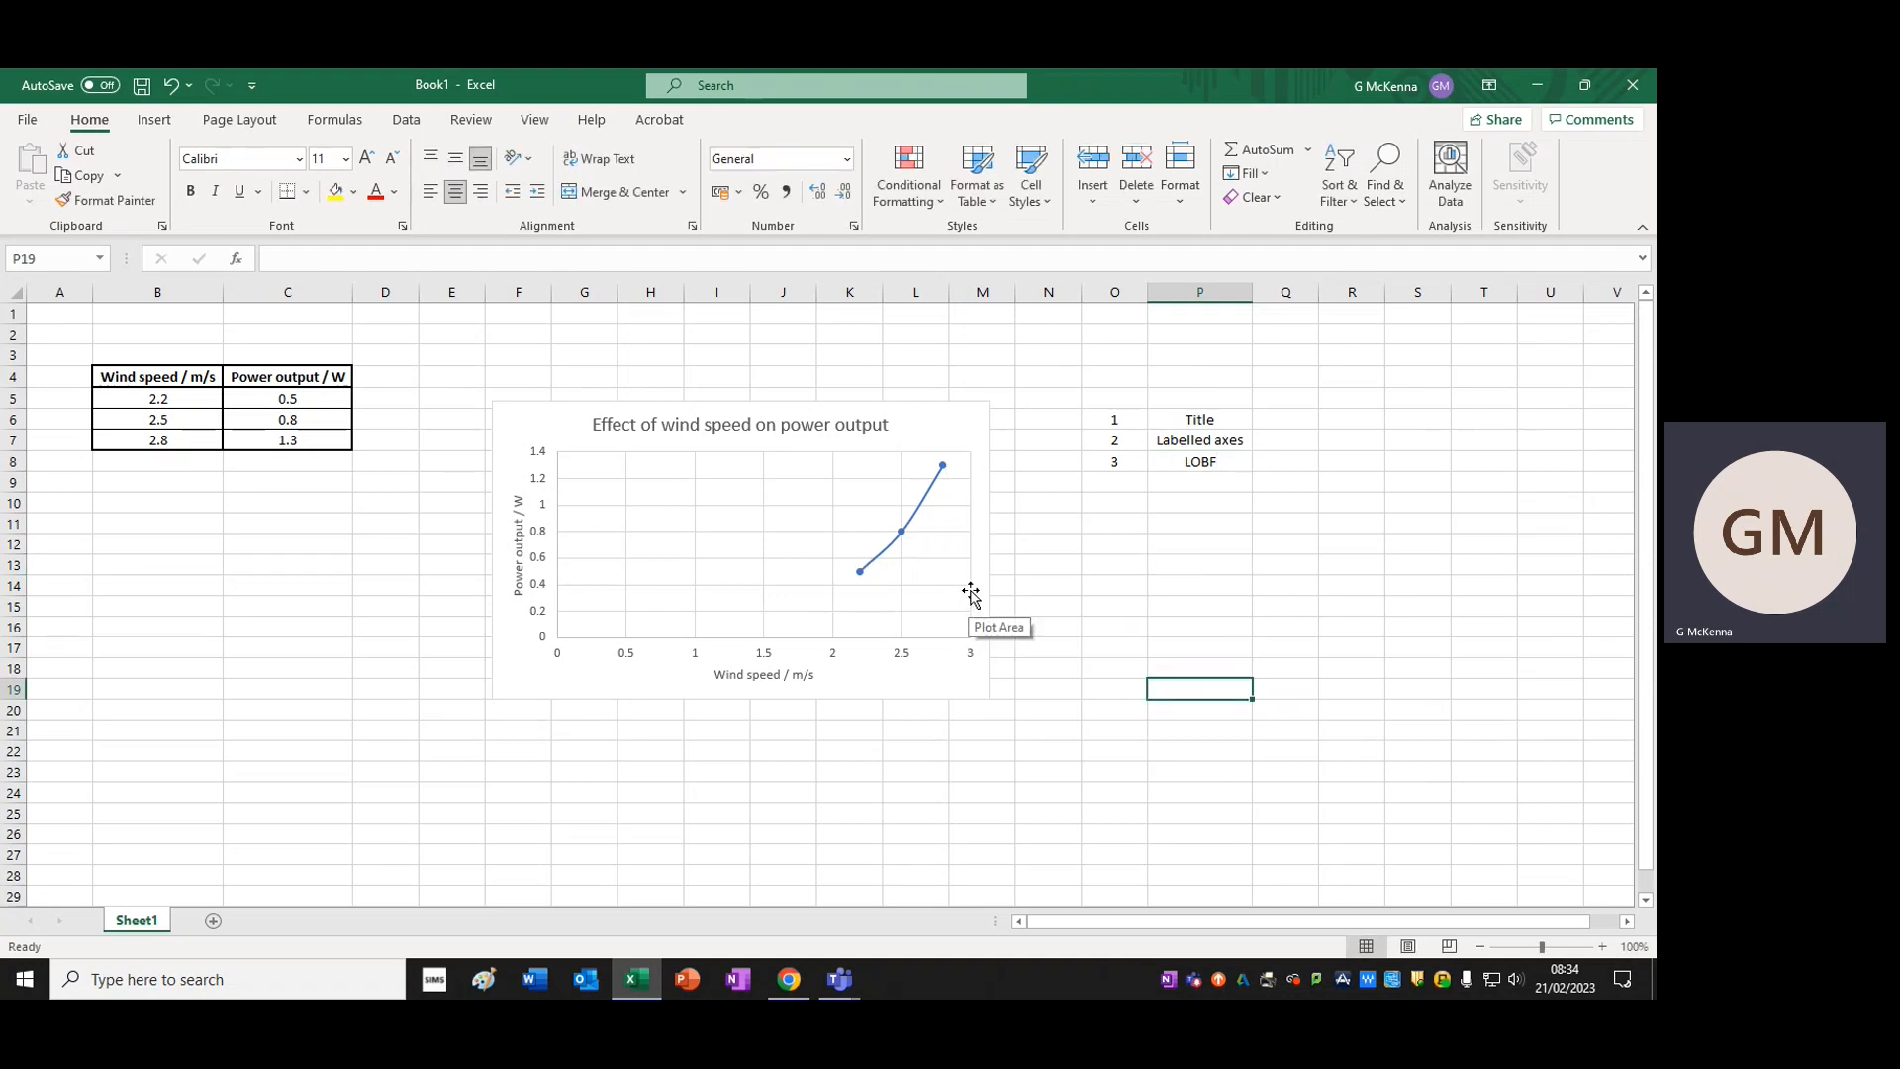
pyautogui.click(1059, 613)
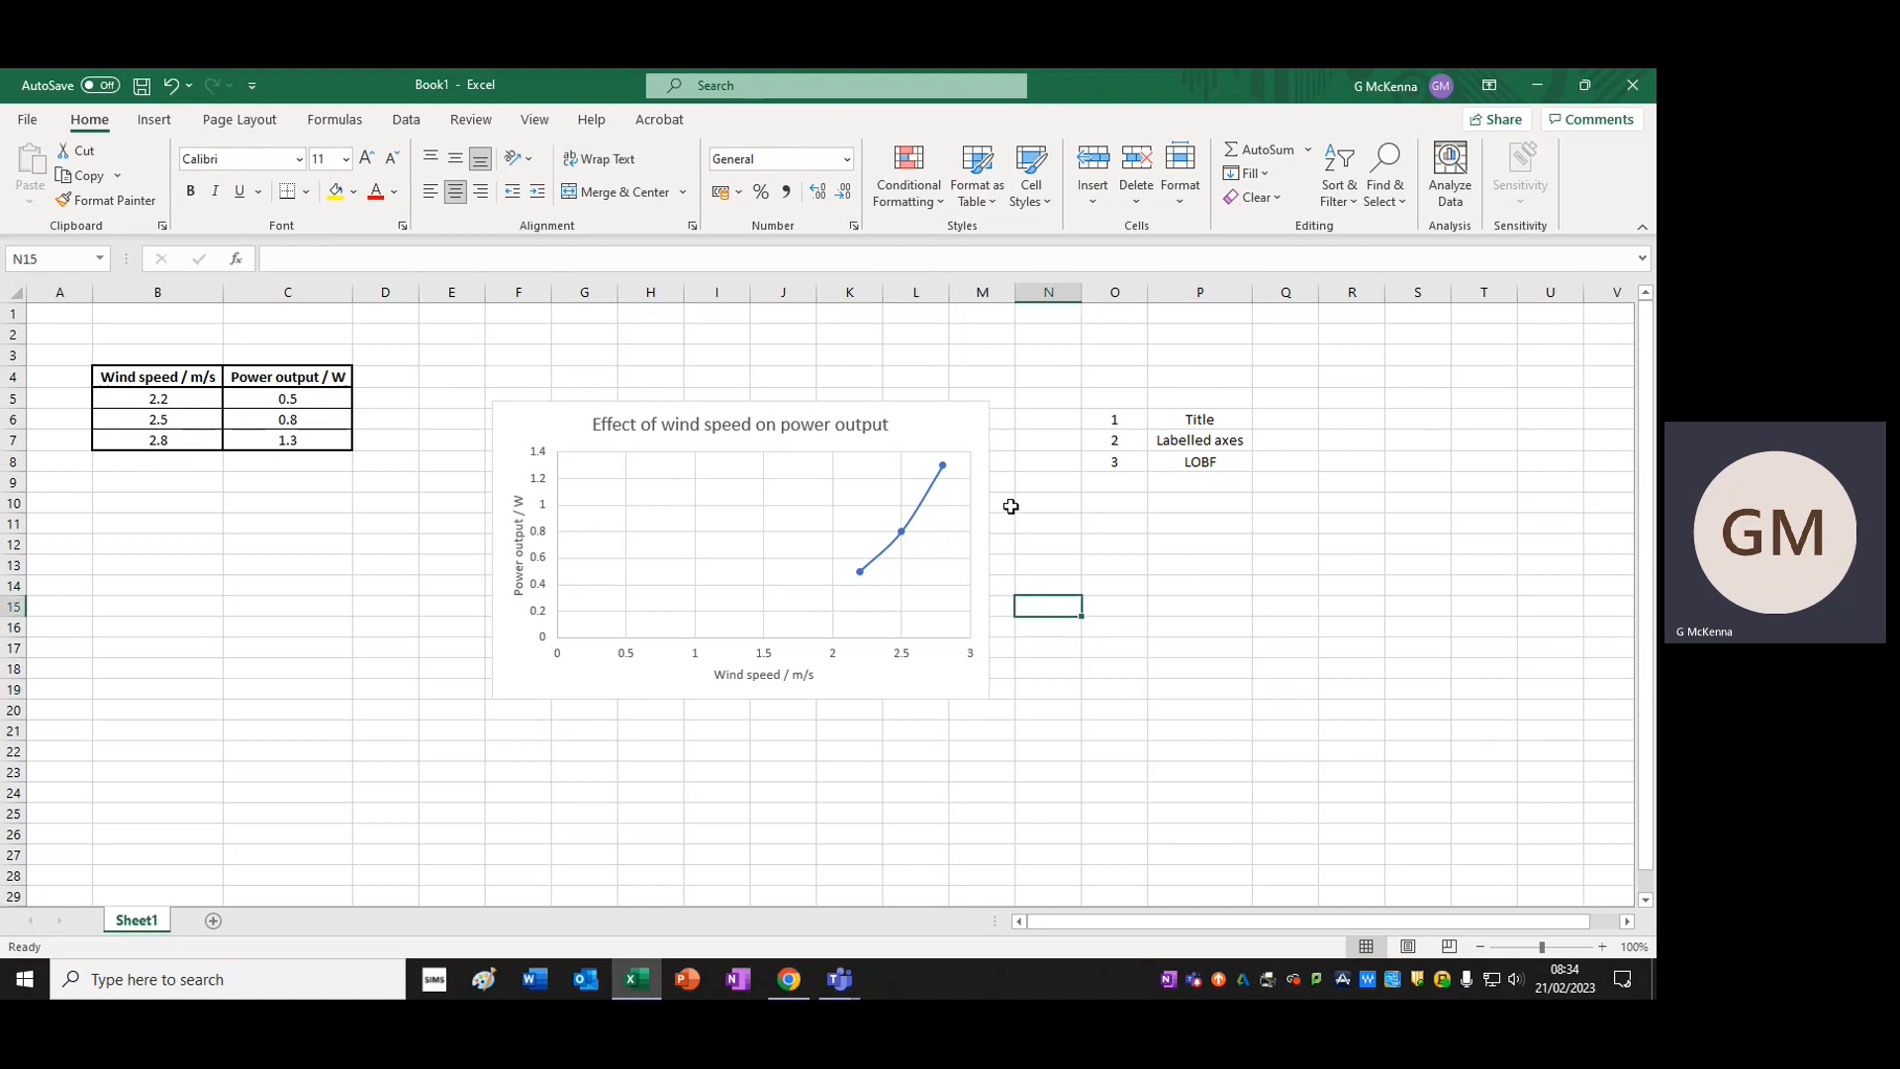
# Fill the chart area of the wind speed chart with a light grey theme colour
pyautogui.click(655, 671)
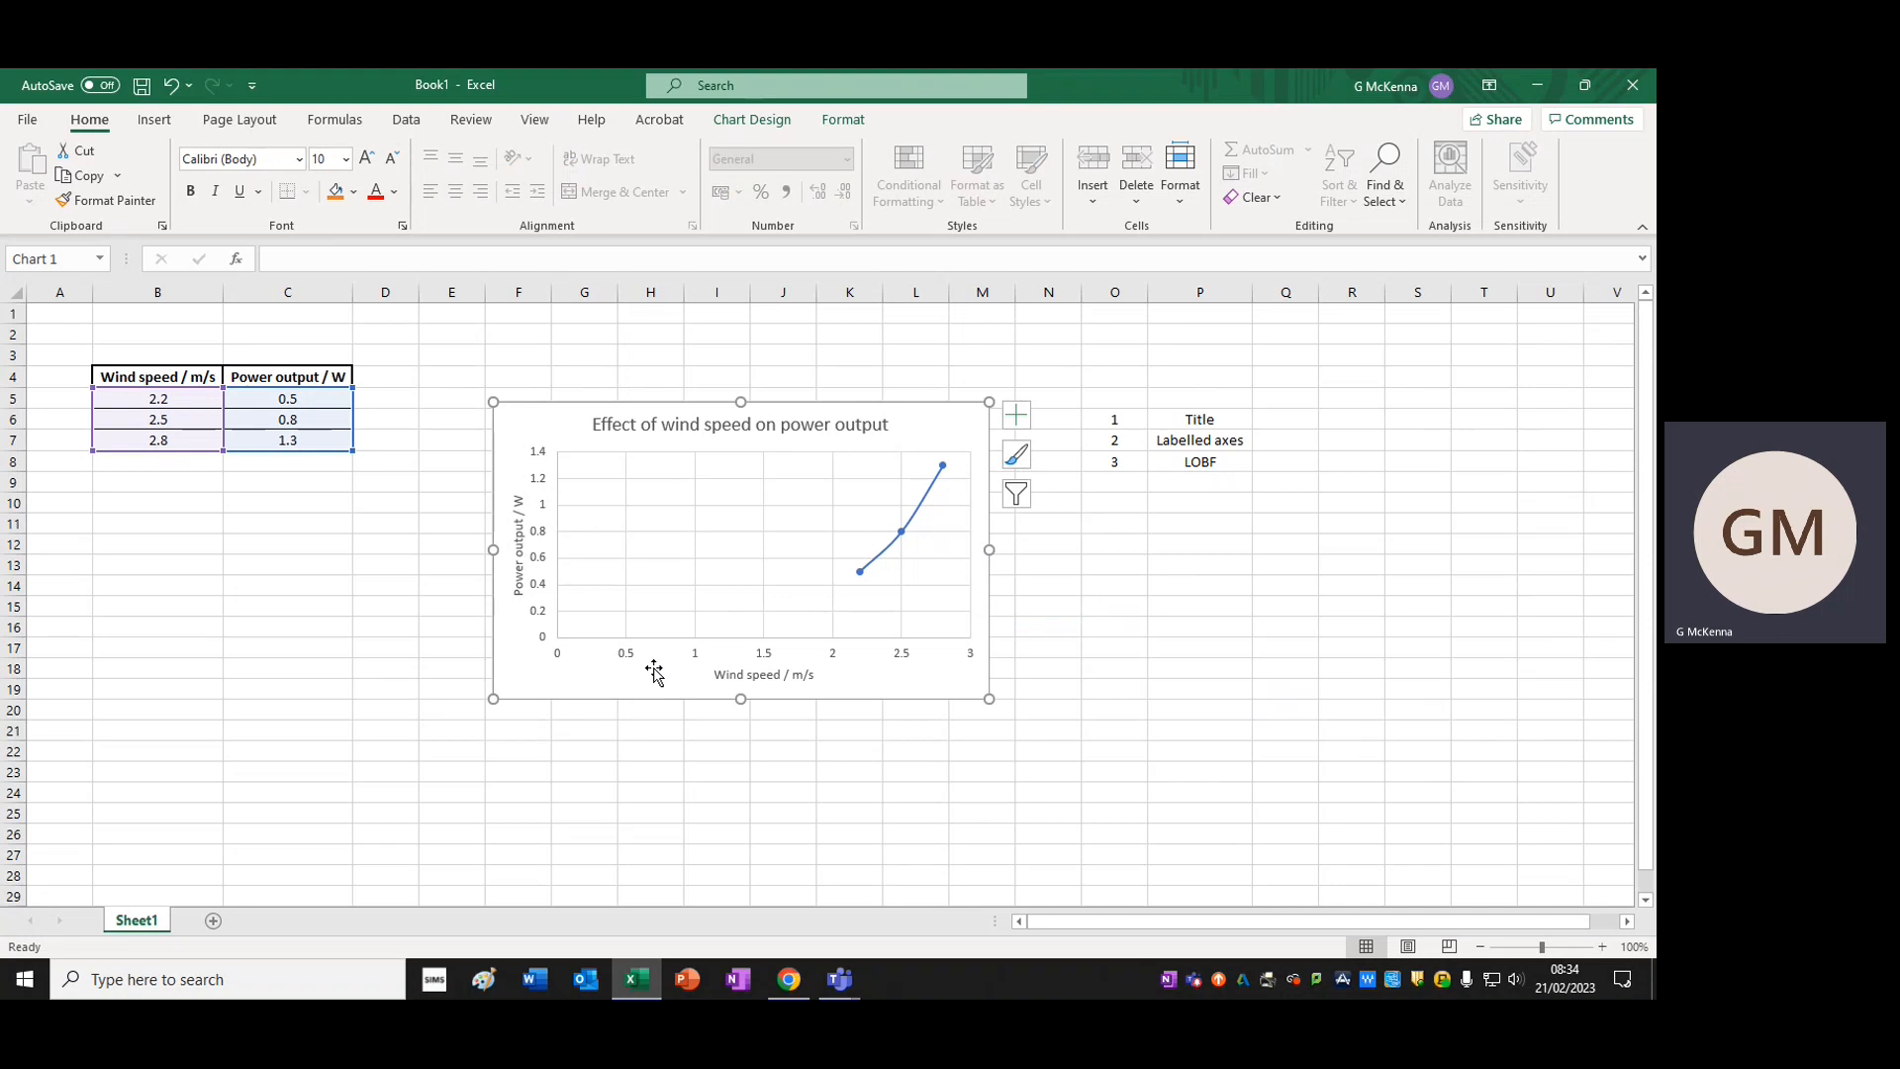
pyautogui.rightClick(655, 673)
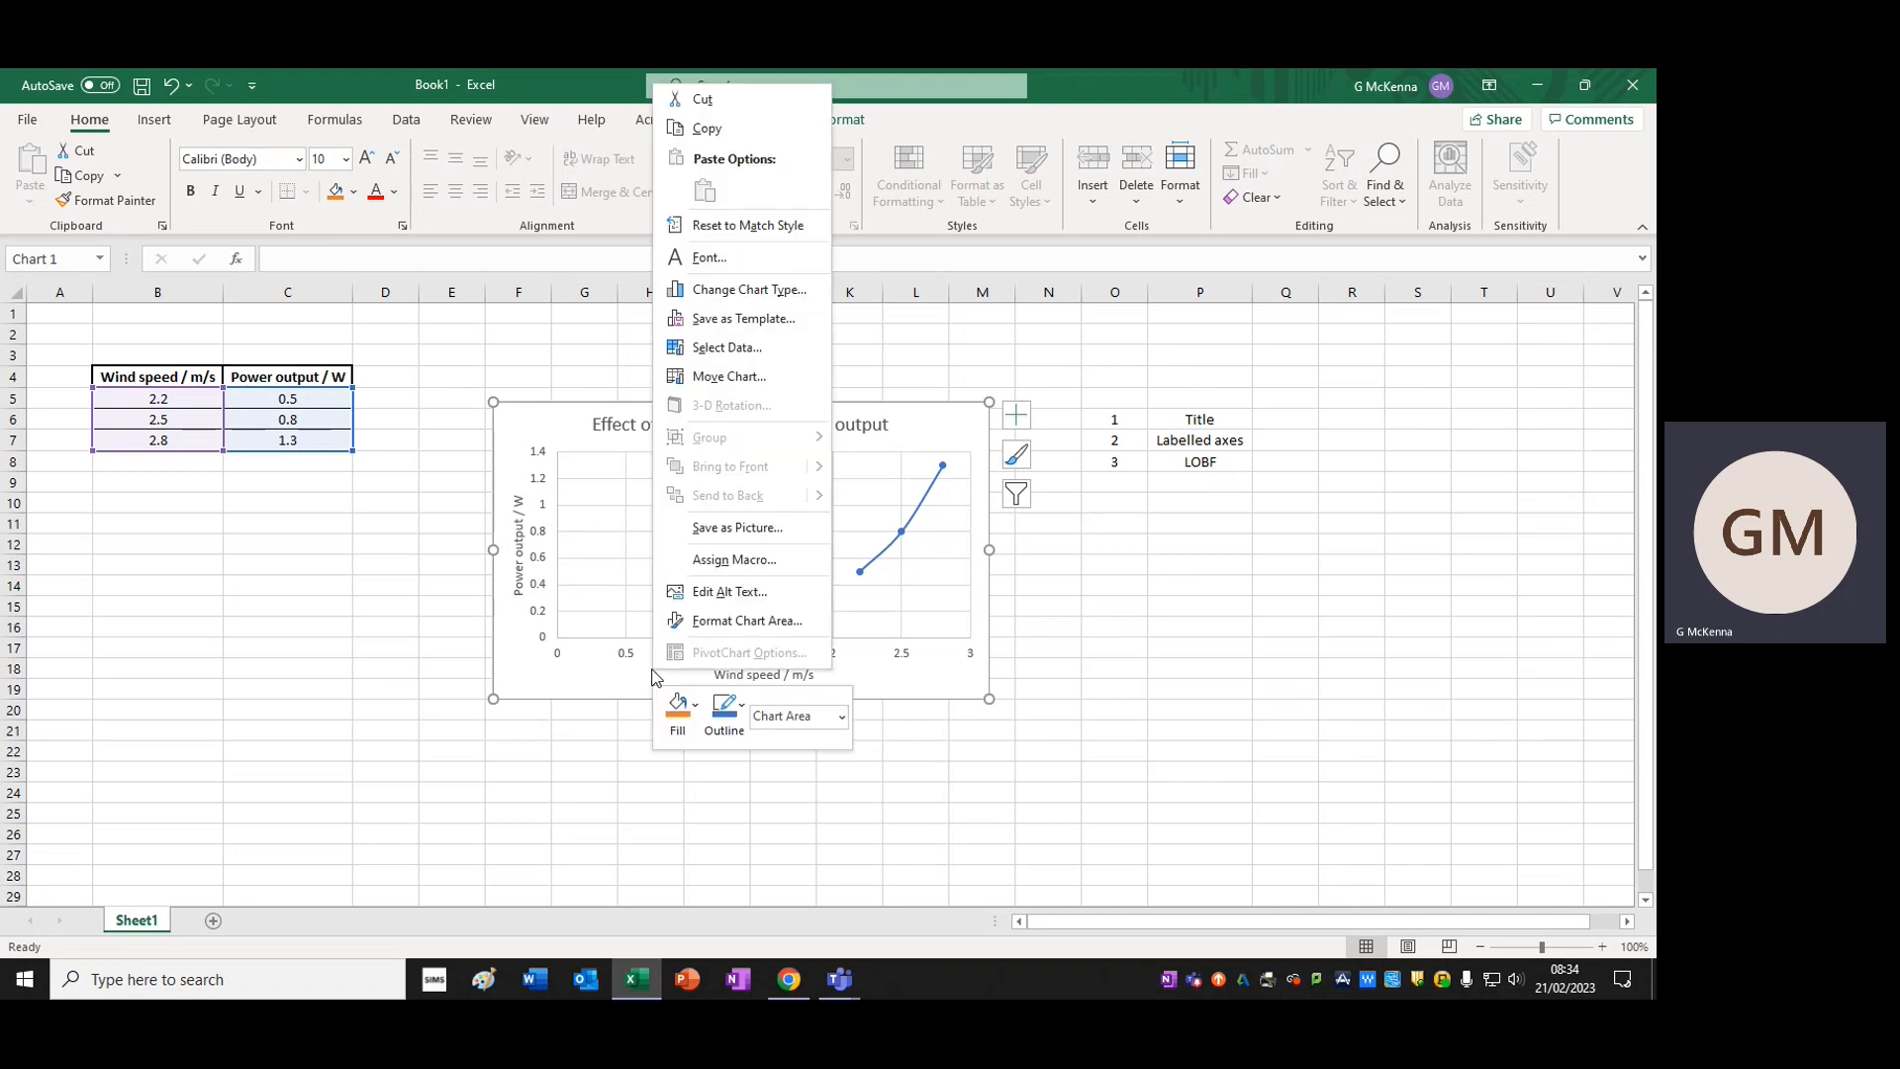
pyautogui.click(680, 709)
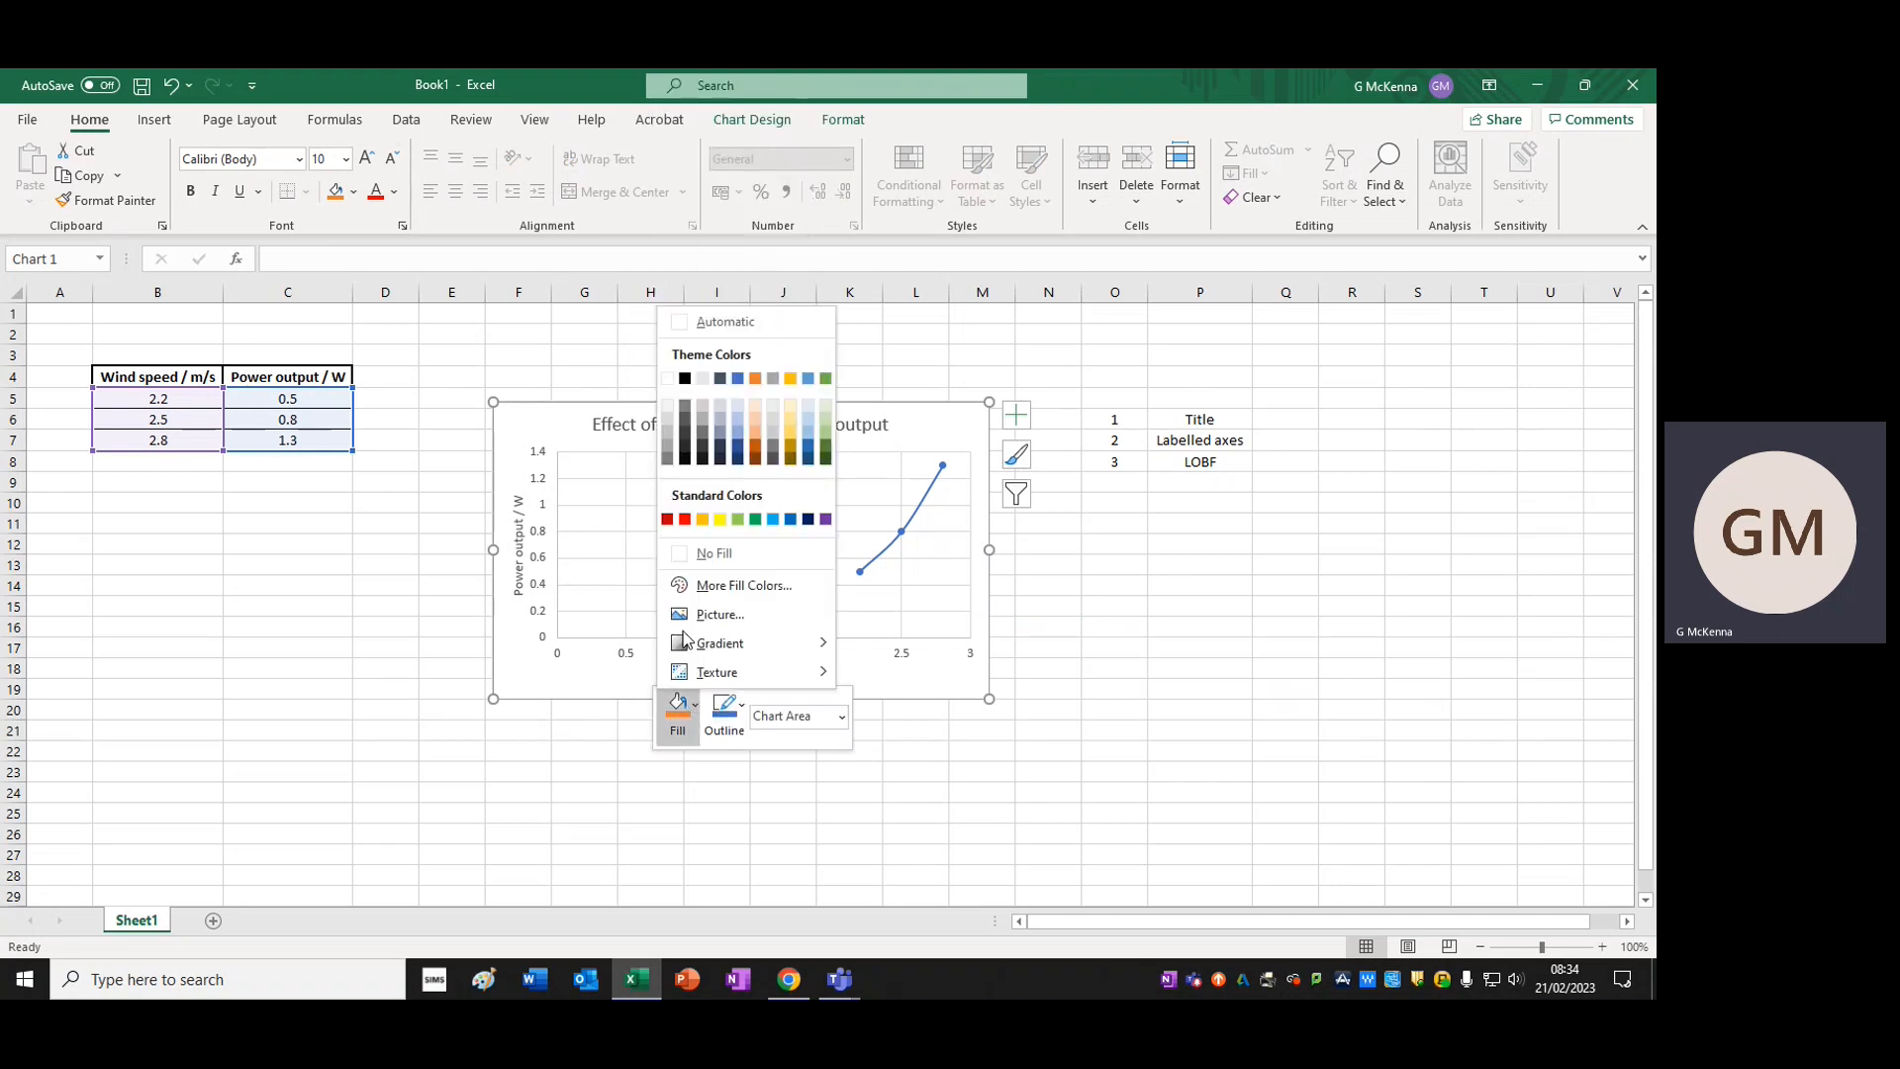
pyautogui.click(667, 438)
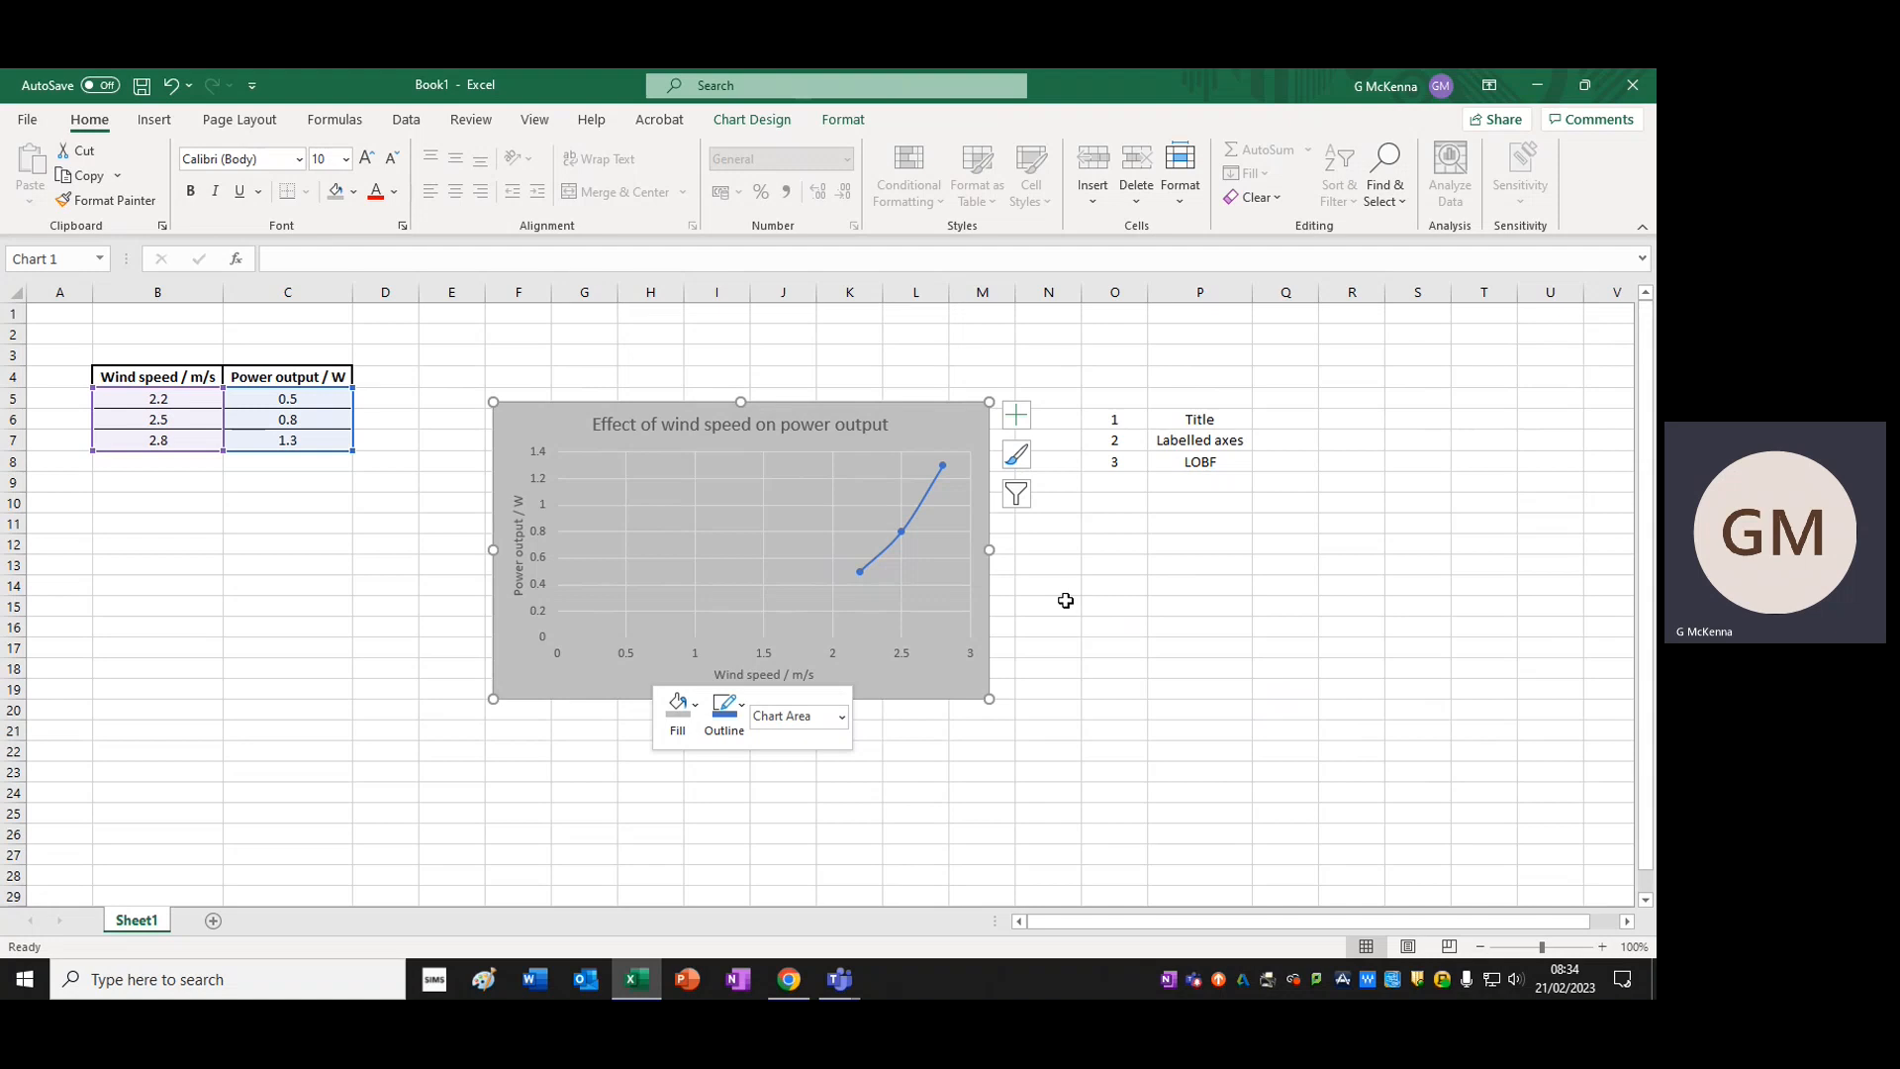
pyautogui.click(695, 705)
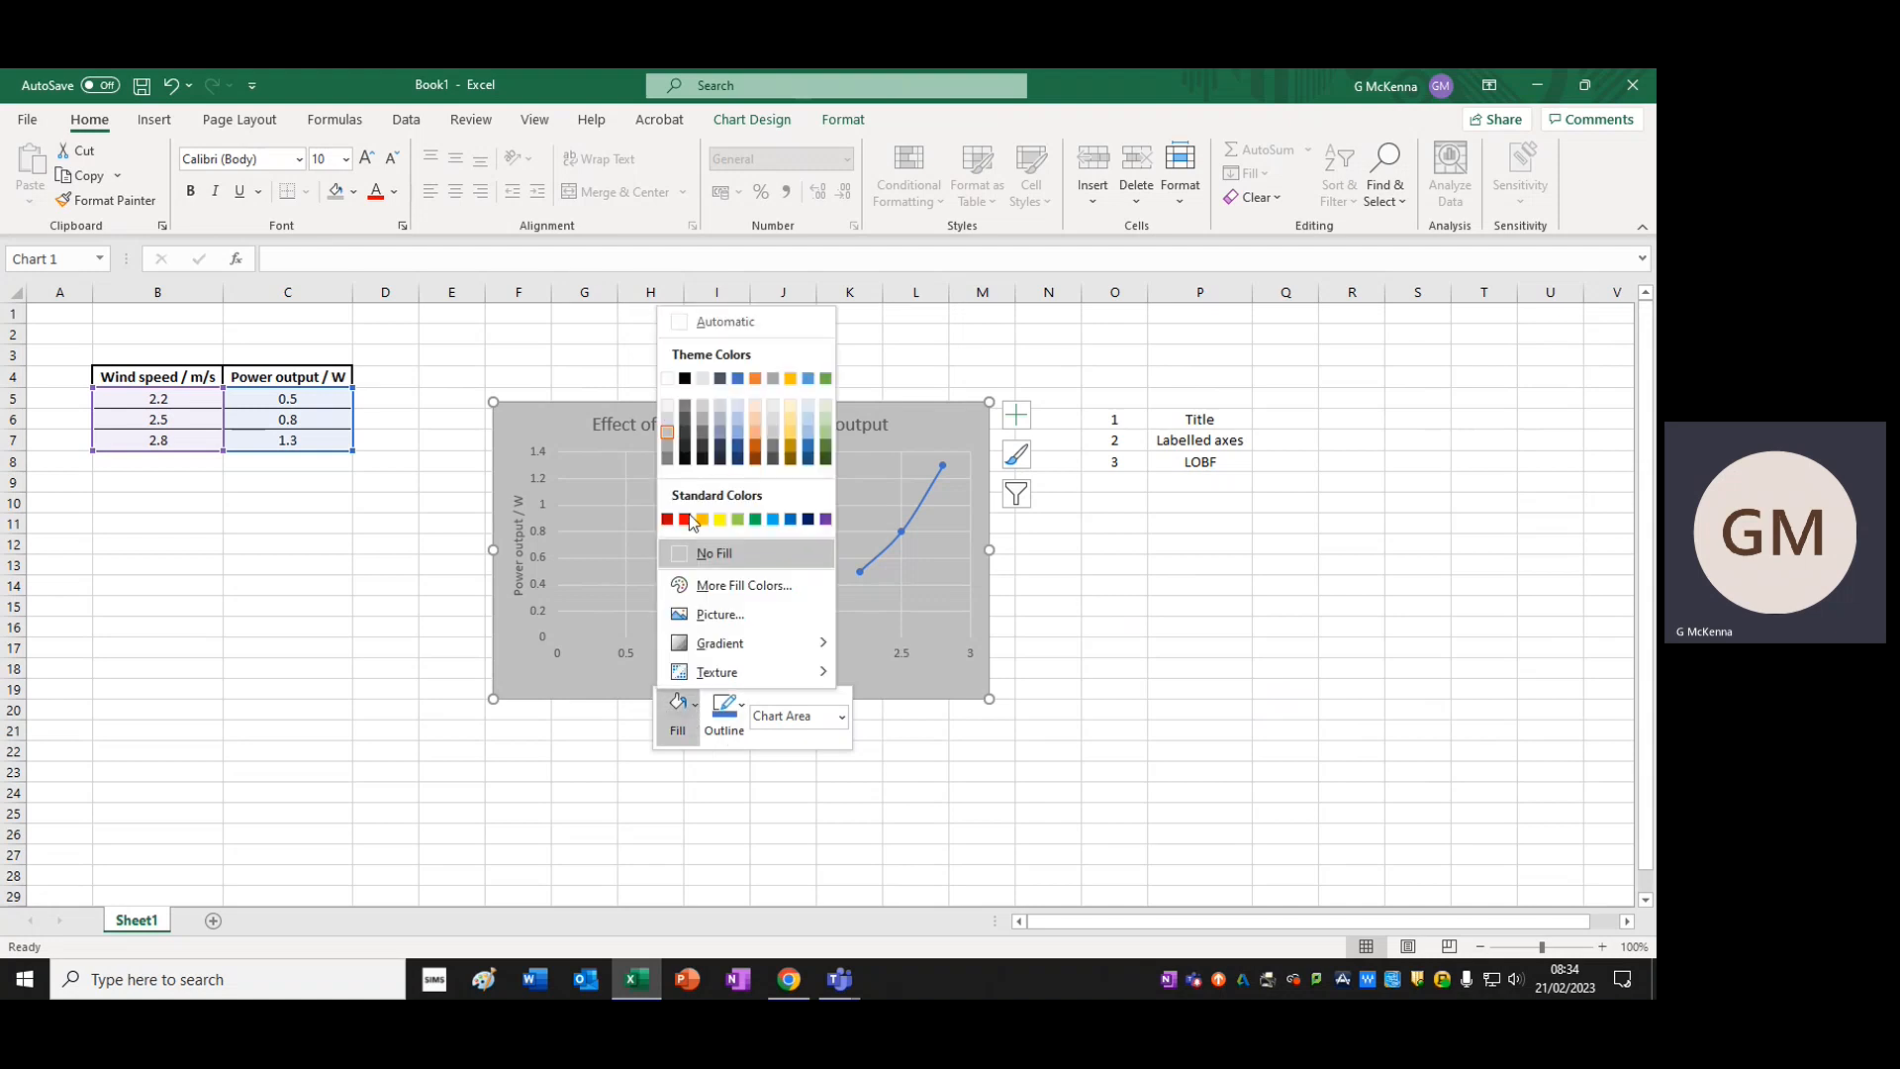
pyautogui.click(669, 407)
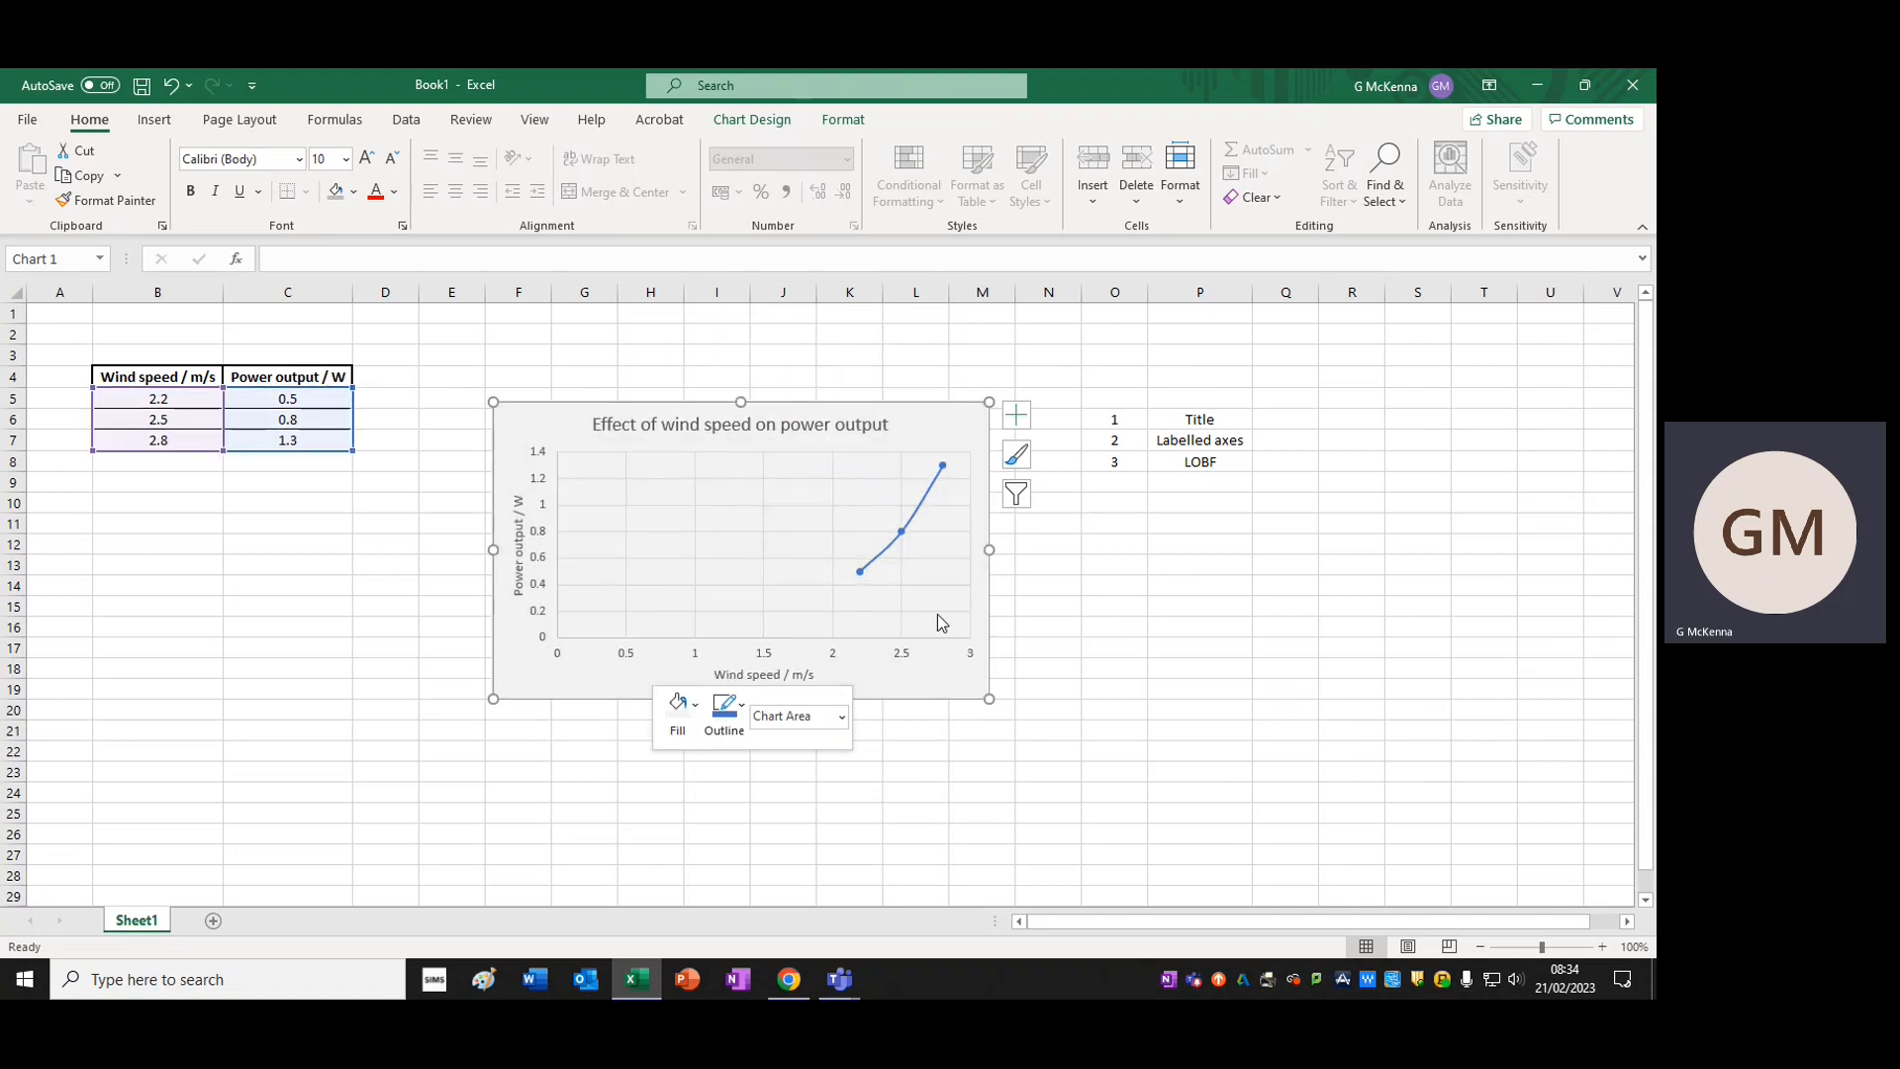
pyautogui.click(1304, 647)
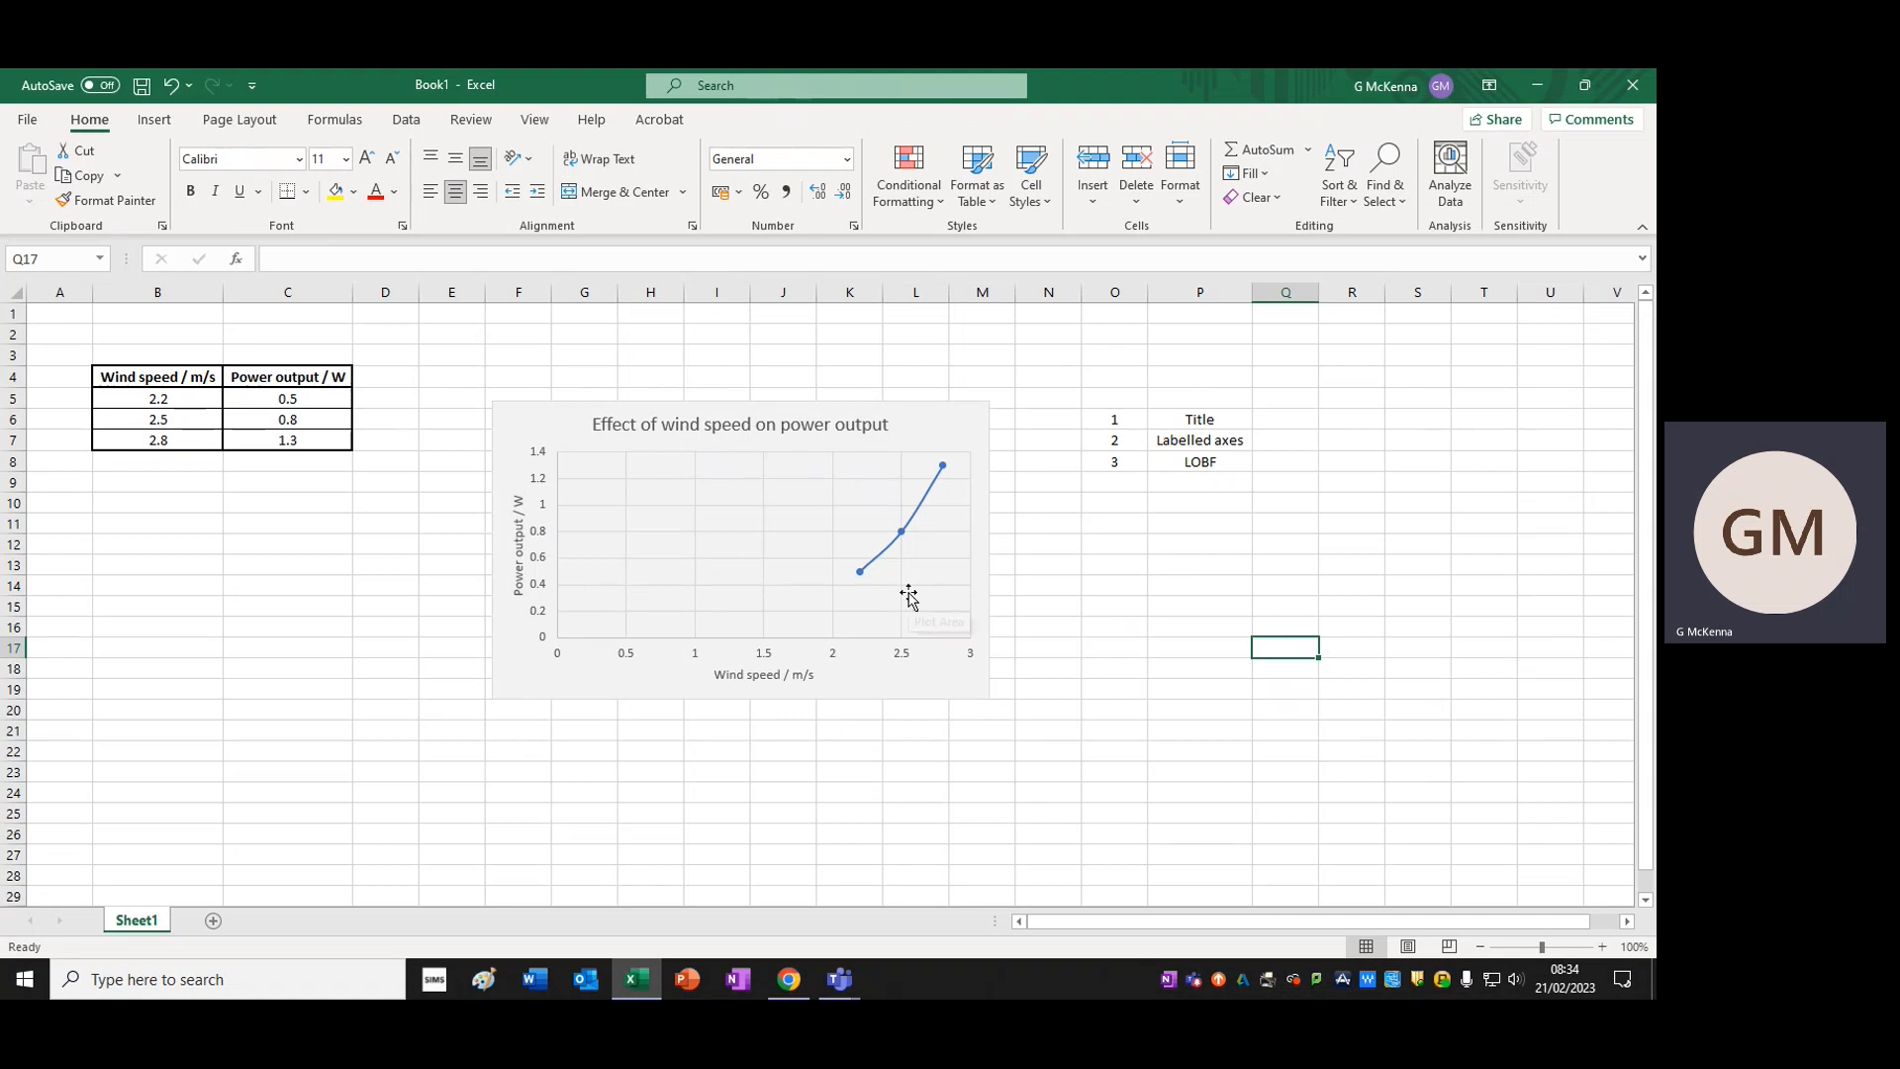
pyautogui.click(1158, 612)
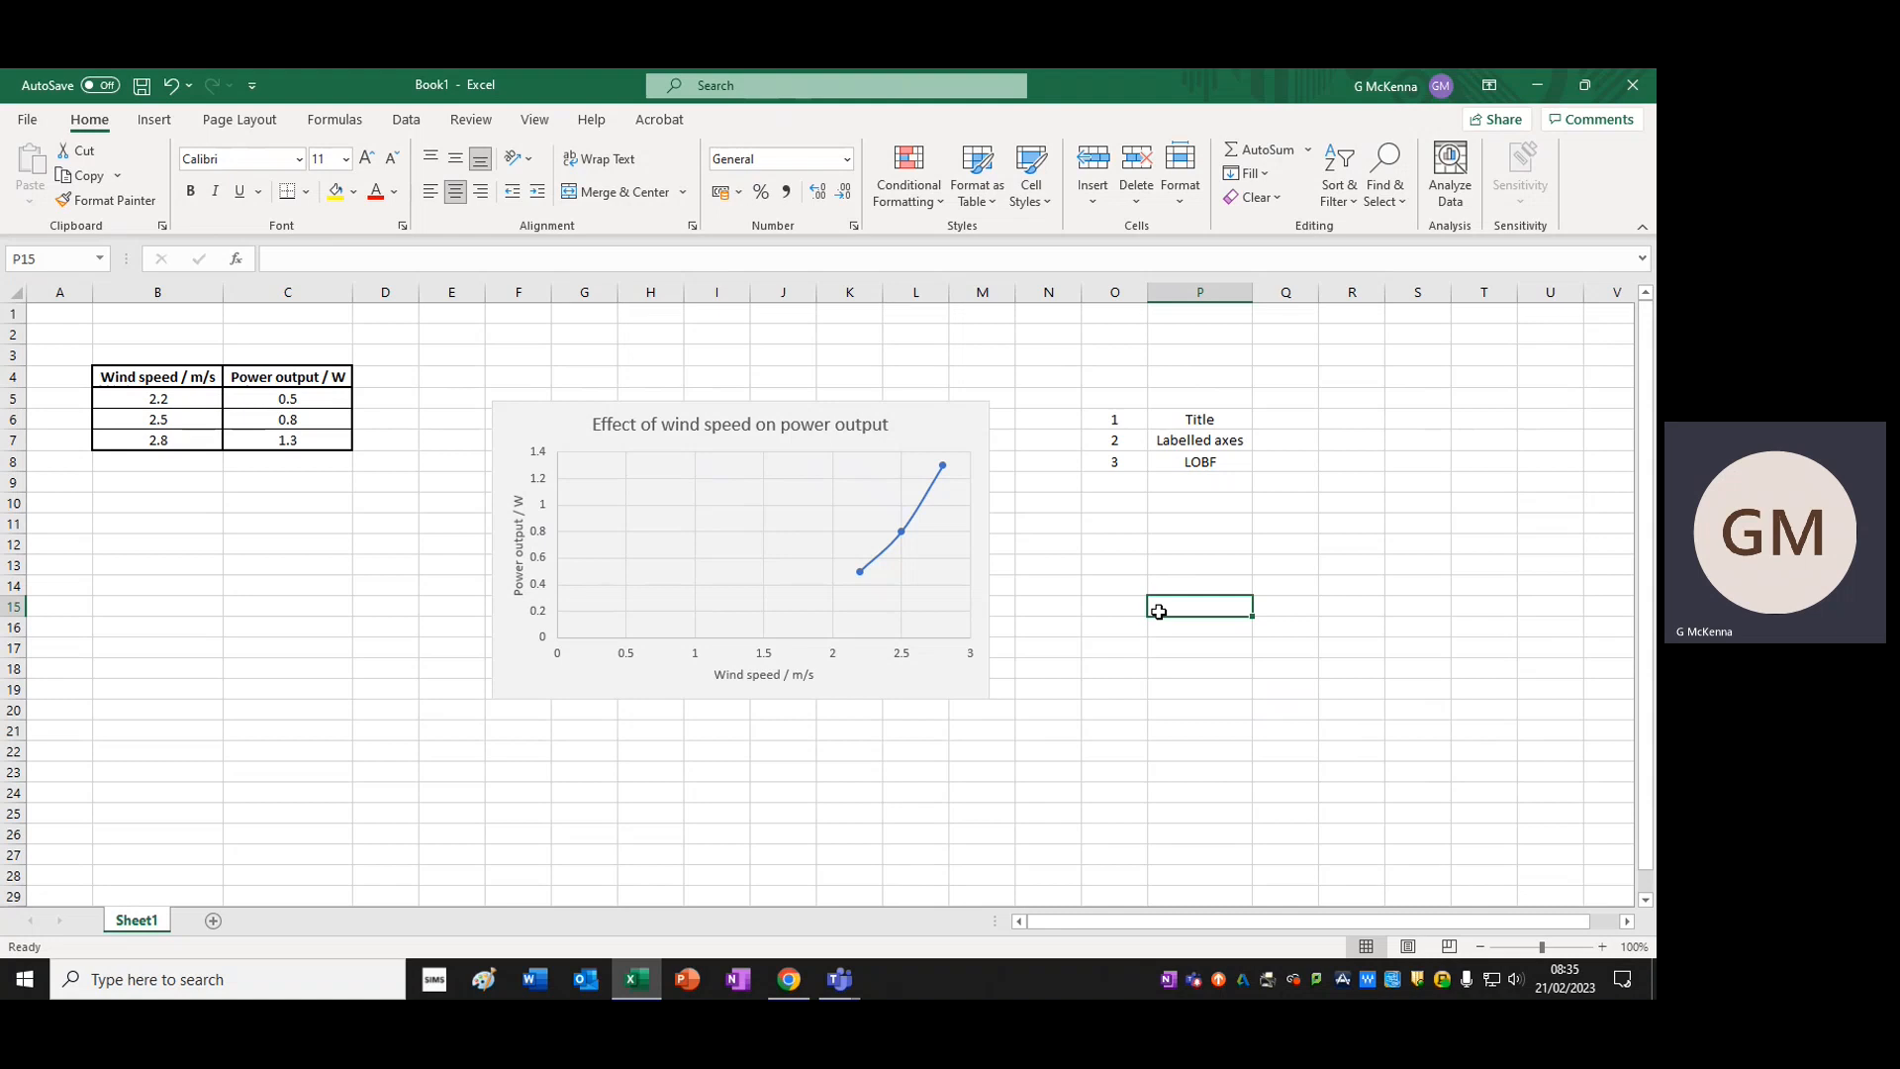
# Start a second numbered list below the chart with 1 in cell G22 and "Trend" in cell H22
pyautogui.click(585, 751)
pyautogui.write('1')
pyautogui.press('Tab')
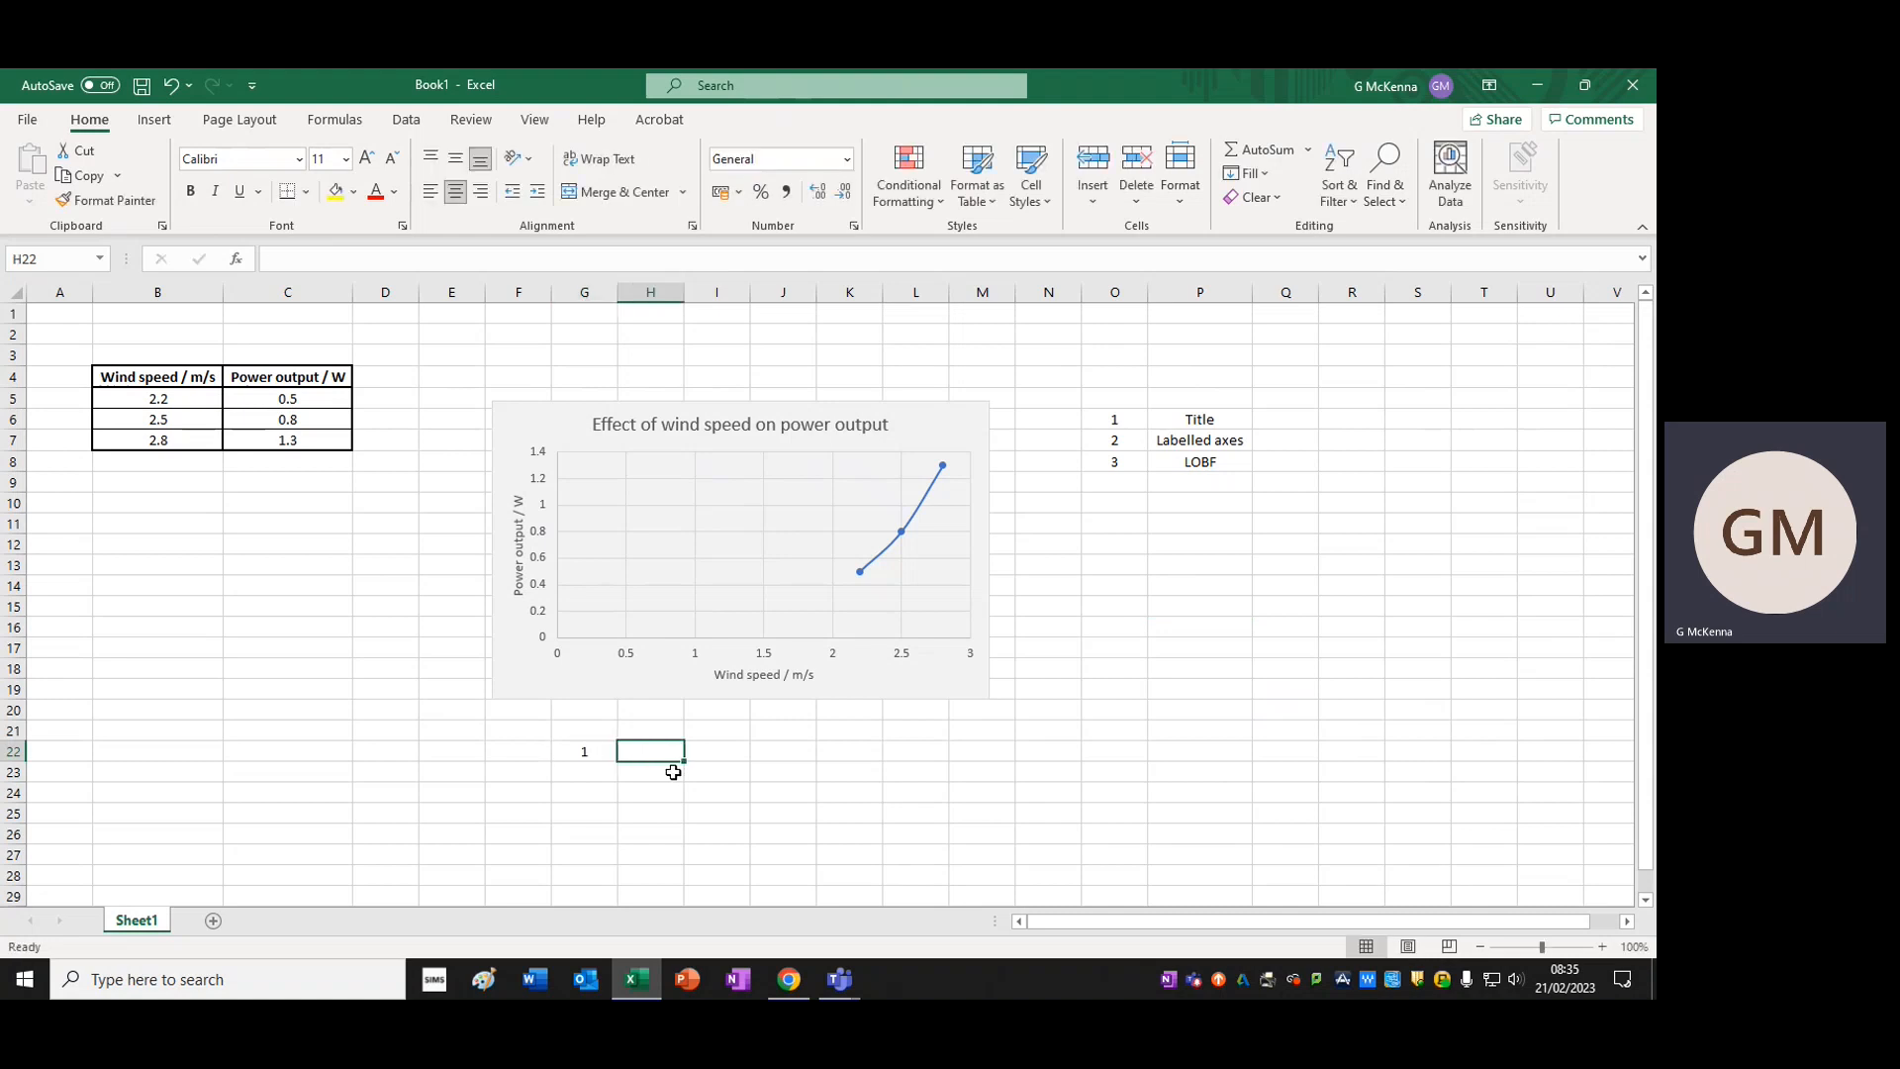
pyautogui.write('Trend')
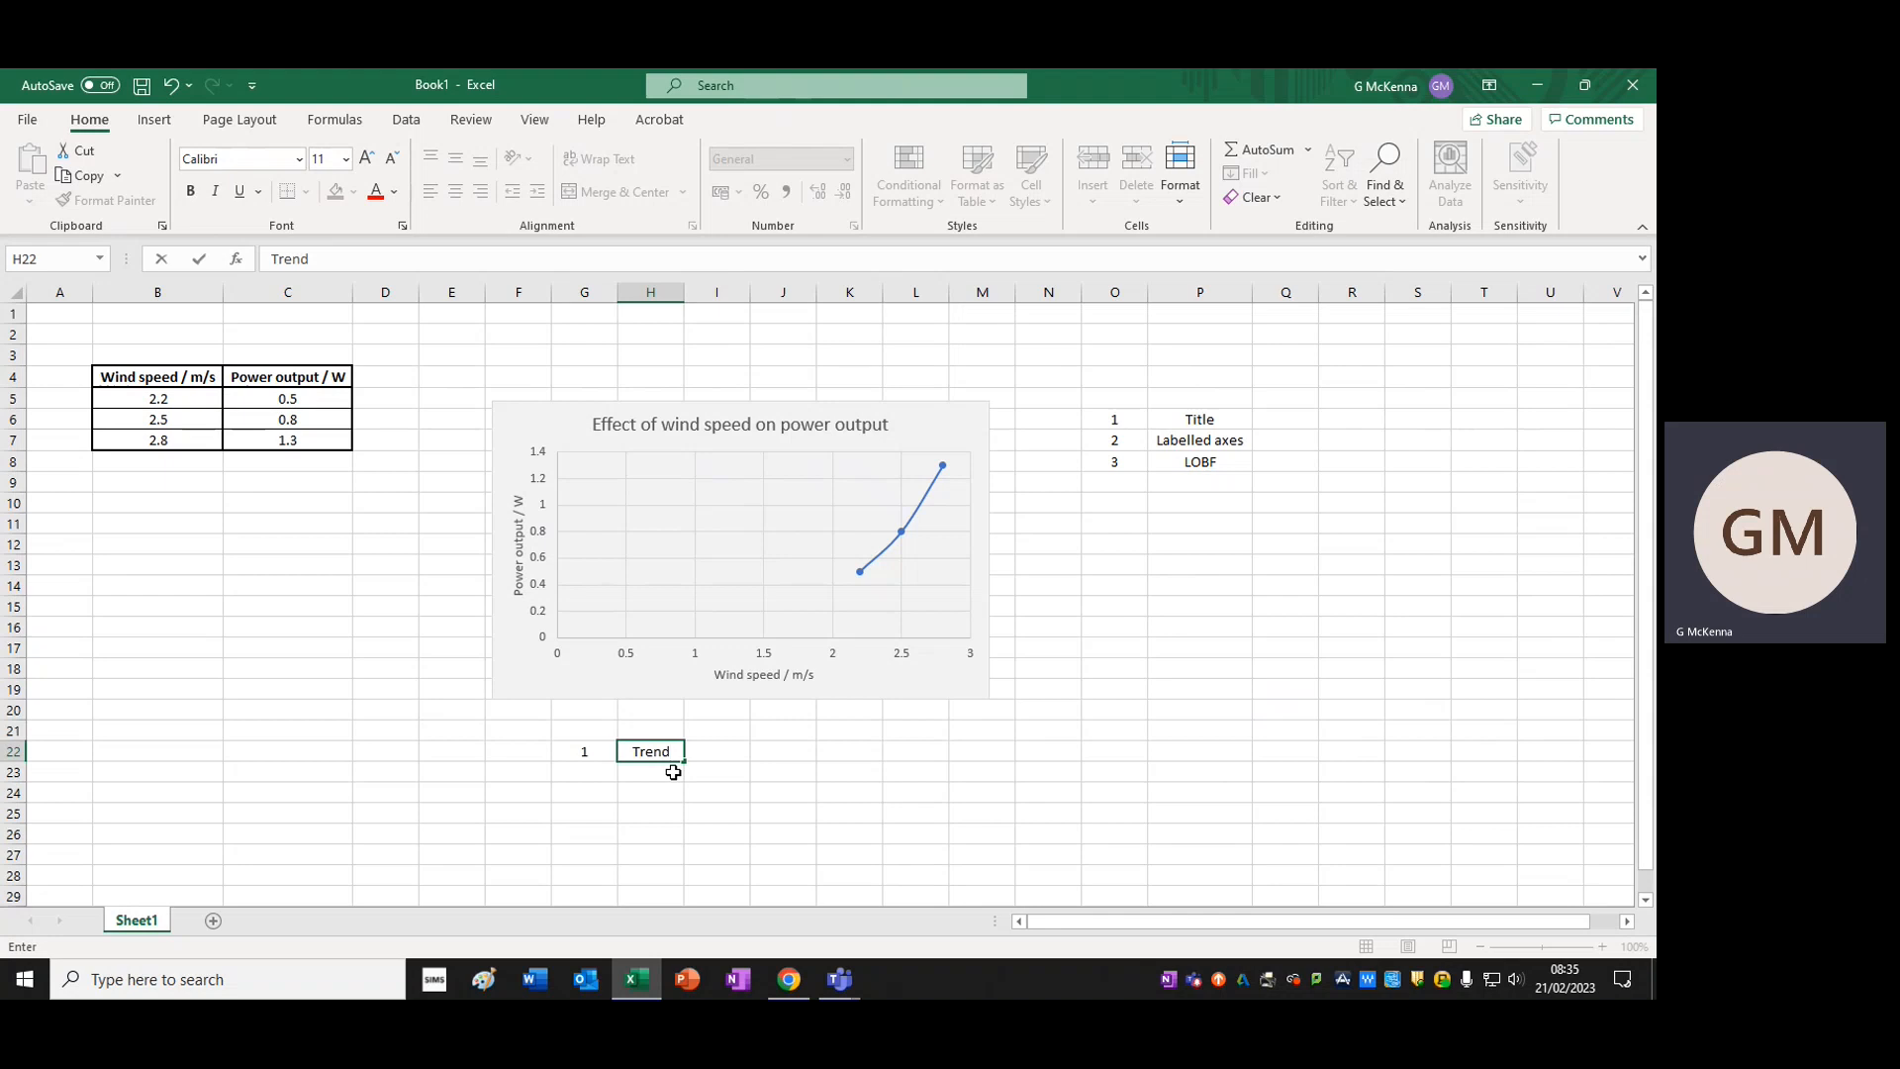
# Enter 2 in cell G23 and "Expected?" in cell H23, and widen column H to fit the text
pyautogui.click(607, 774)
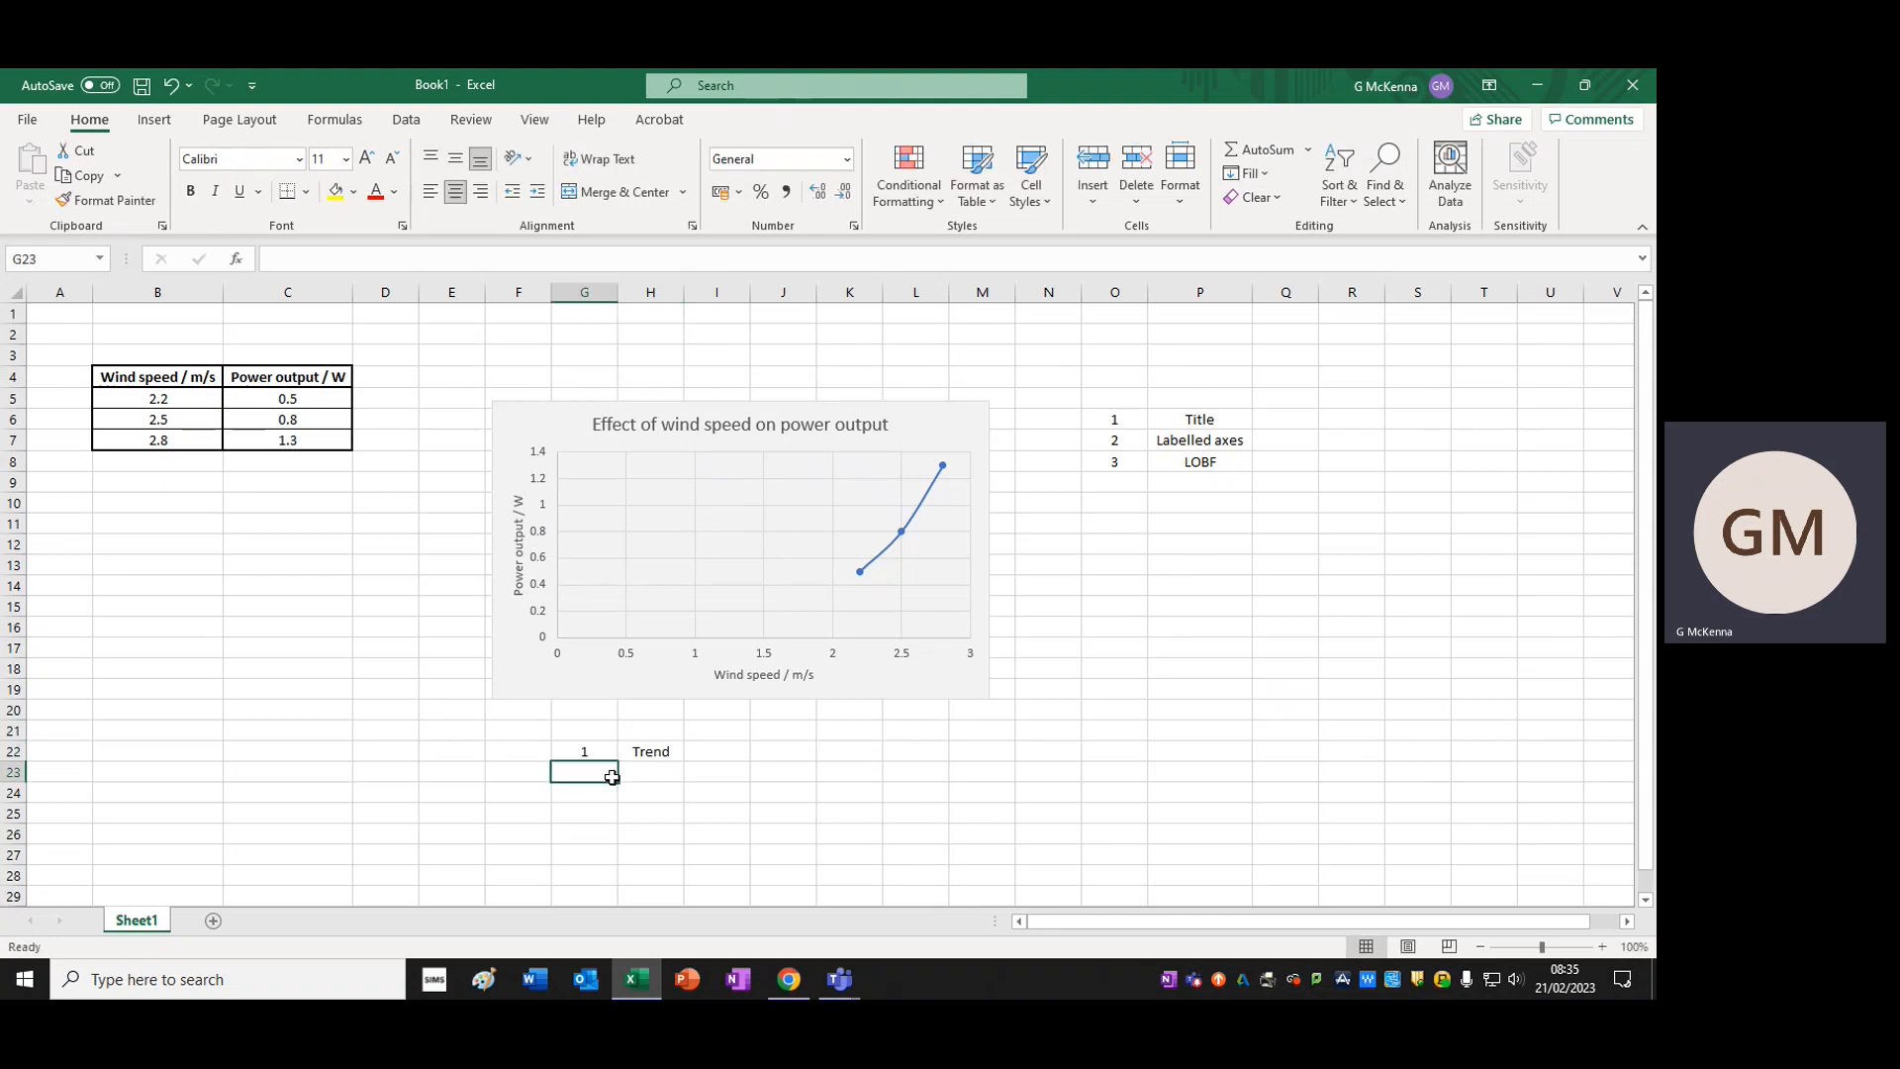
pyautogui.write('2')
pyautogui.click(655, 772)
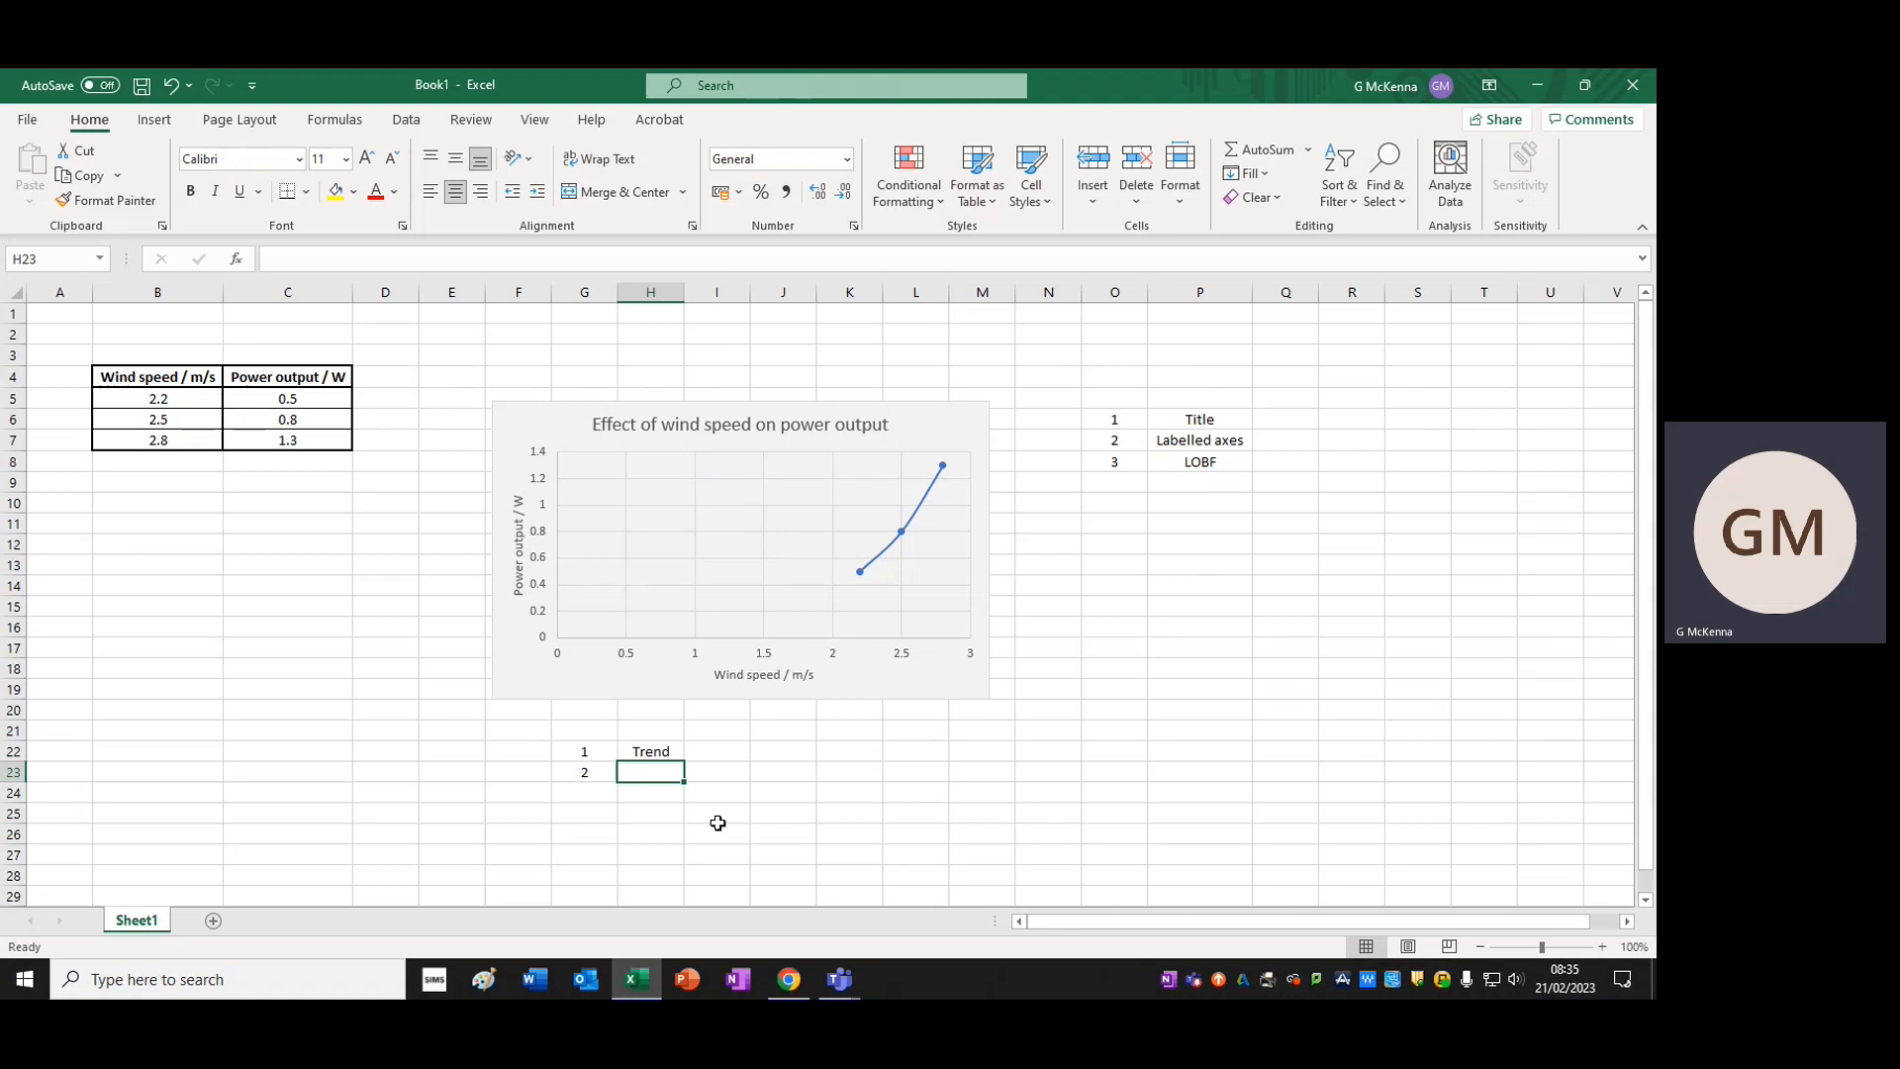
pyautogui.write('Expected?')
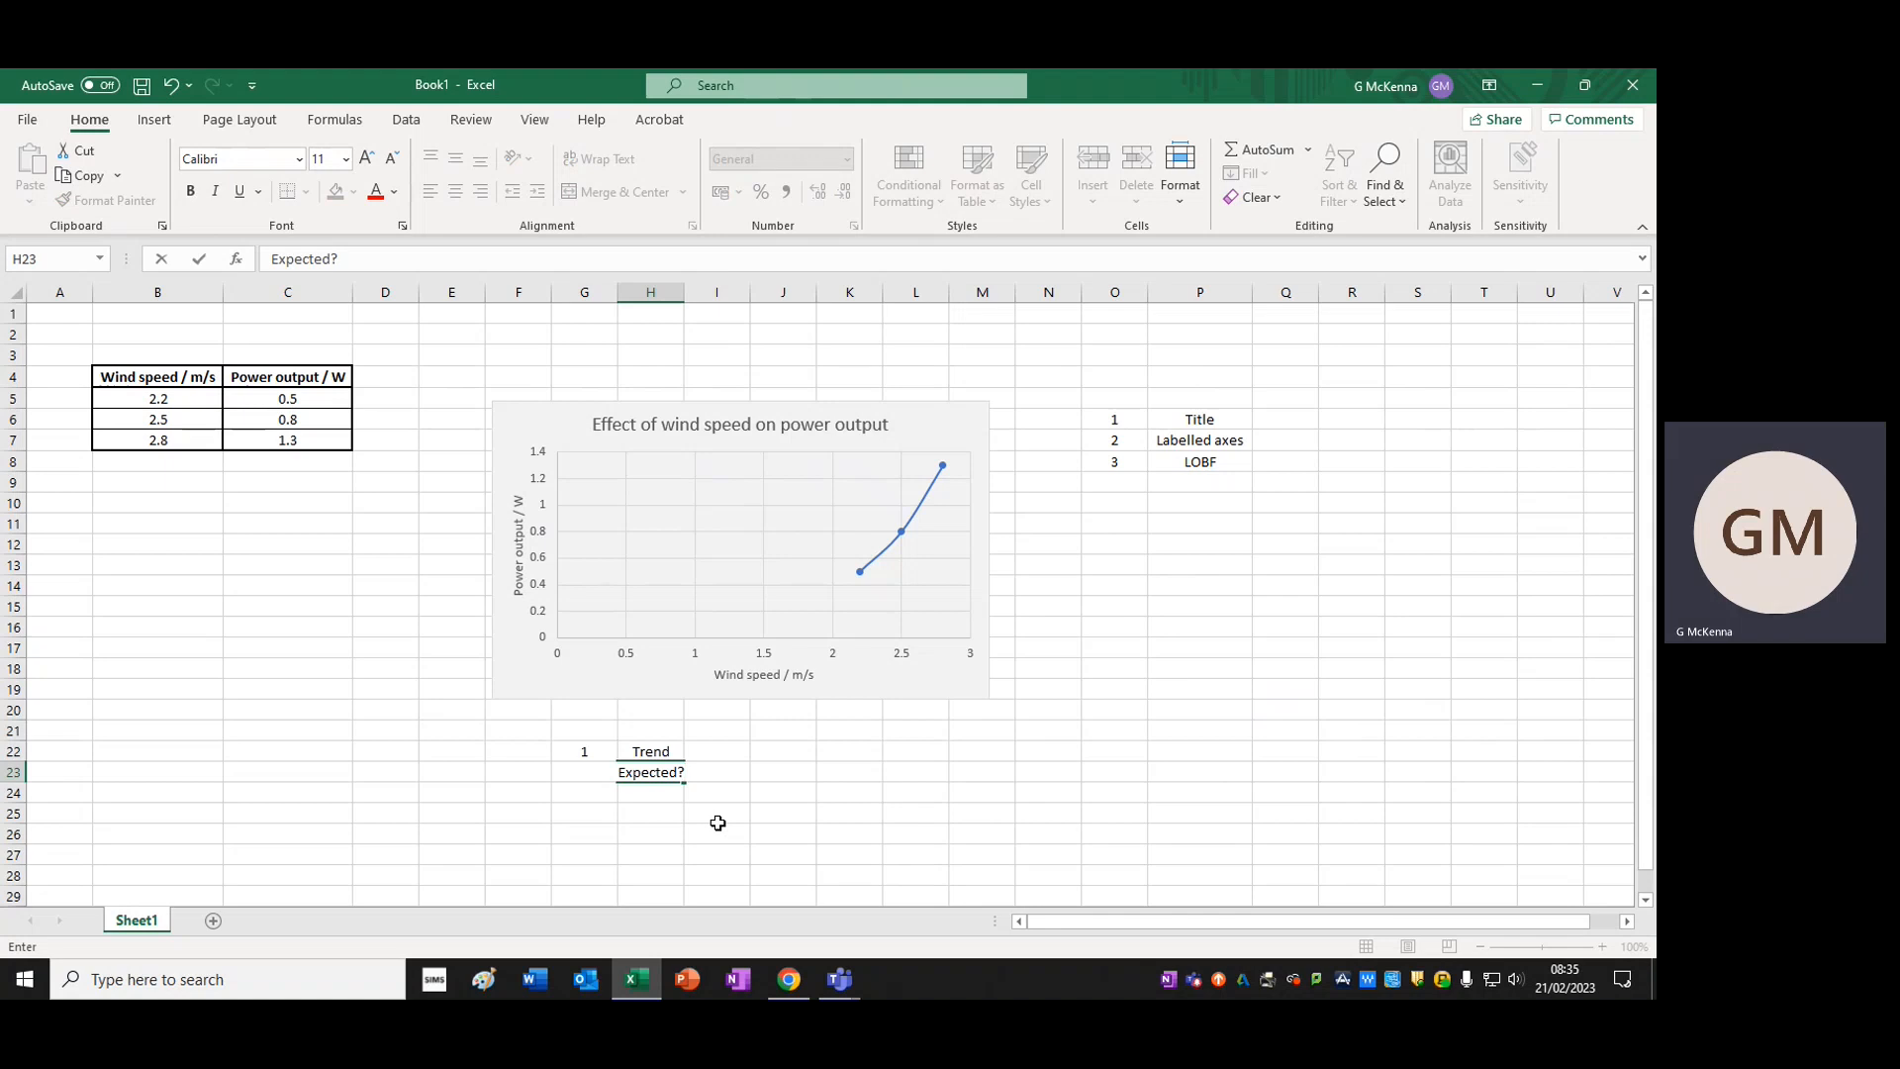
pyautogui.click(782, 833)
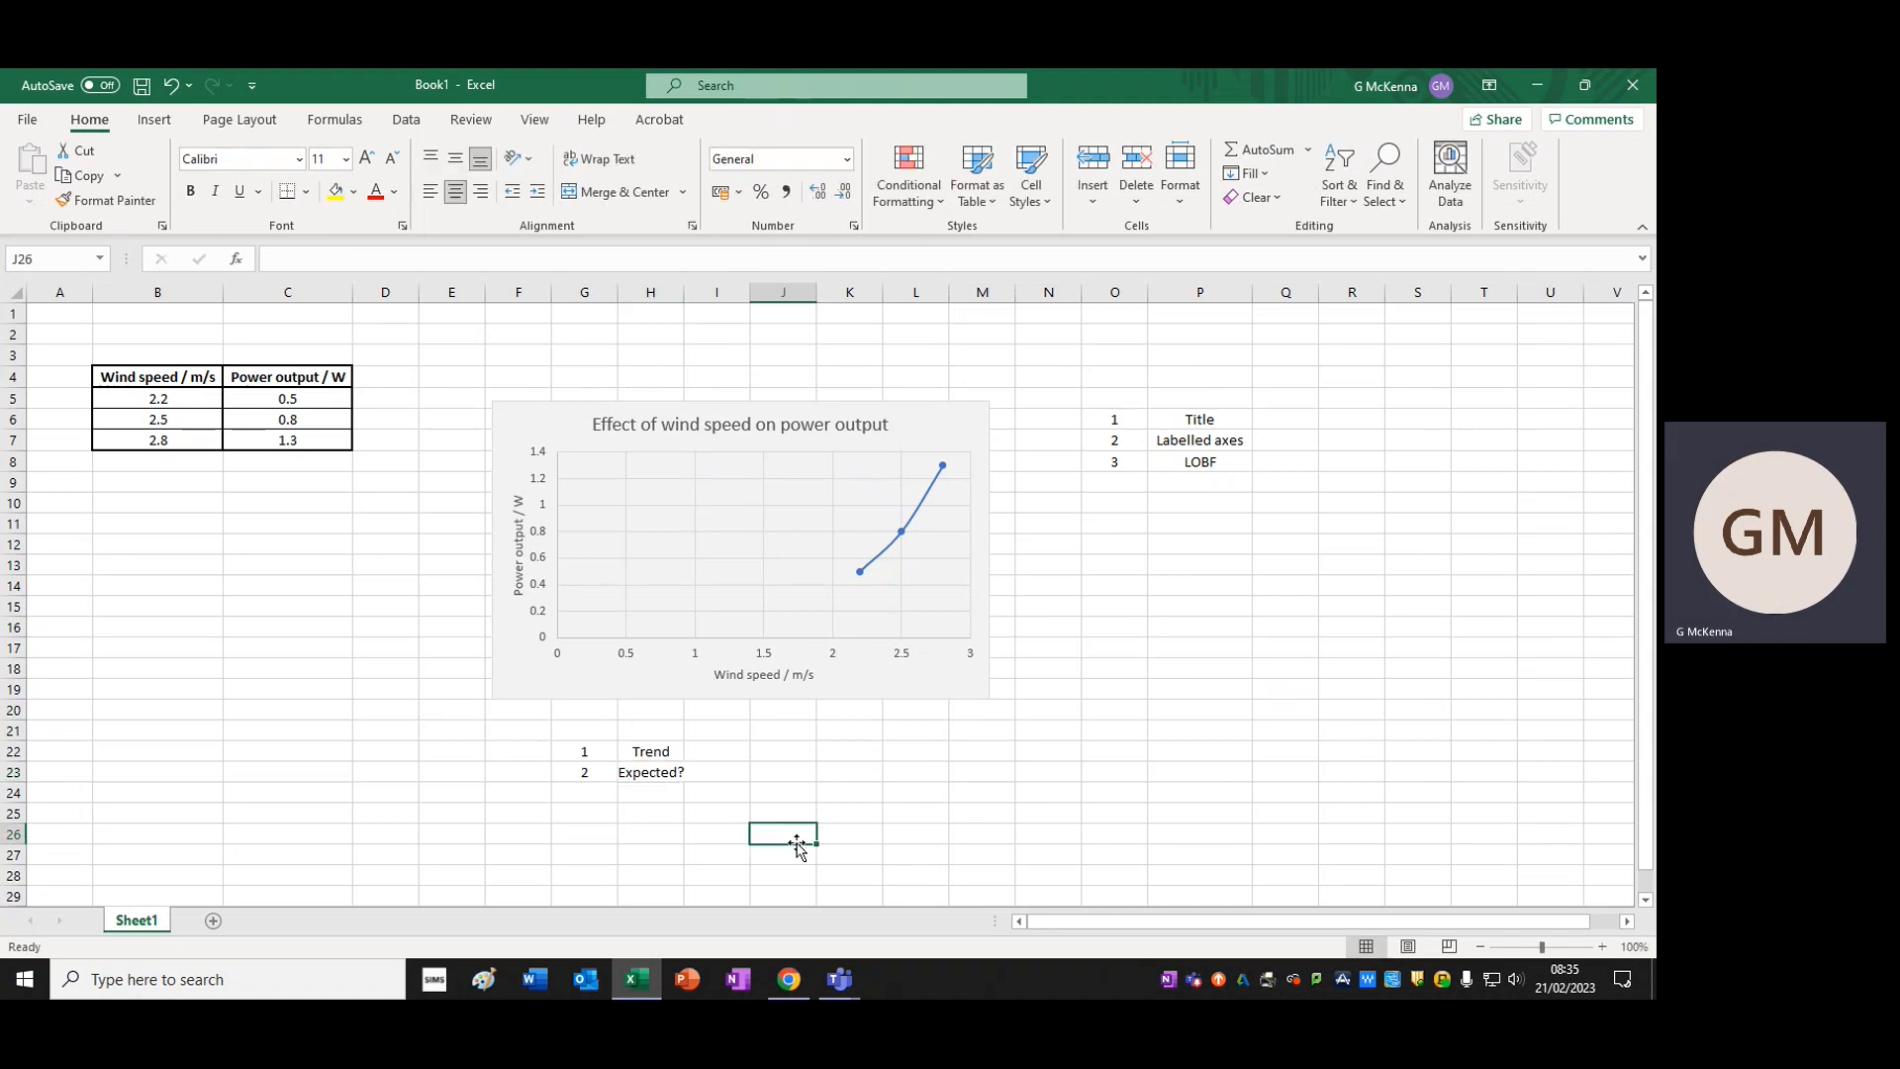
pyautogui.moveTo(686, 292); pyautogui.dragTo(703, 292)
pyautogui.click(817, 773)
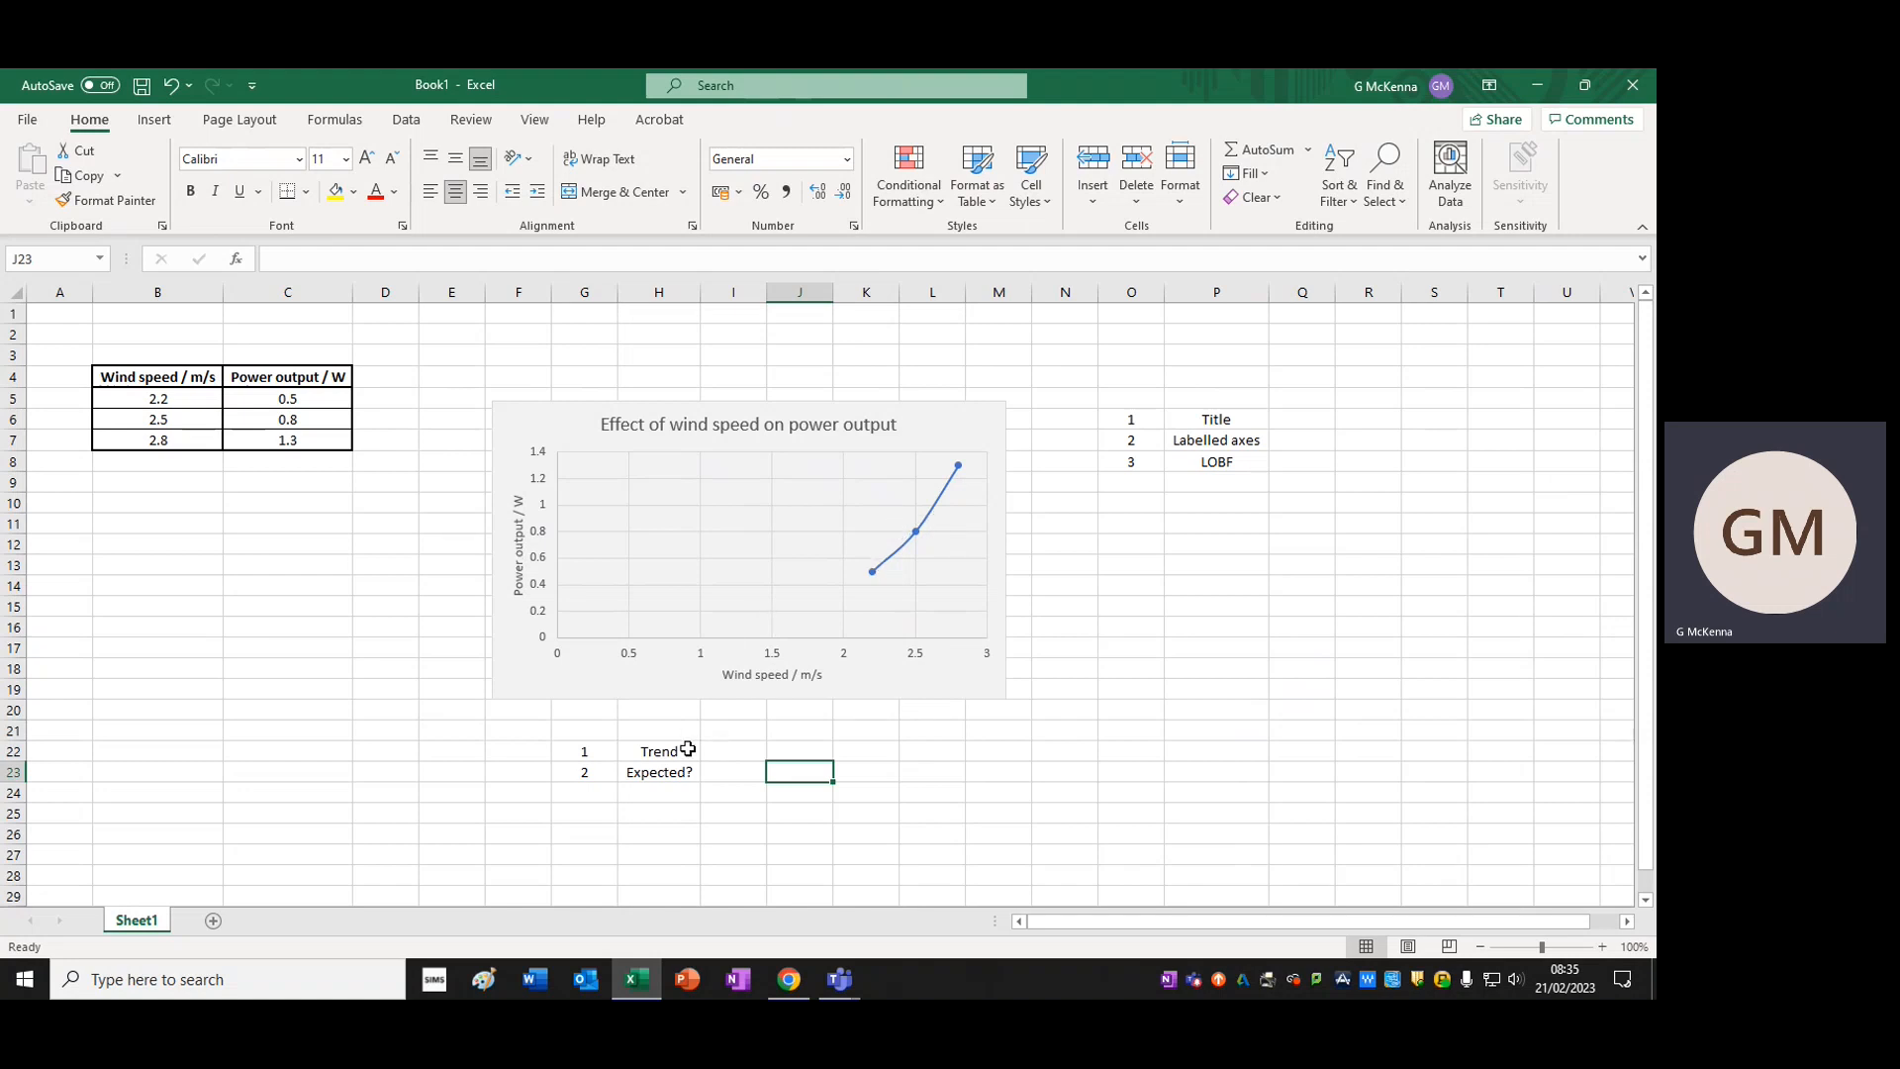
# Add the third point to the list below the chart with 3 in cell G24 and "Impact on the client?" in cell H24
pyautogui.click(596, 794)
pyautogui.write('3')
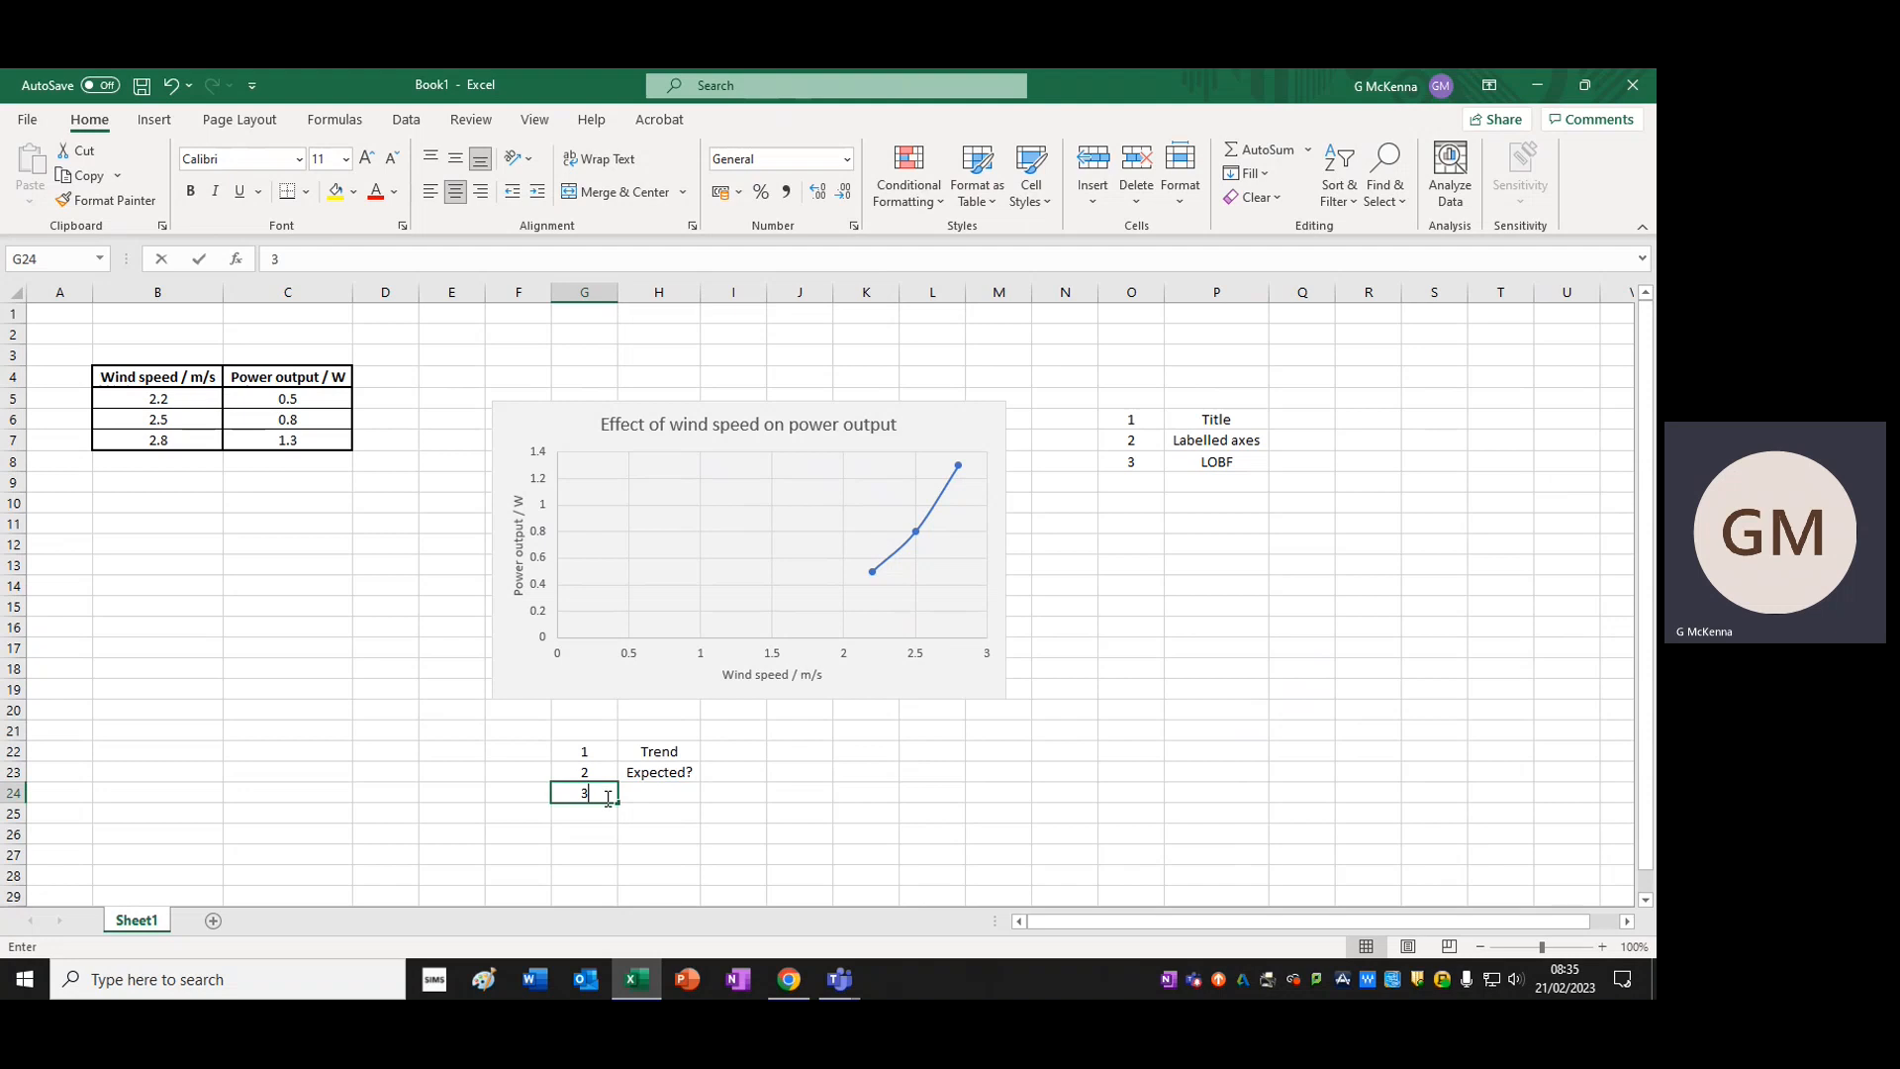
pyautogui.click(651, 798)
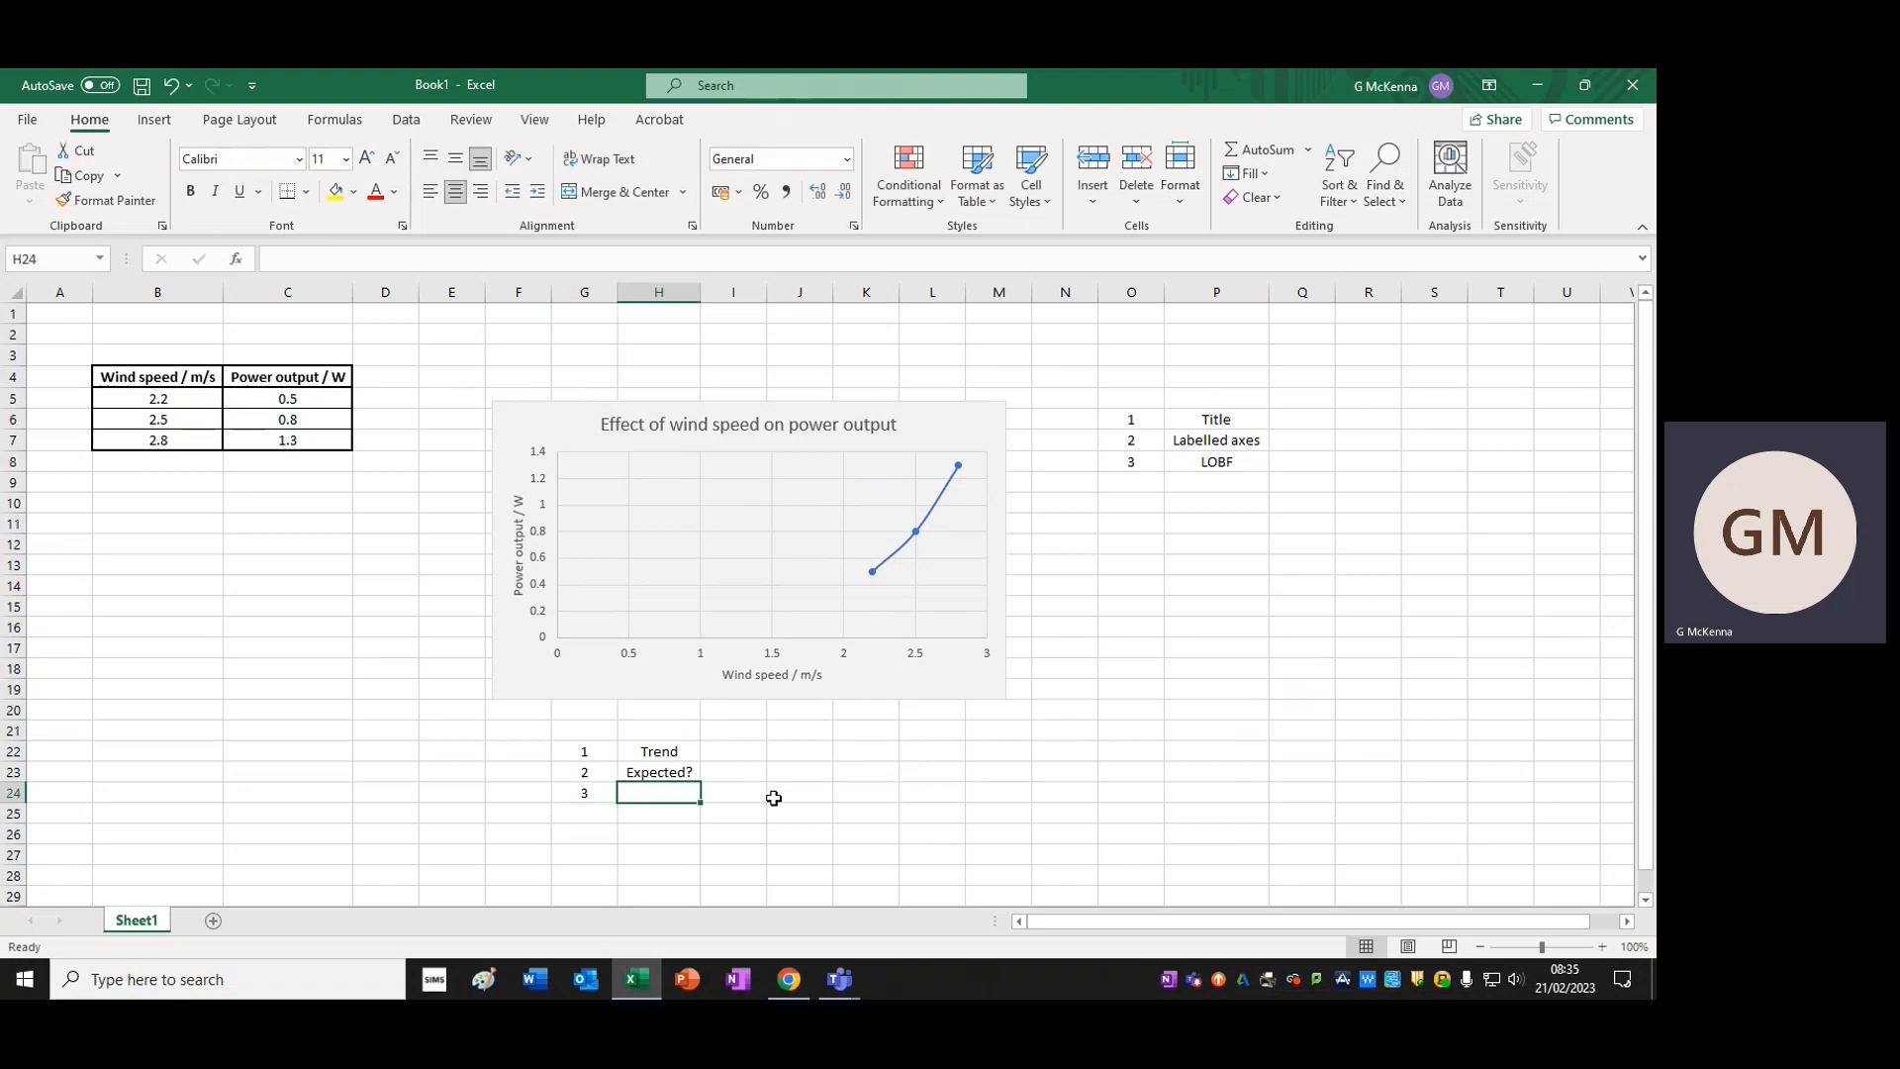
pyautogui.write('Impact omn t')
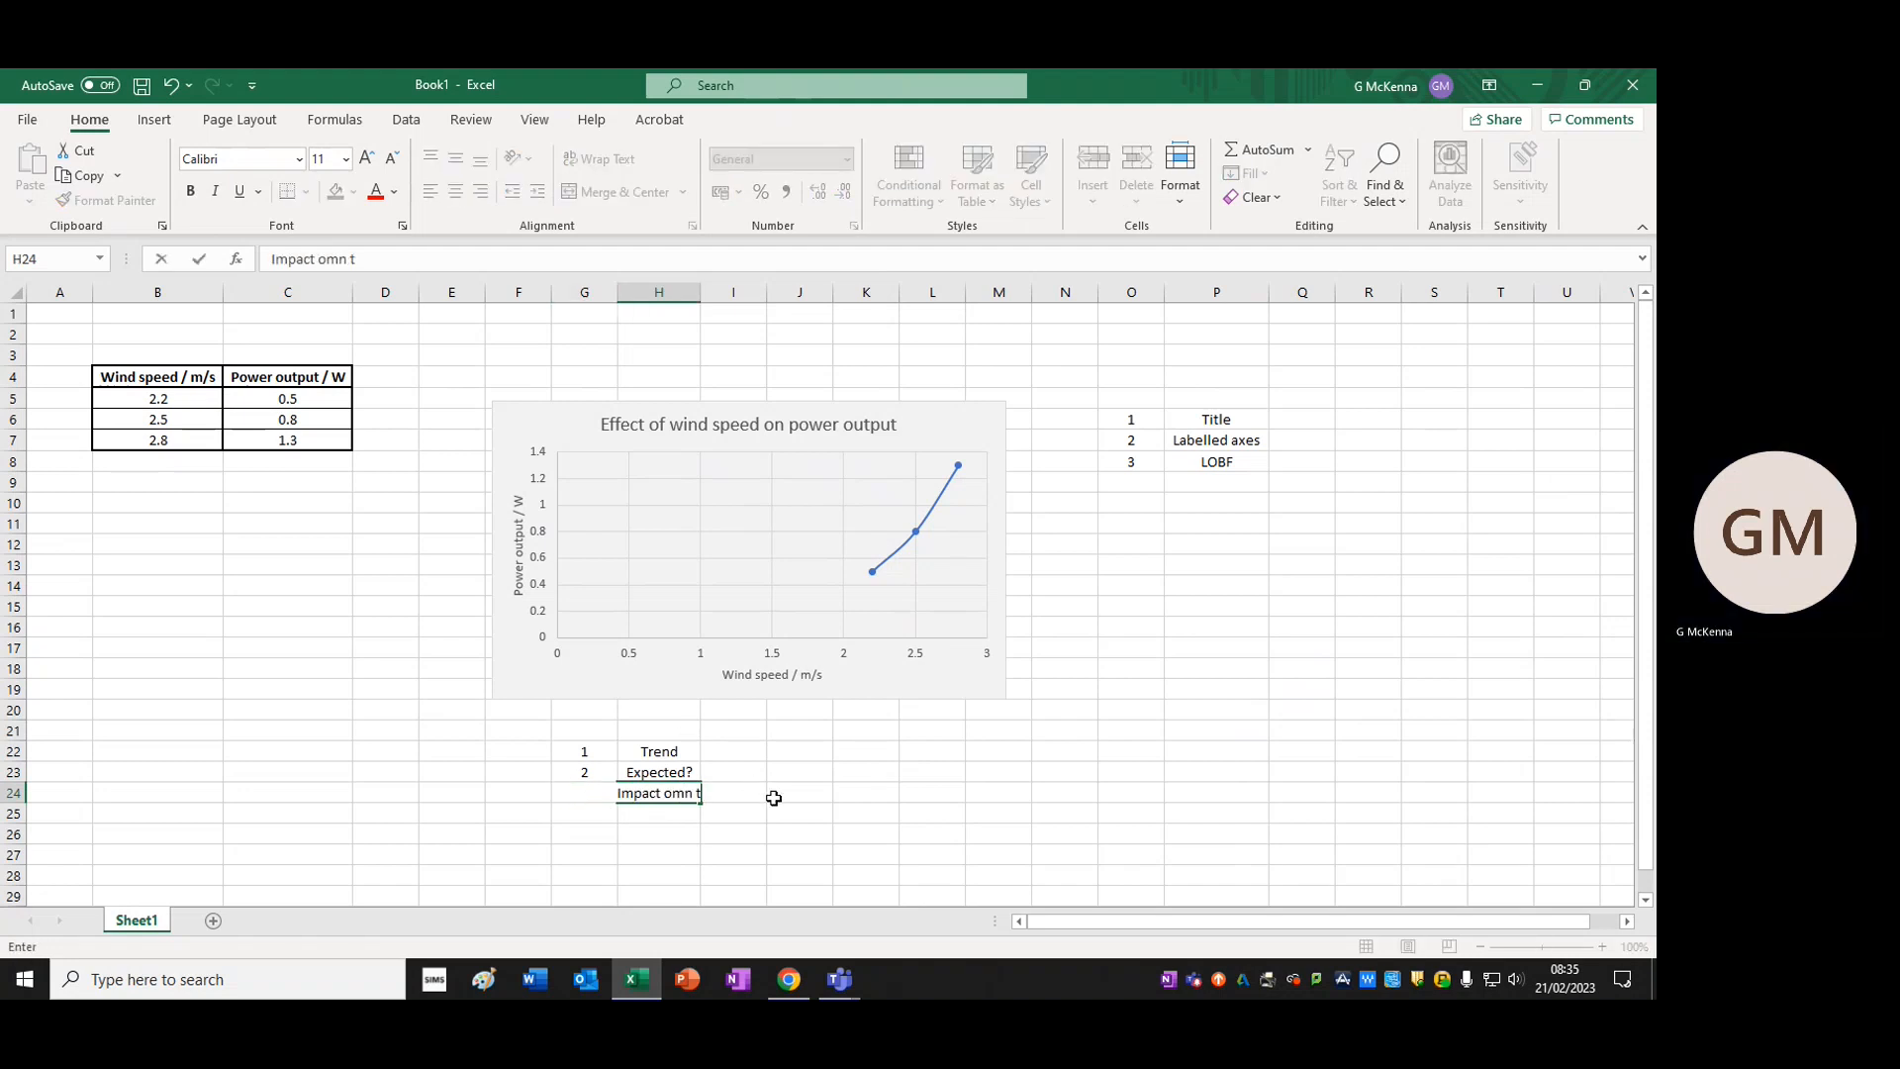
pyautogui.press('BackSpace')
pyautogui.press('BackSpace')
pyautogui.press('BackSpace')
pyautogui.press('BackSpace')
pyautogui.write('mt jhe')
pyautogui.press('BackSpace')
pyautogui.press('BackSpace')
pyautogui.press('BackSpace')
pyautogui.press('BackSpace')
pyautogui.press('BackSpace')
pyautogui.press('BackSpace')
pyautogui.write('n the client?')
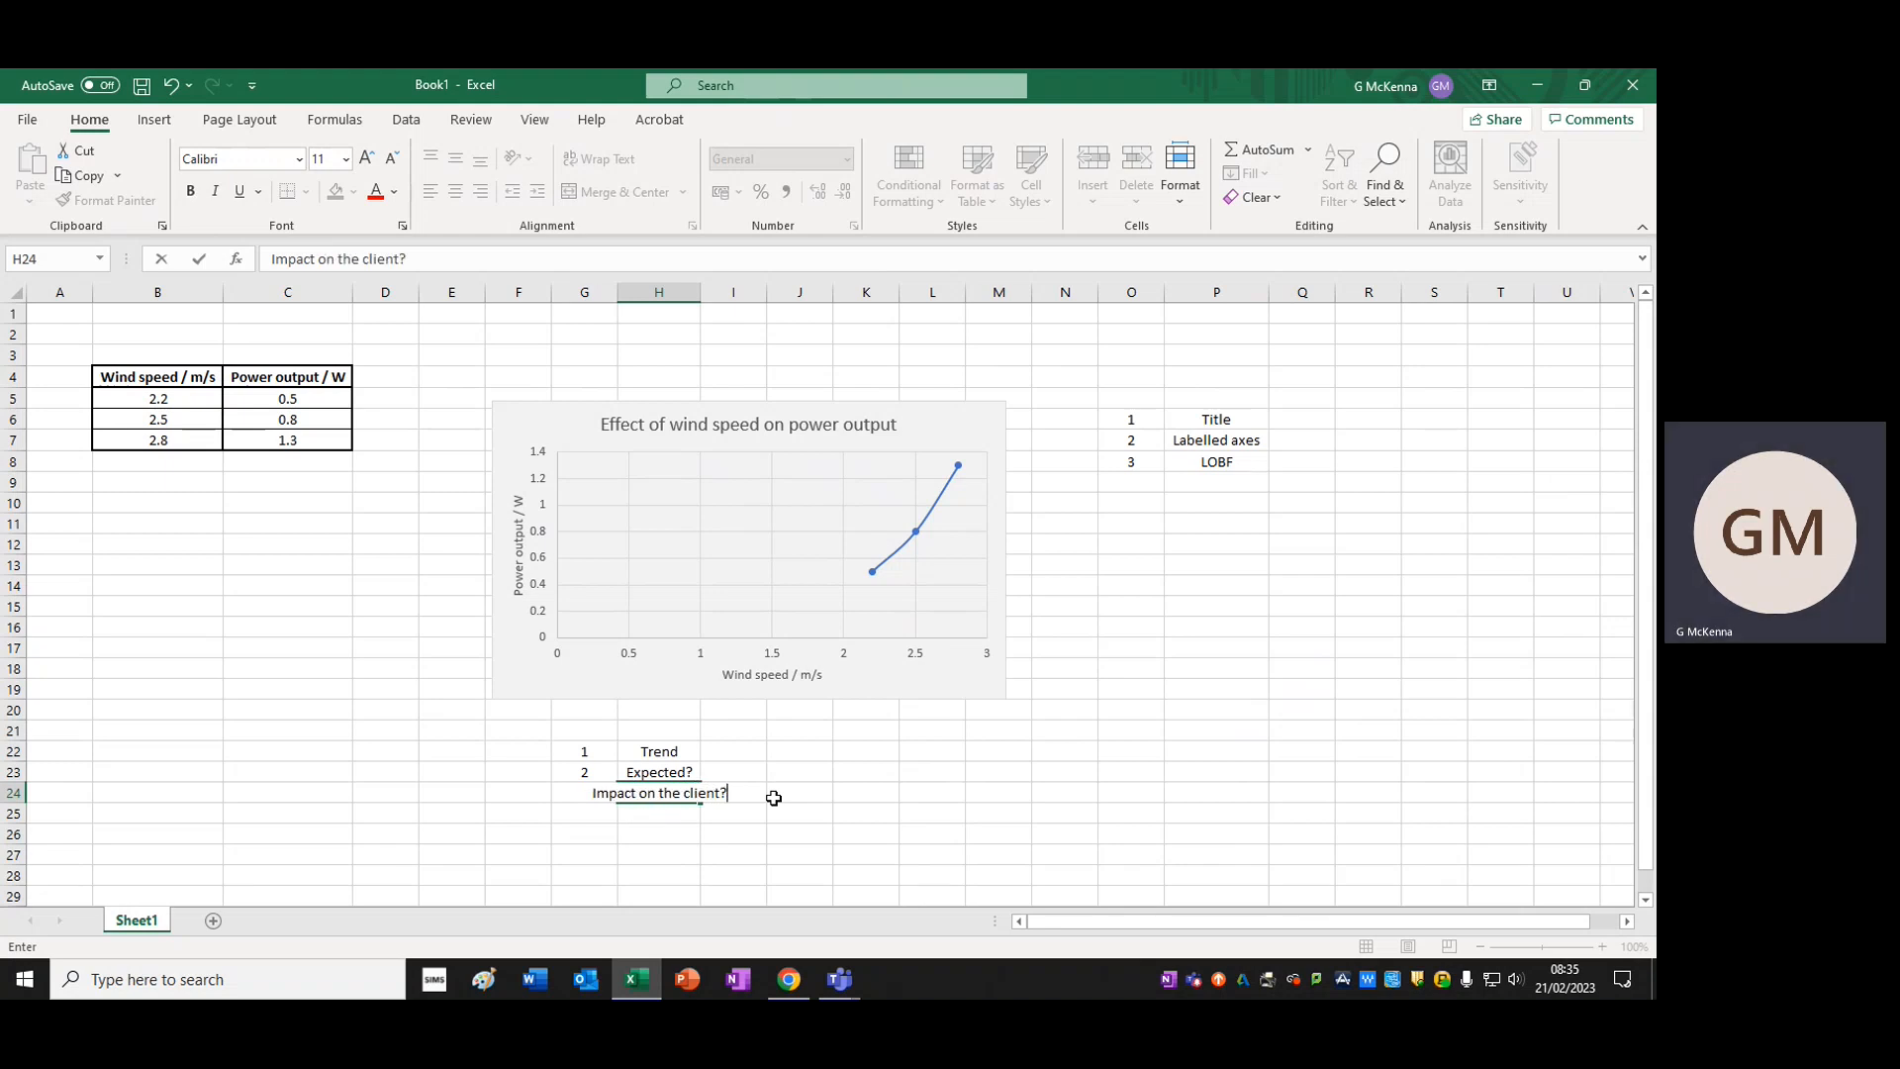
pyautogui.press('Return')
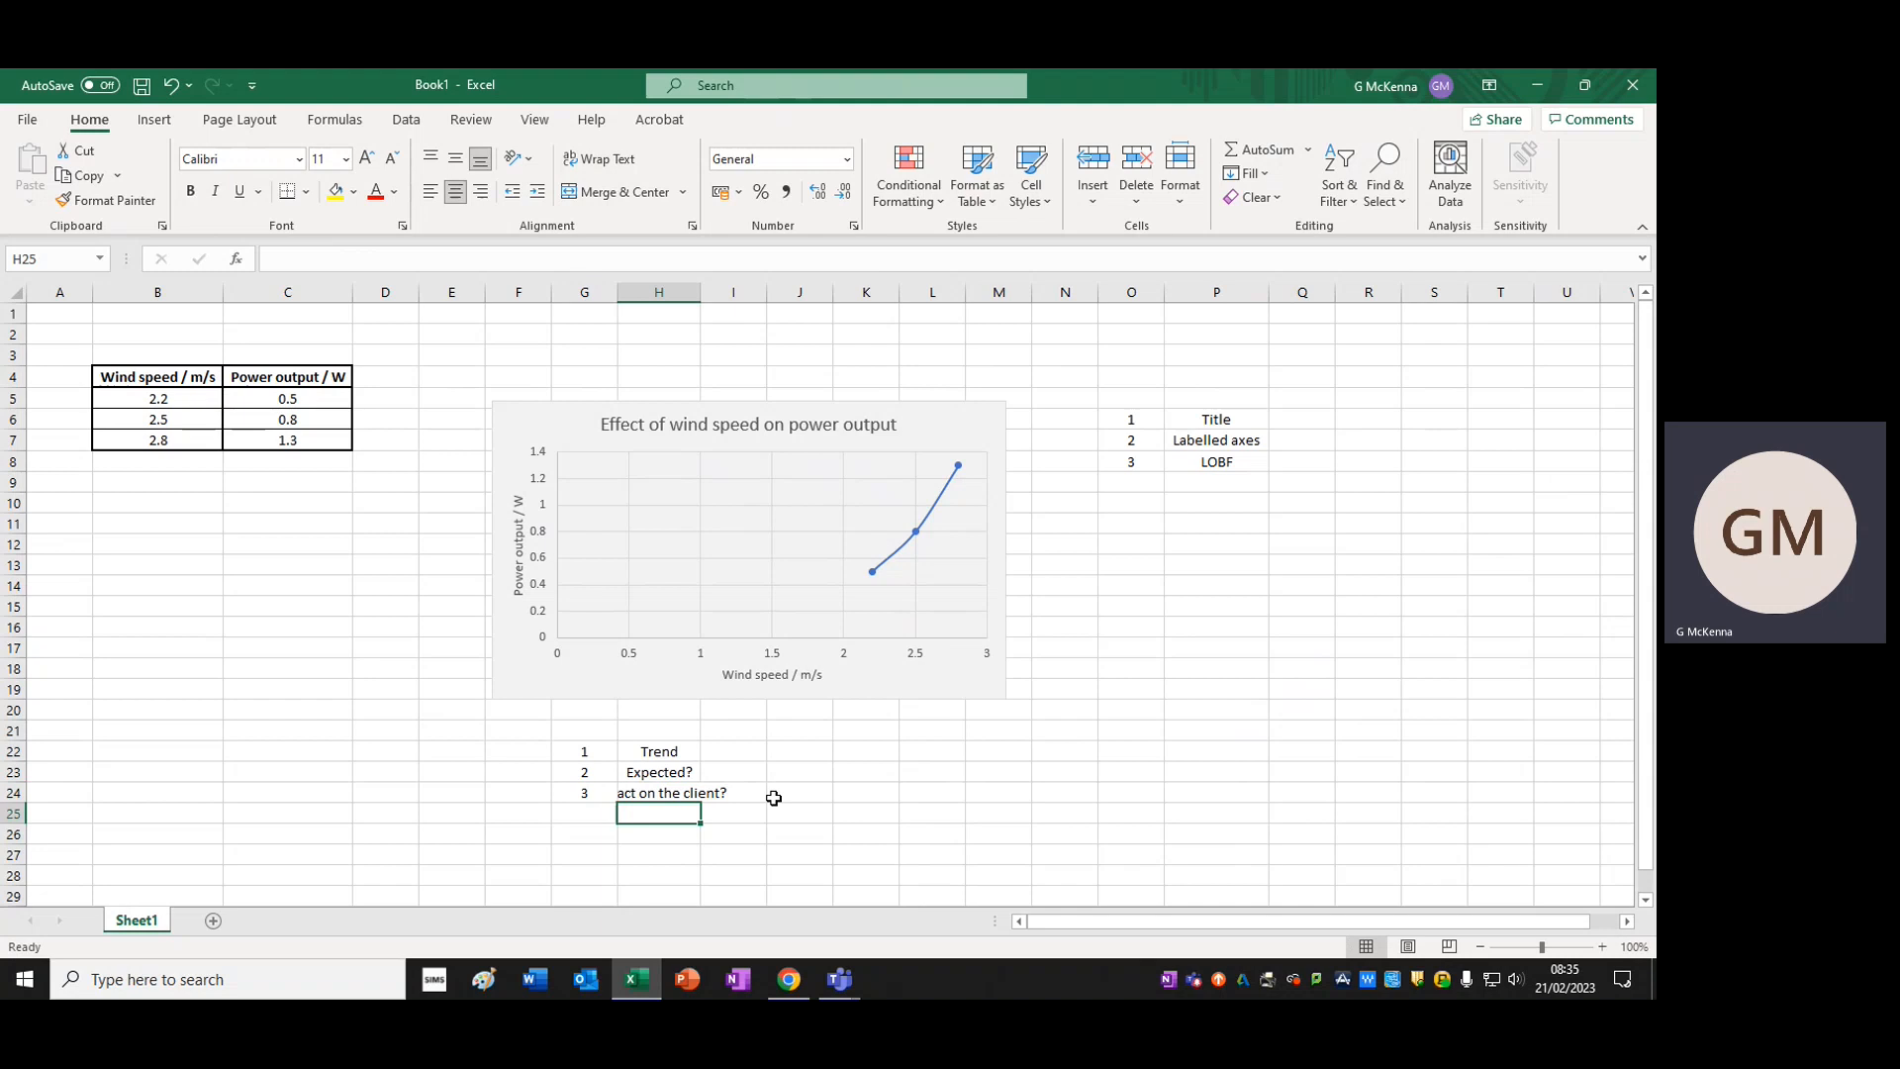
# Widen column H so that the full text of cell H24 fits inside it
pyautogui.click(774, 798)
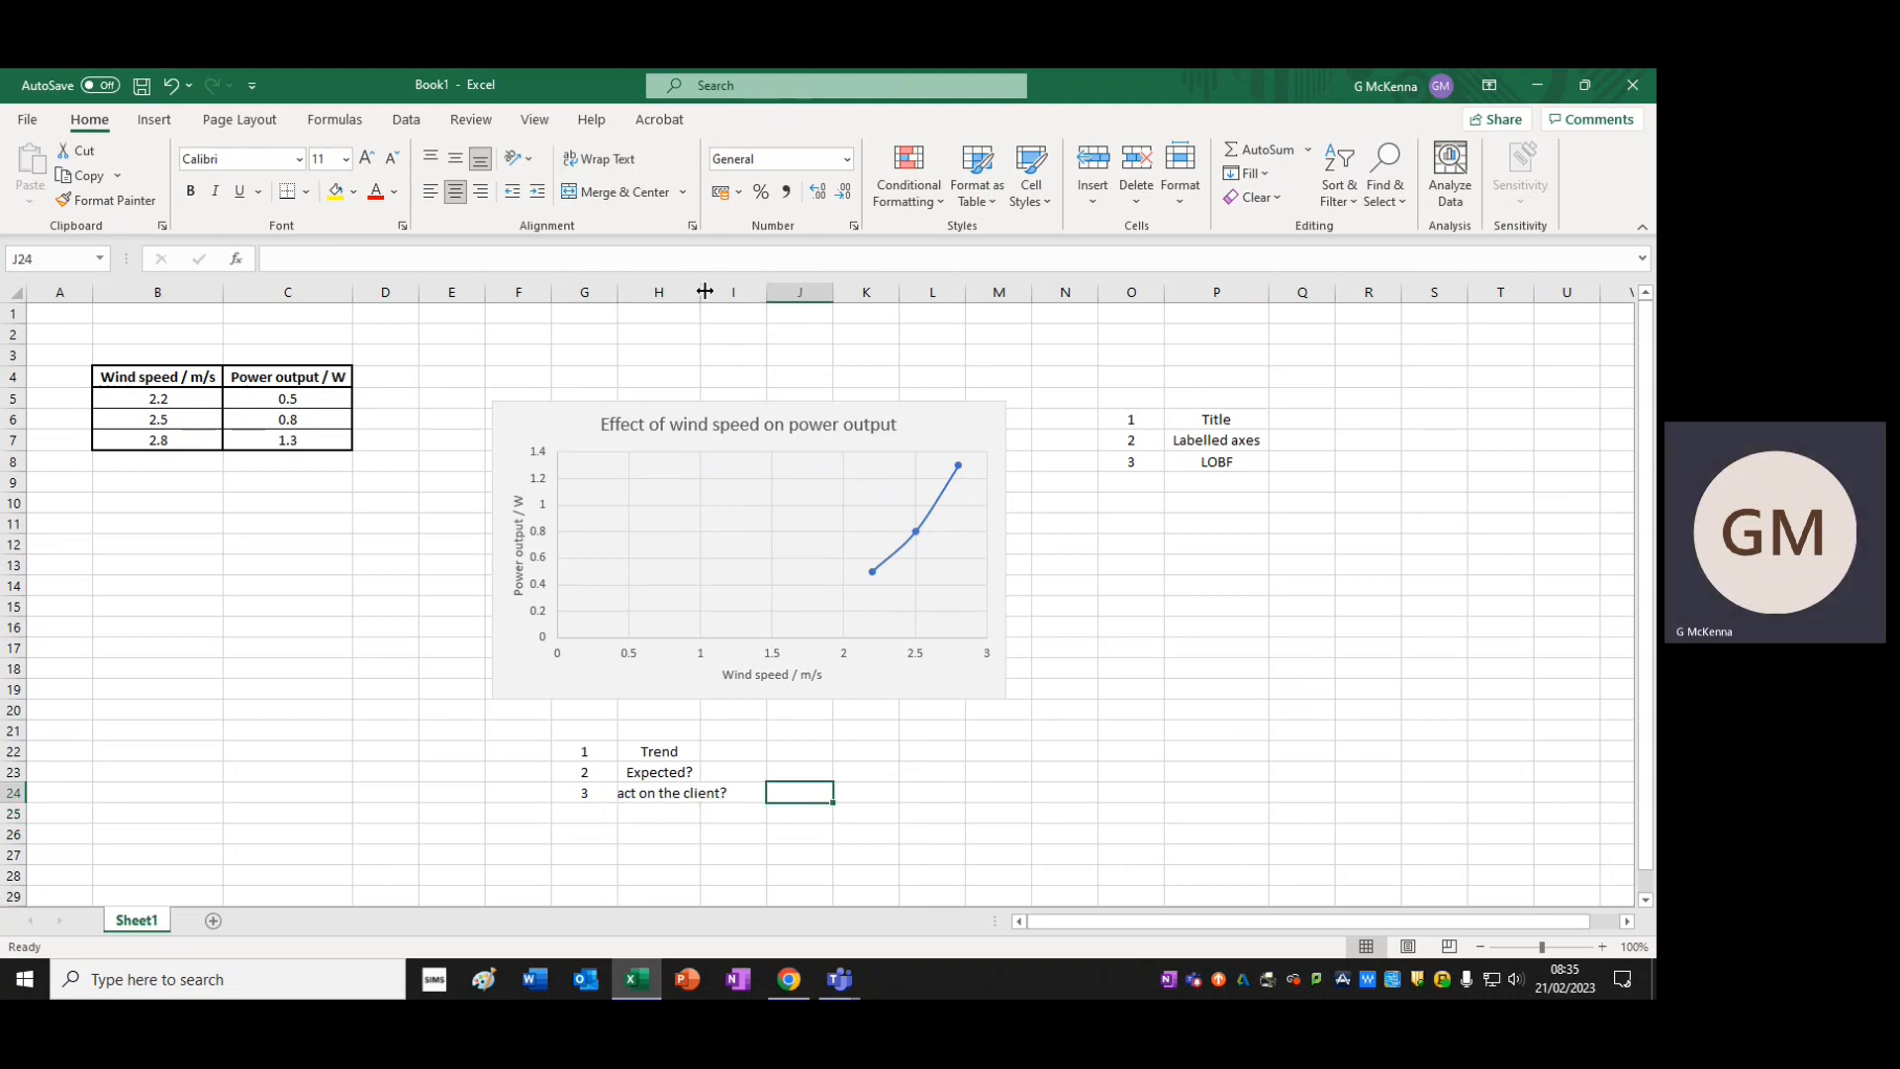
pyautogui.moveTo(701, 292); pyautogui.dragTo(756, 292)
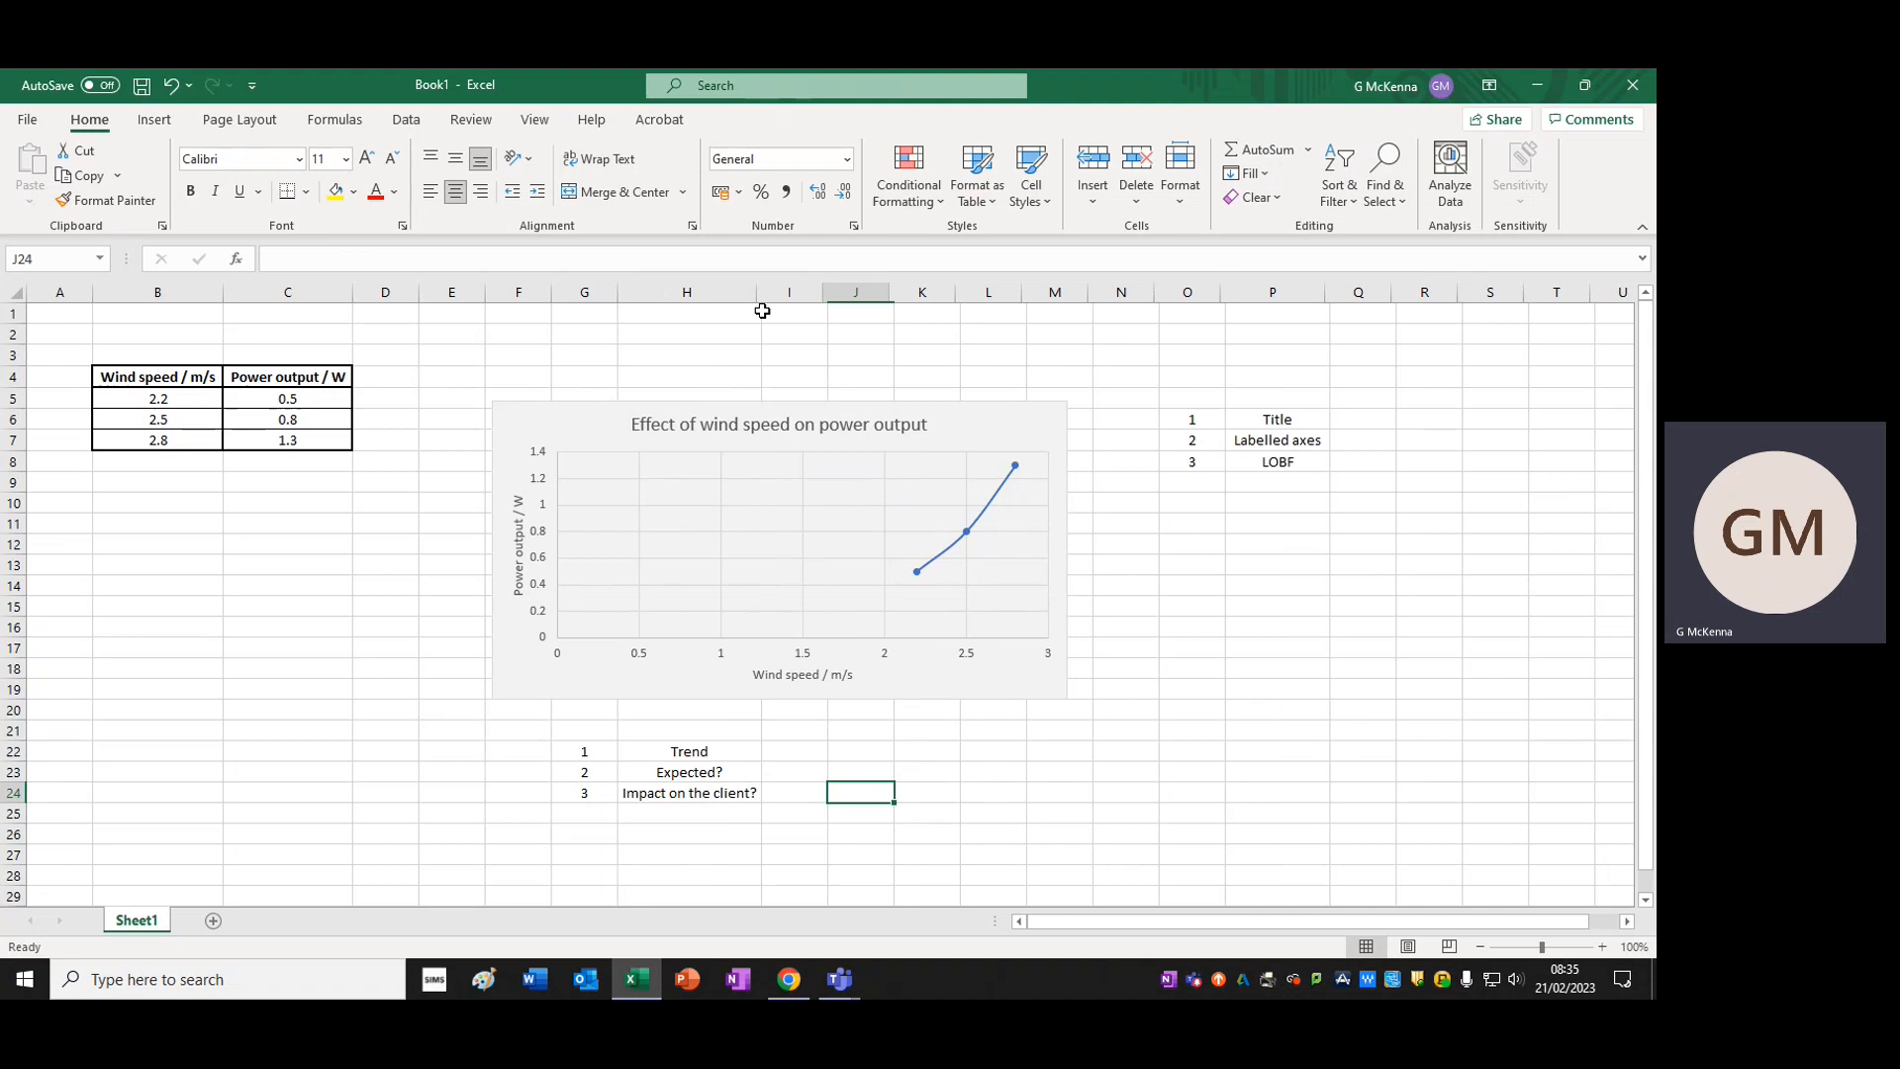
pyautogui.click(1052, 770)
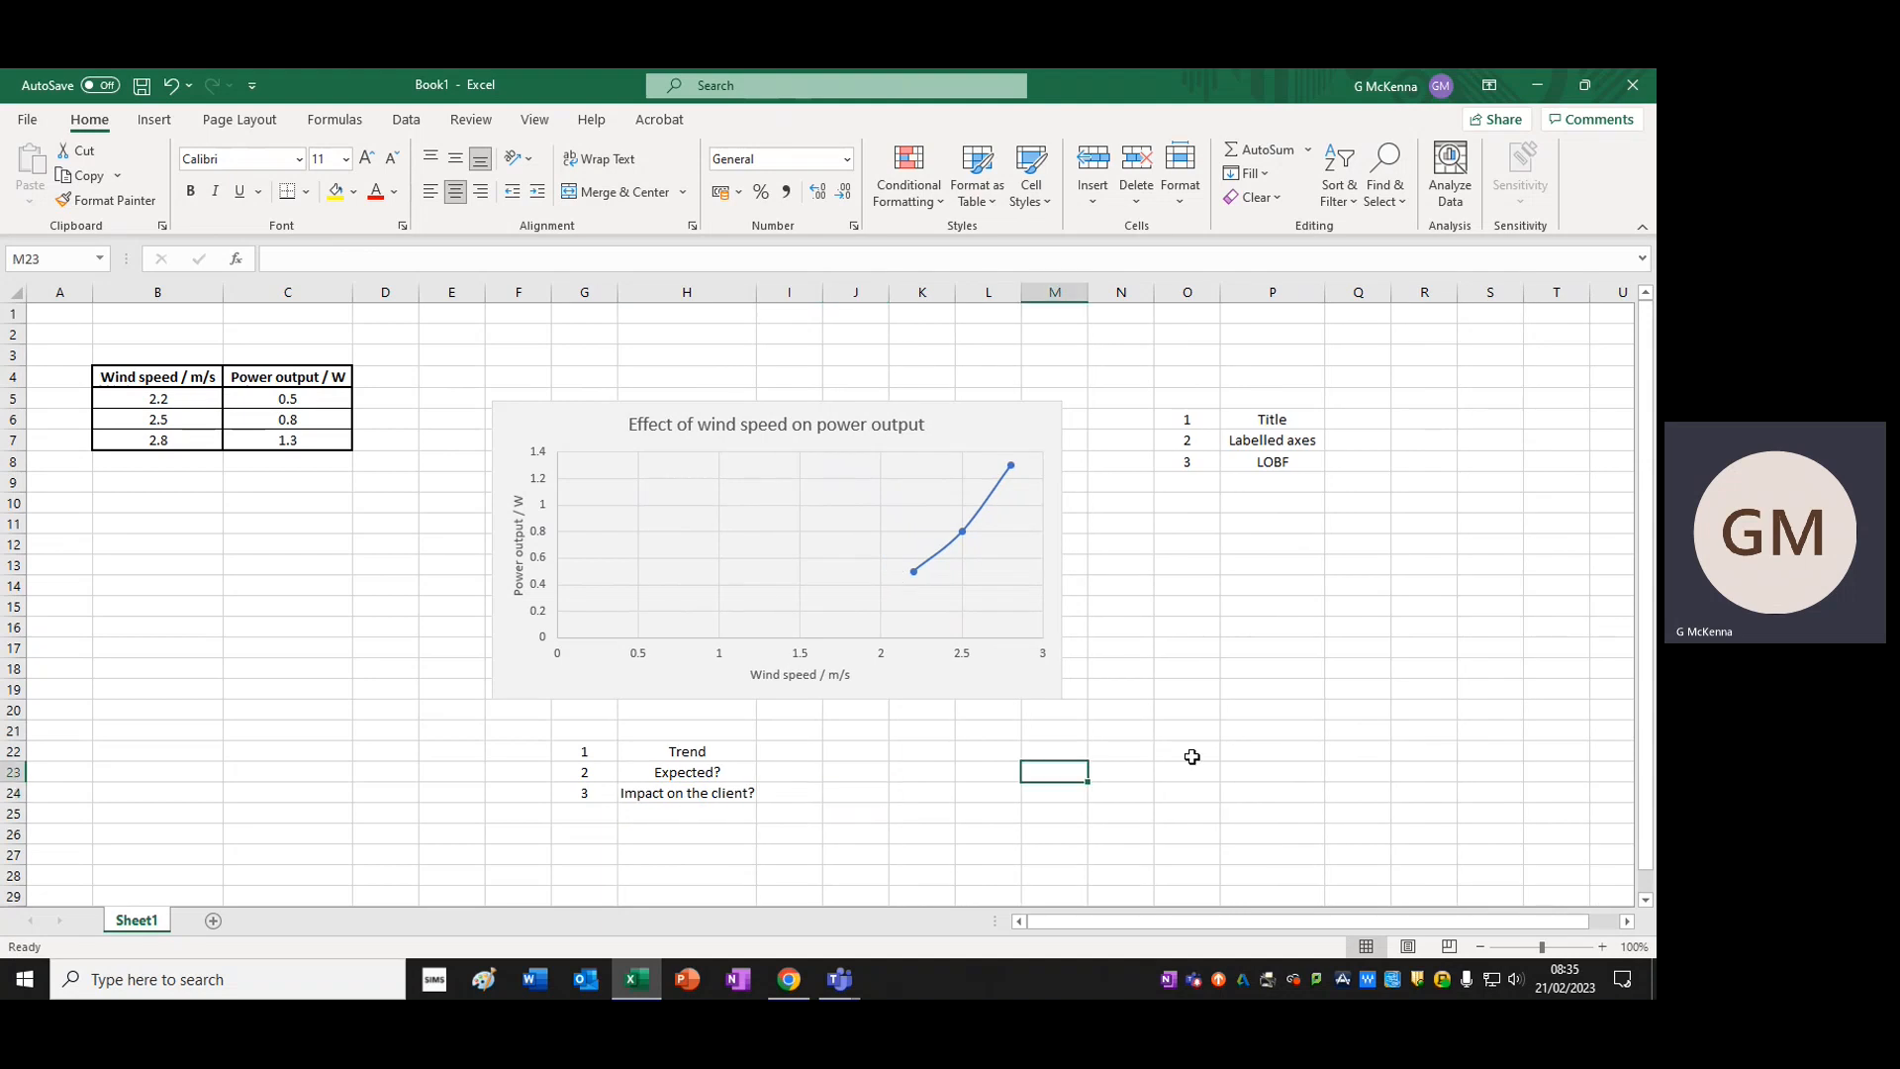